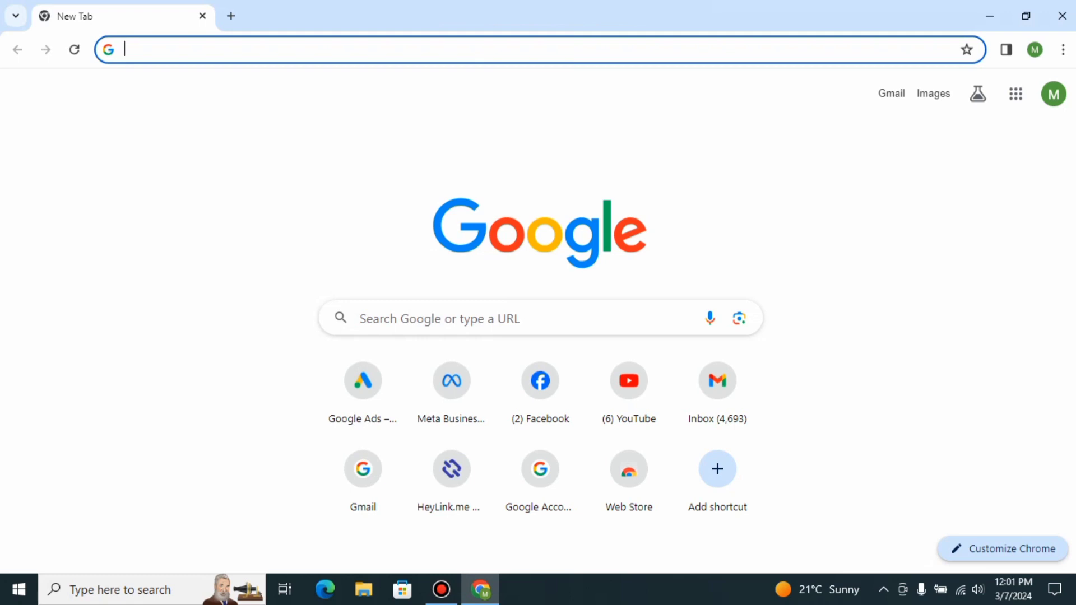
Go to ads.google.com and start Google Ads to reach the account overview.
text(ads.google.com)
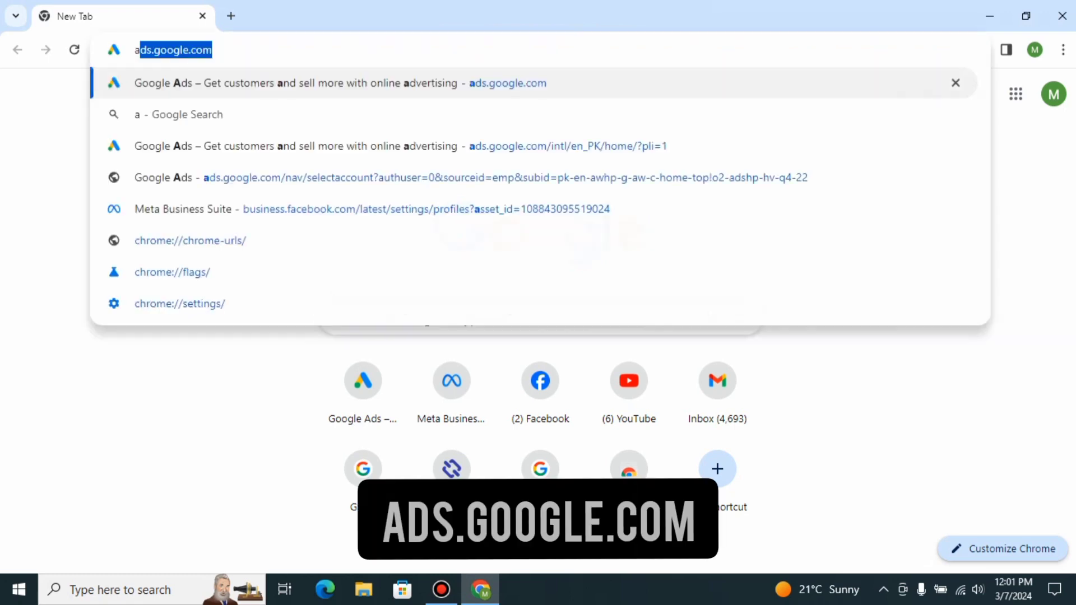
key(Right)
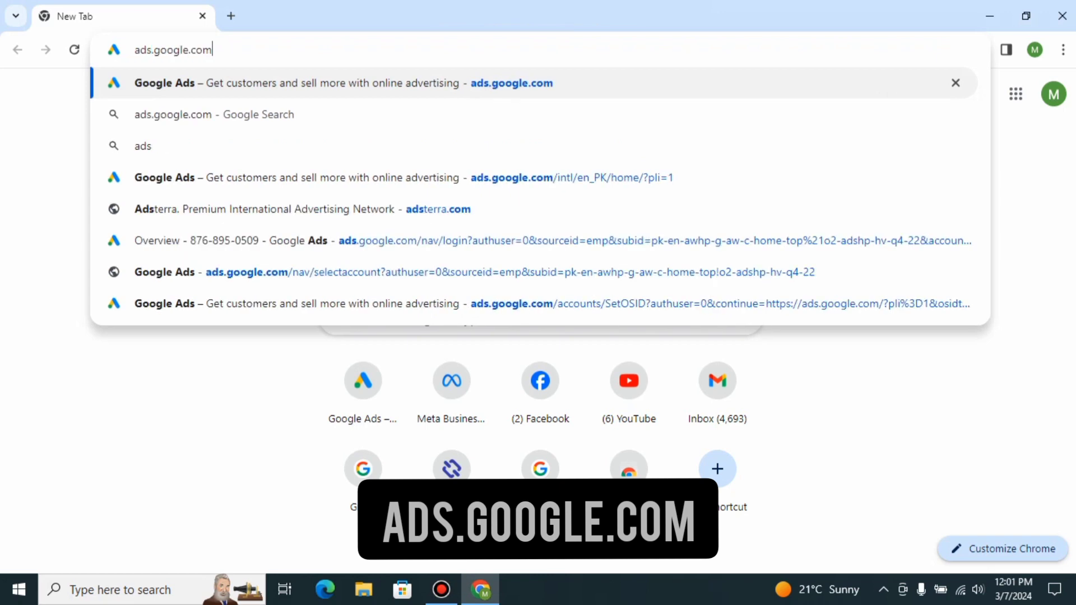
key(Return)
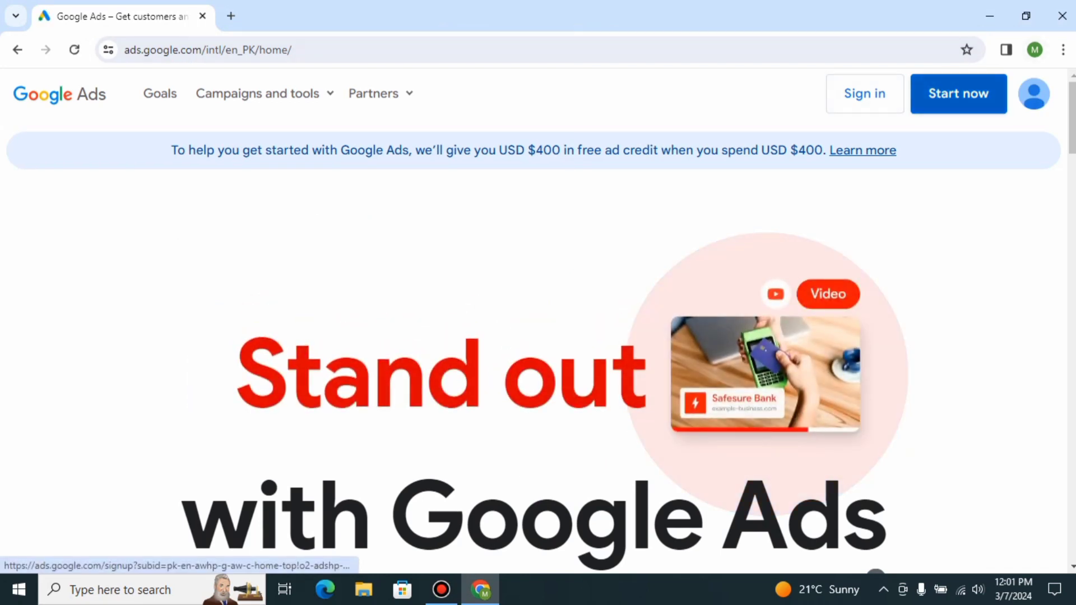
click(958, 93)
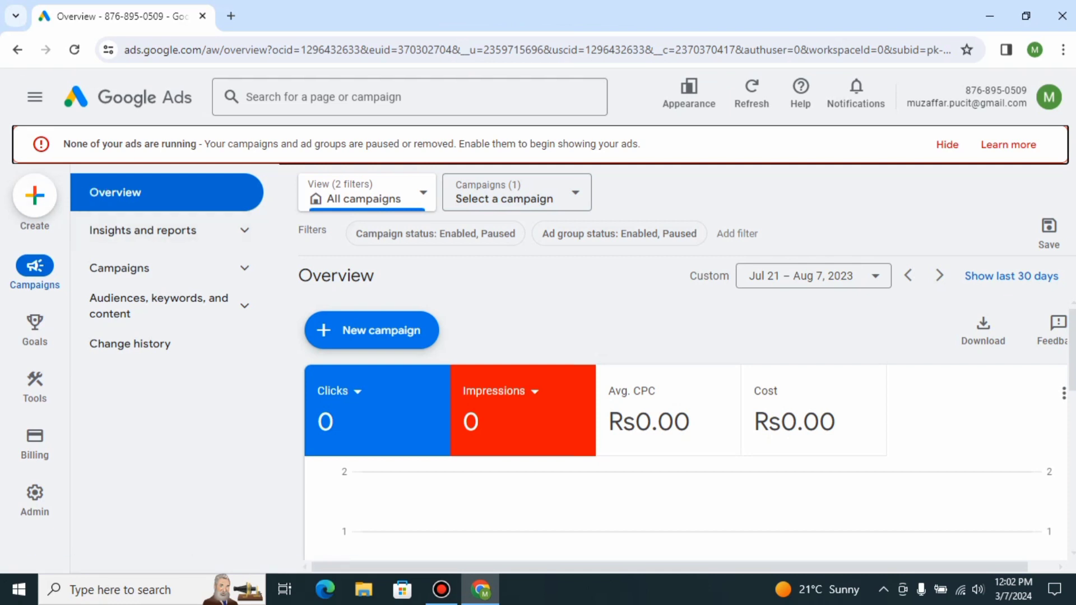
mouse_move(35, 387)
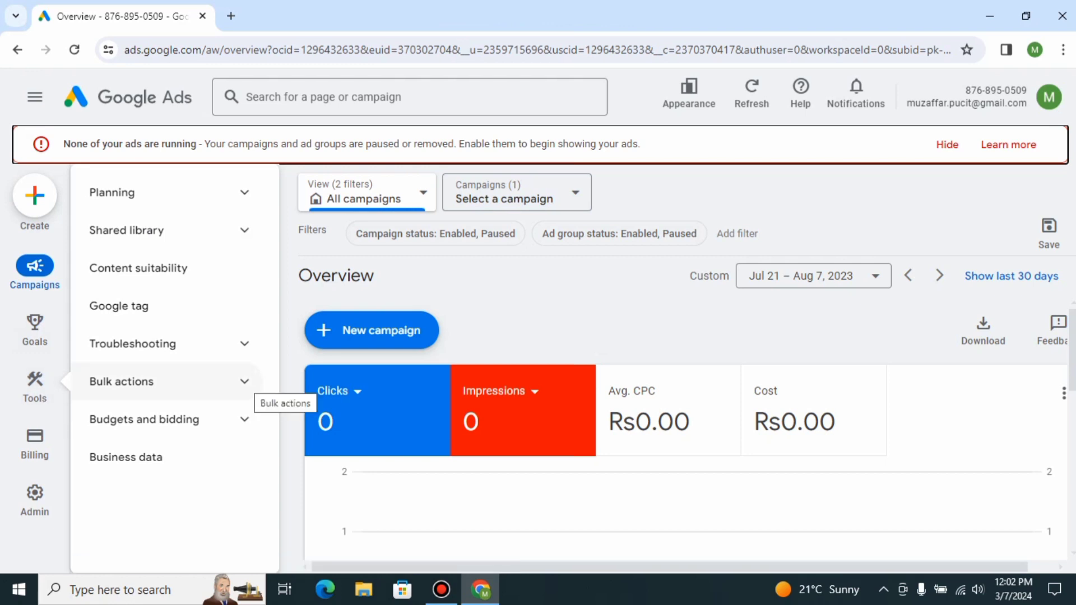
click(168, 343)
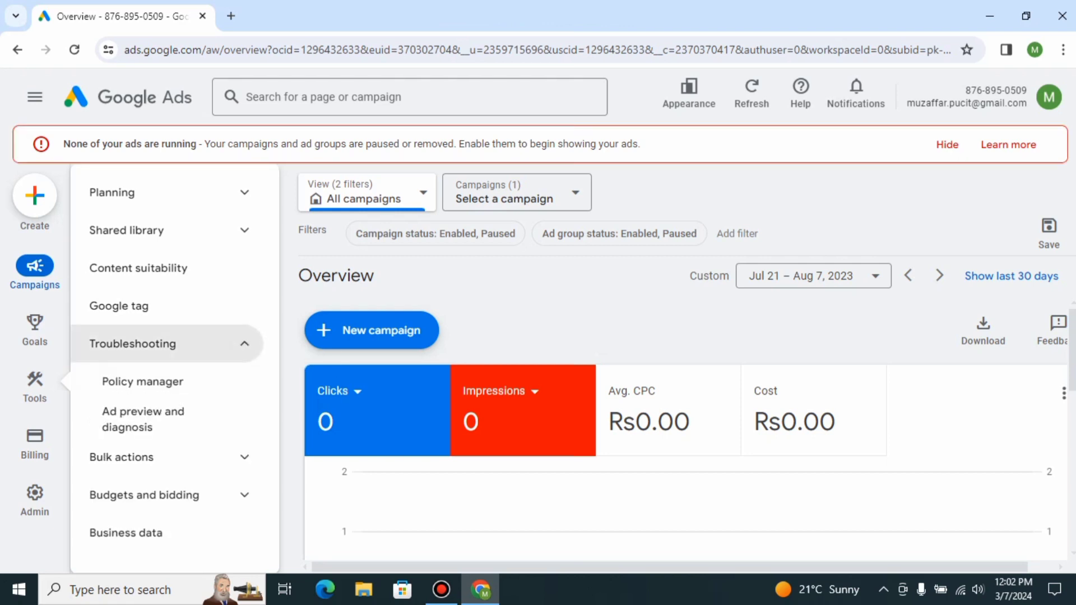
click(168, 344)
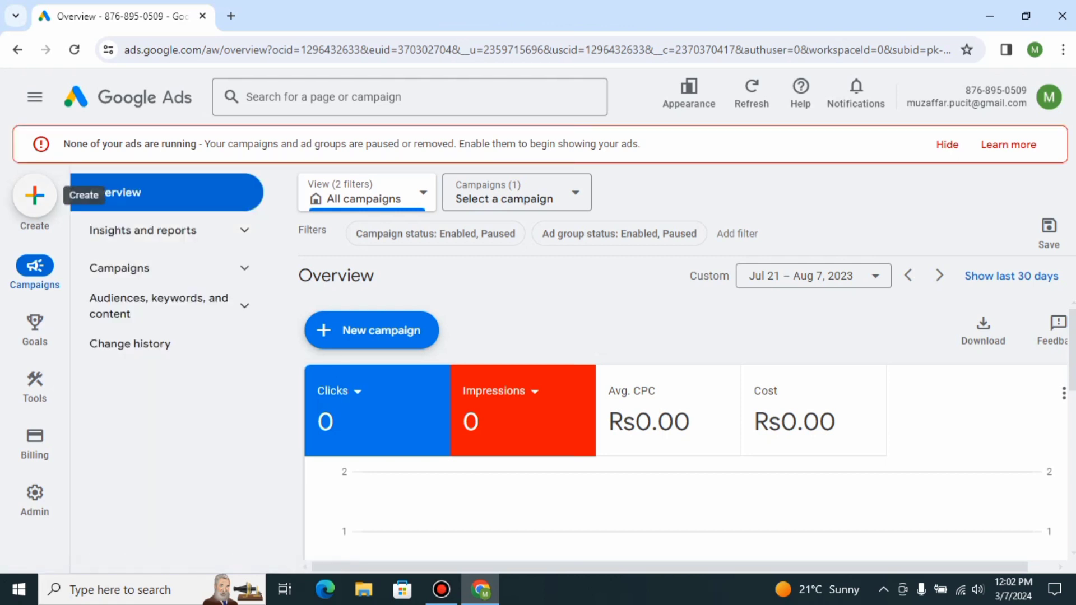
Start creating a new campaign.
click(34, 195)
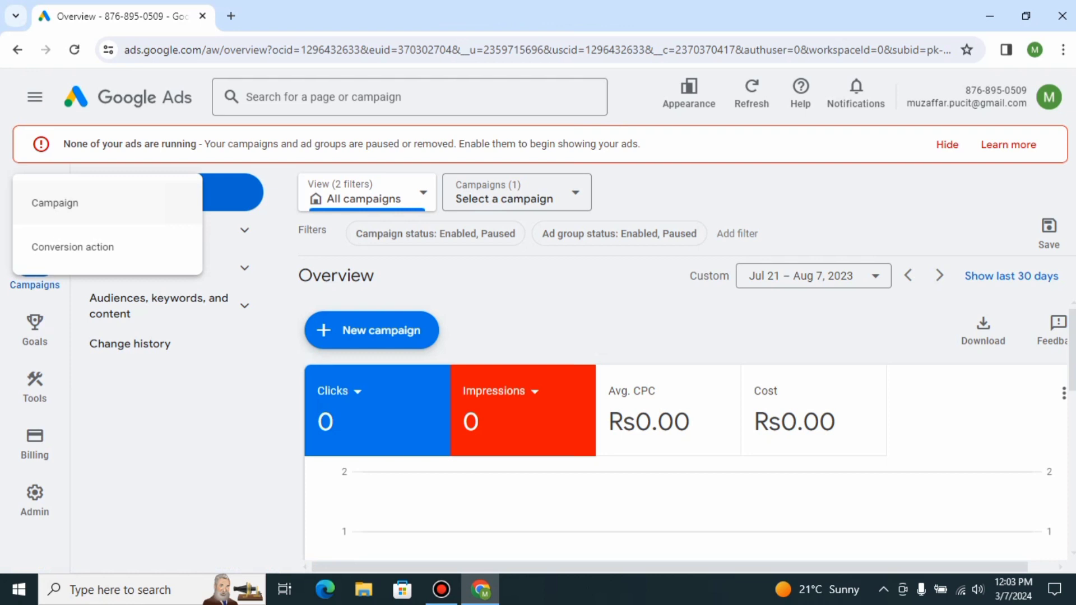
click(55, 203)
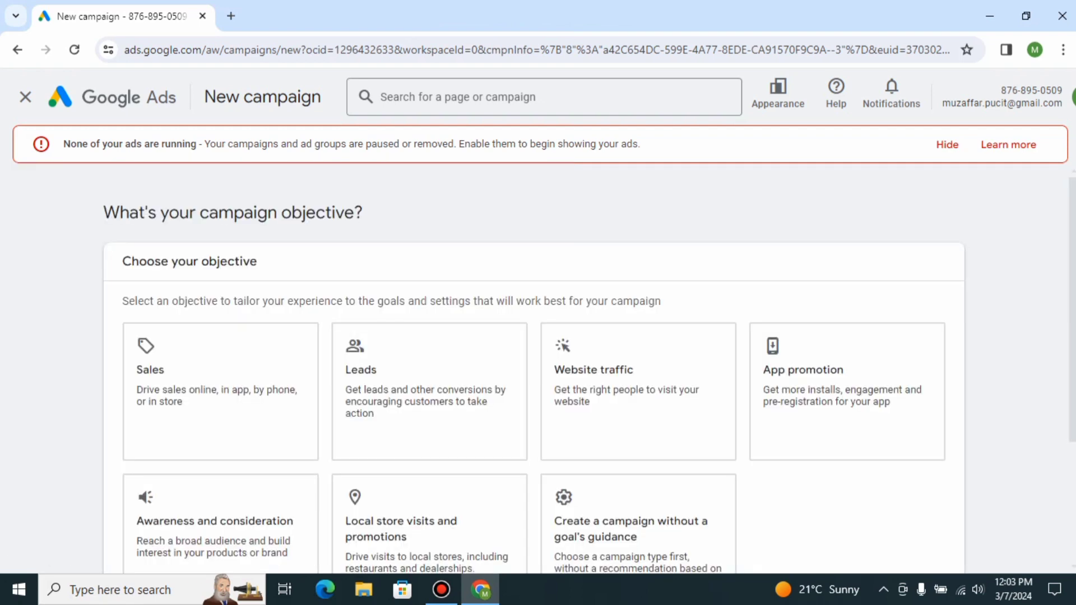
Choose Sales as the campaign objective and leave the conversion goals guide.
scroll(589, 376, down, 1)
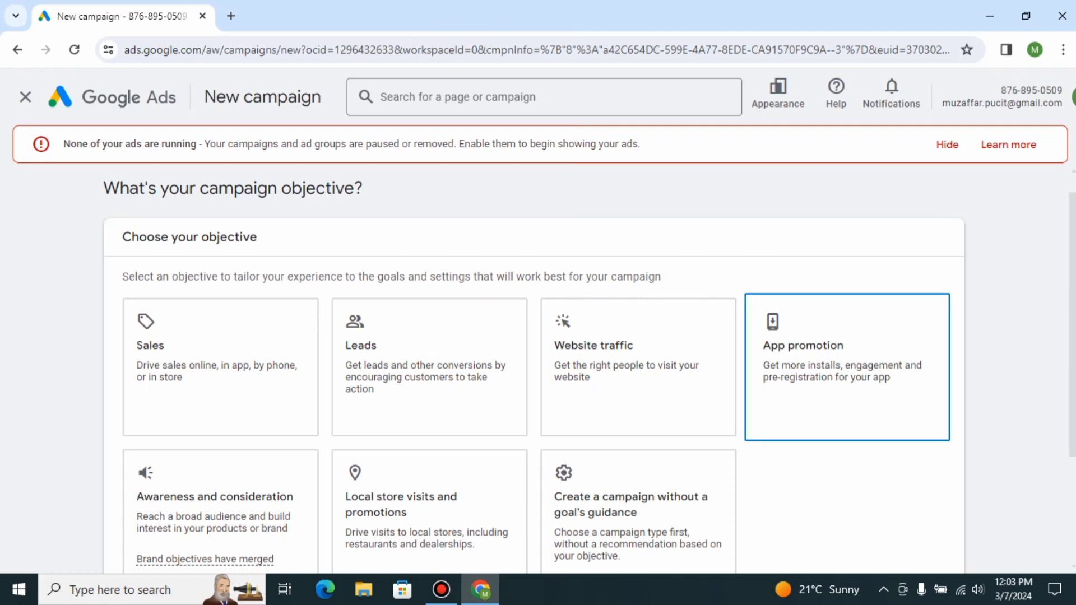
scroll(533, 365, down, 1)
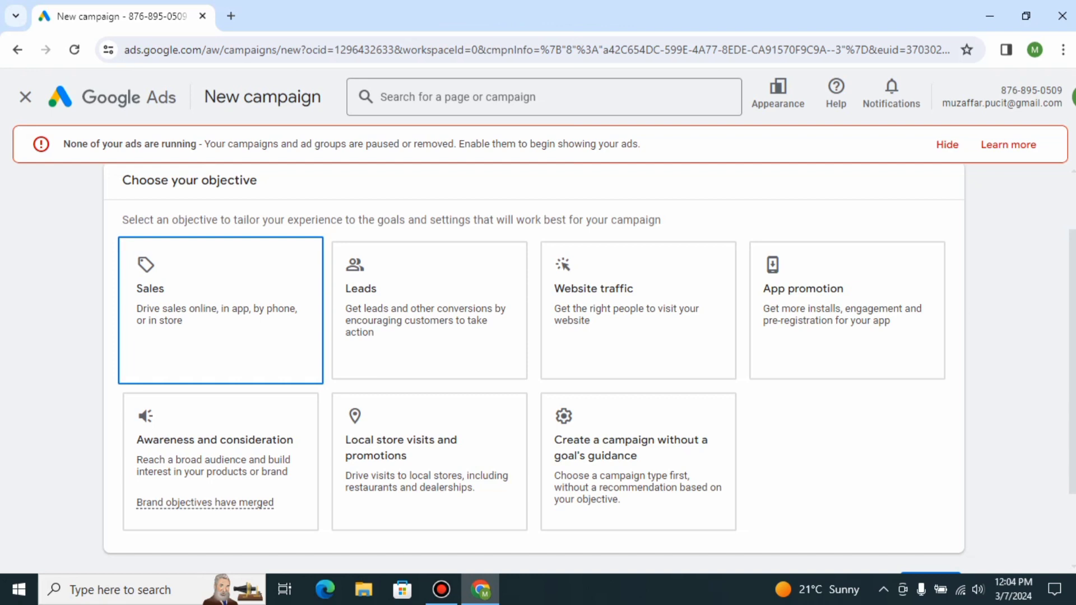
click(221, 356)
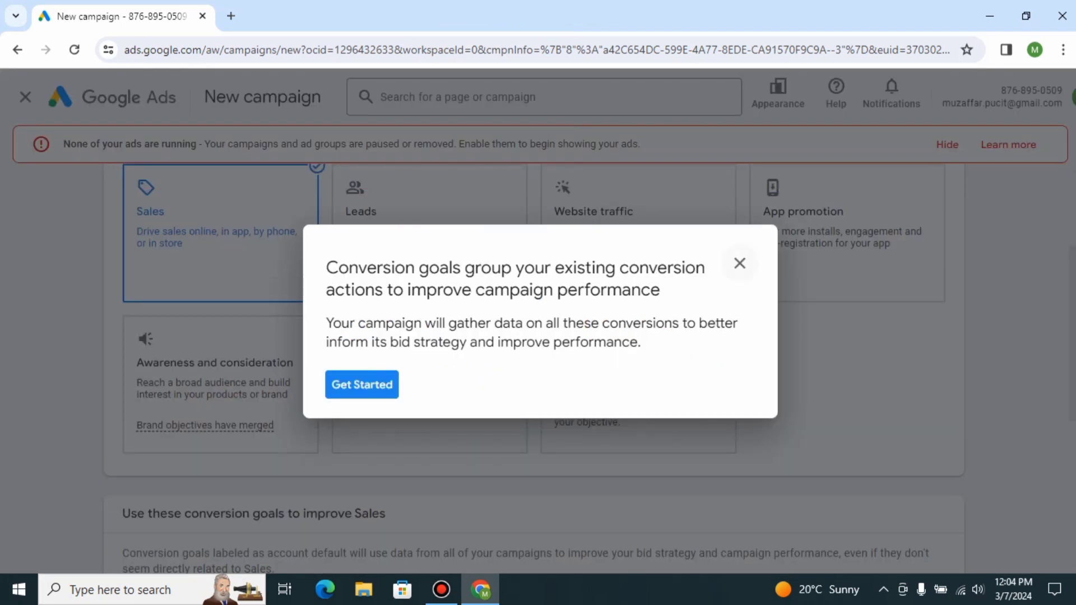
click(739, 263)
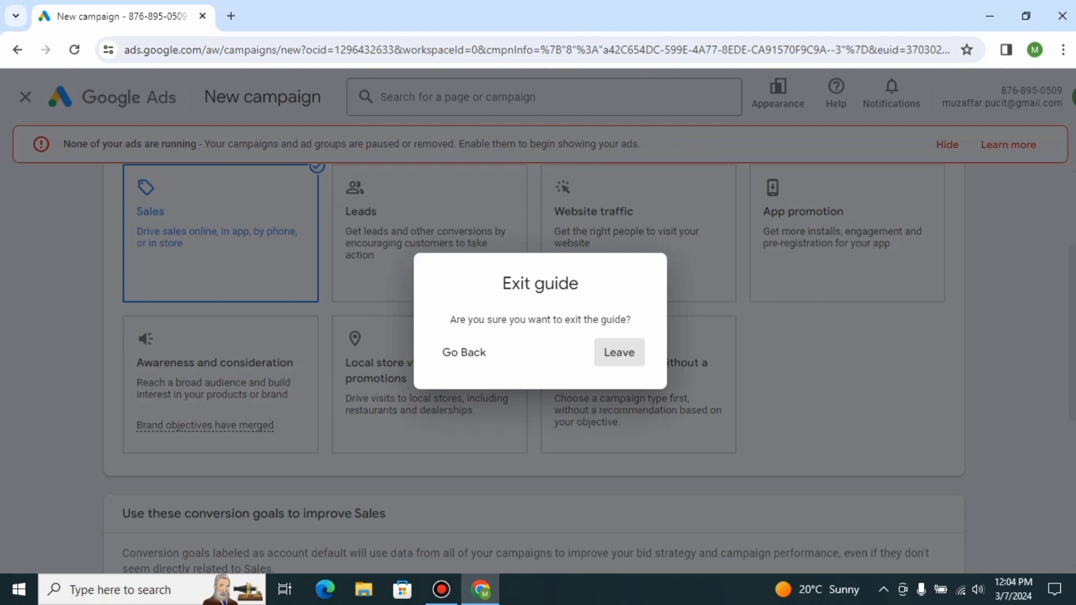
click(619, 352)
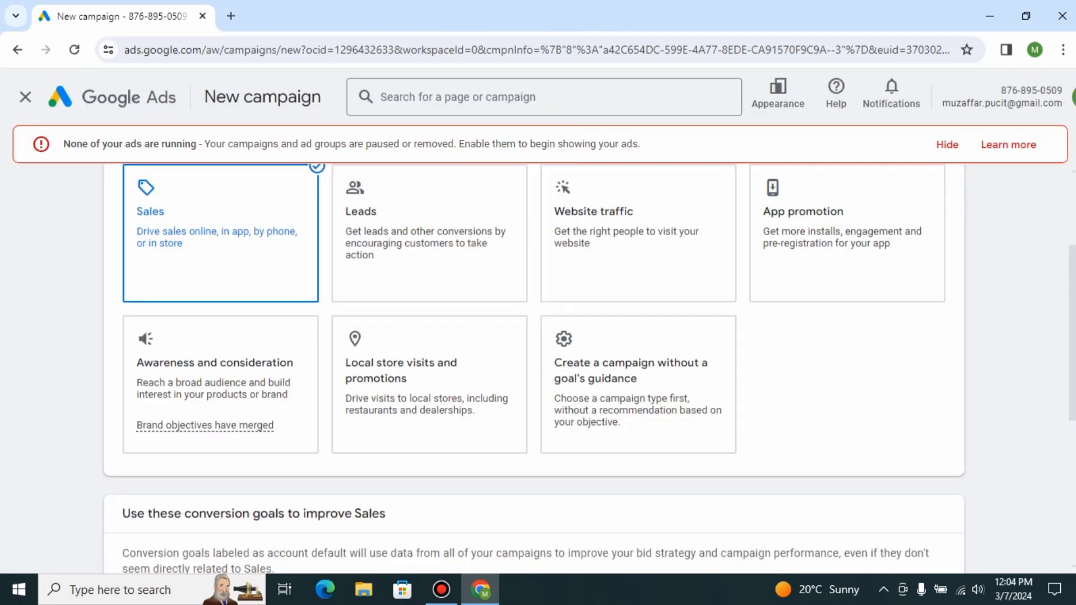
Keep the account-default conversion goals Contacts and Phone call leads and continue.
scroll(532, 370, down, 5)
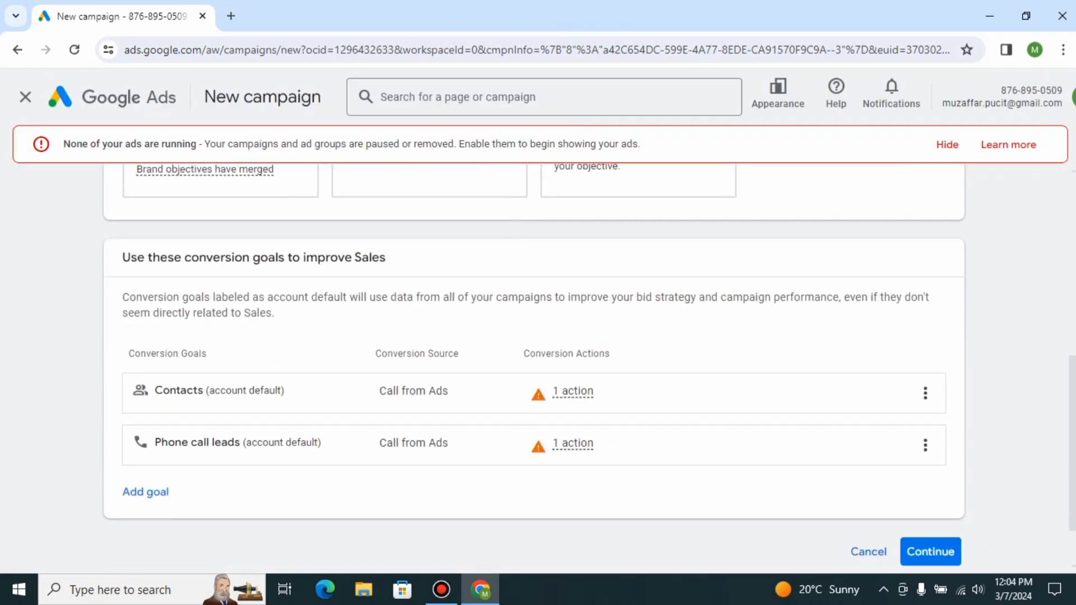
scroll(532, 370, down, 1)
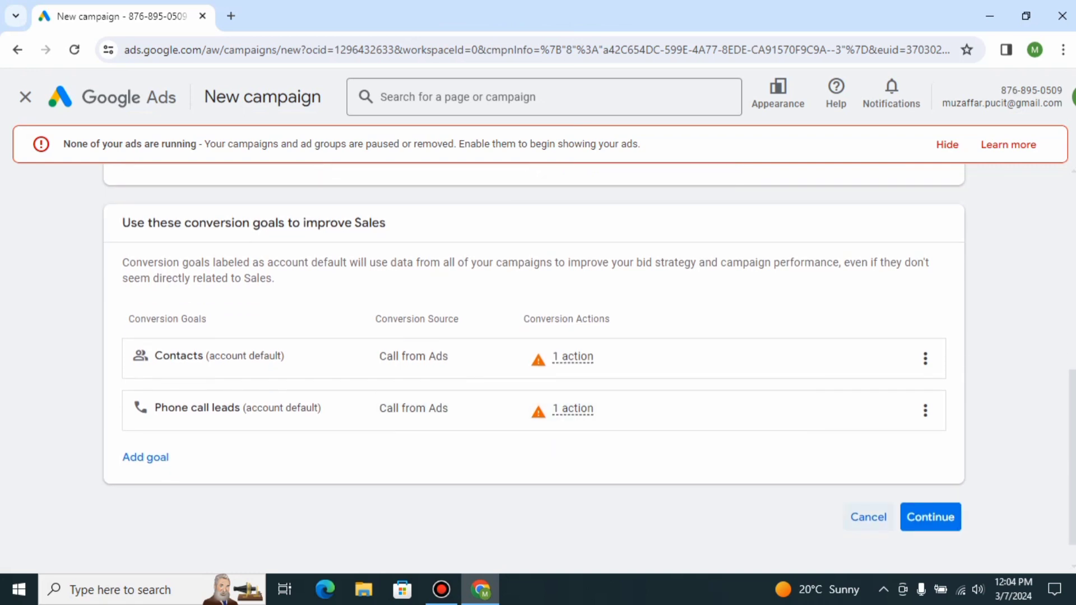
click(925, 359)
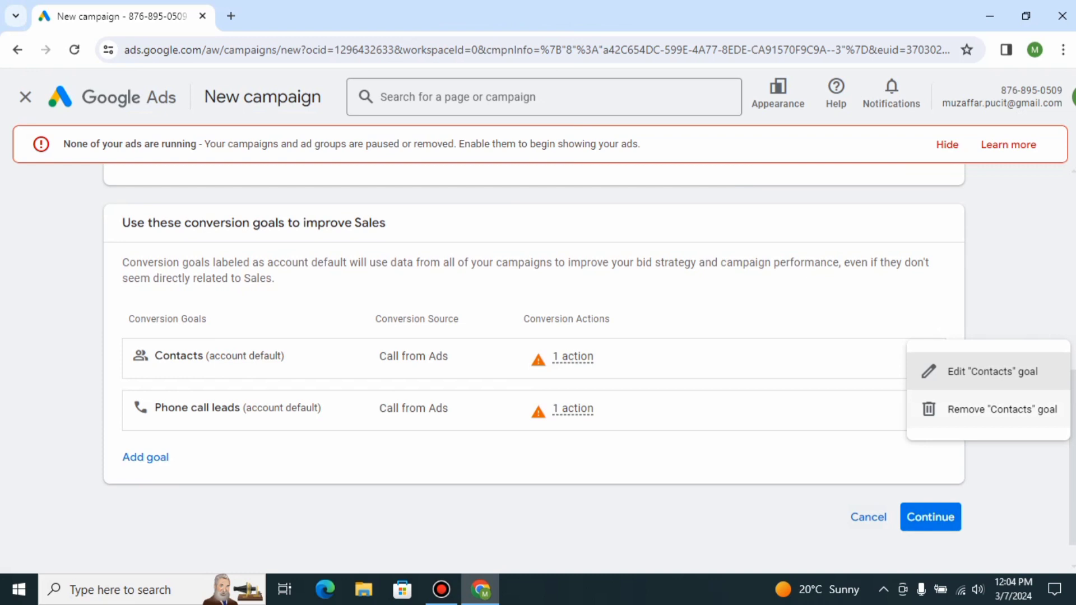
key(Escape)
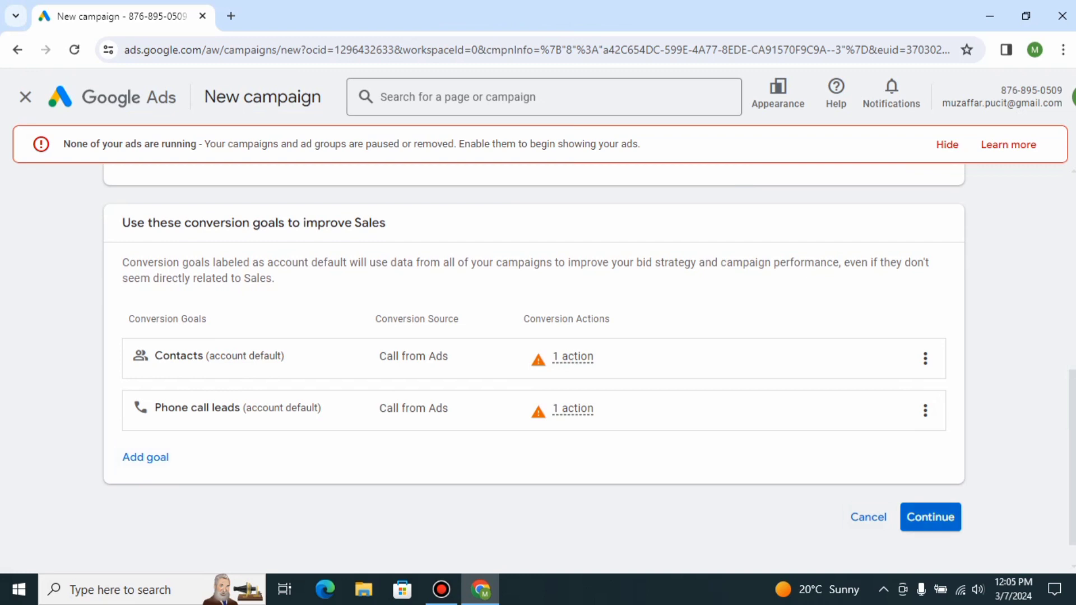
click(930, 517)
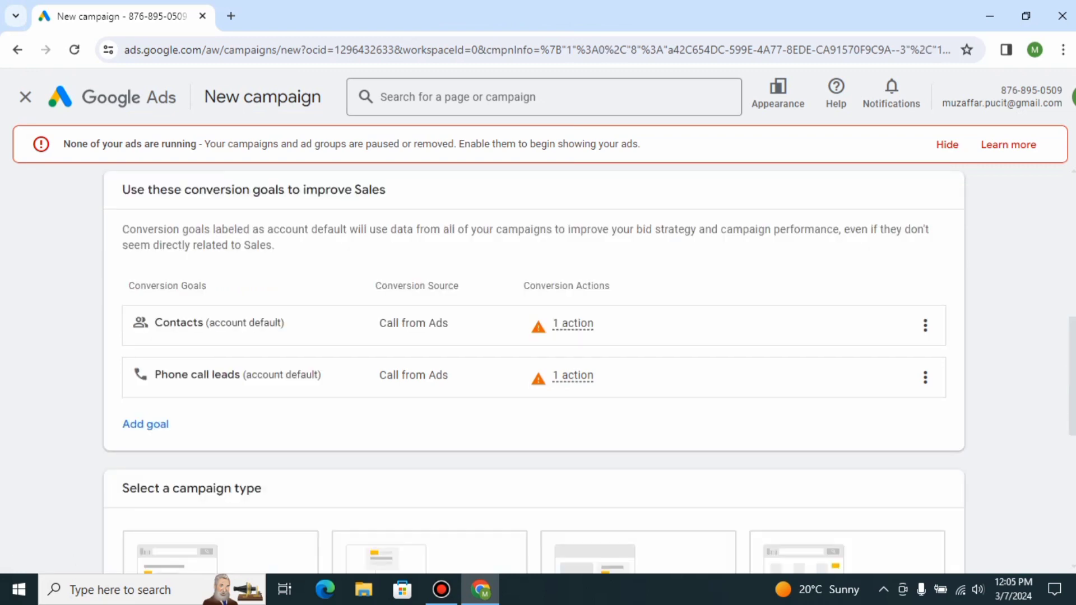
Select Search as the campaign type.
scroll(534, 368, down, 4)
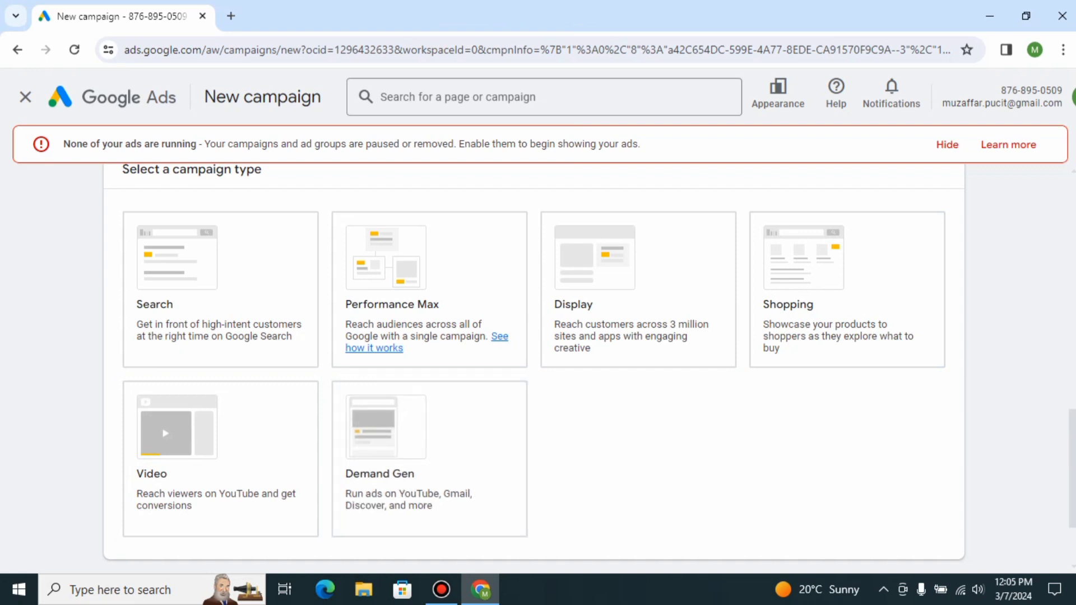
click(220, 290)
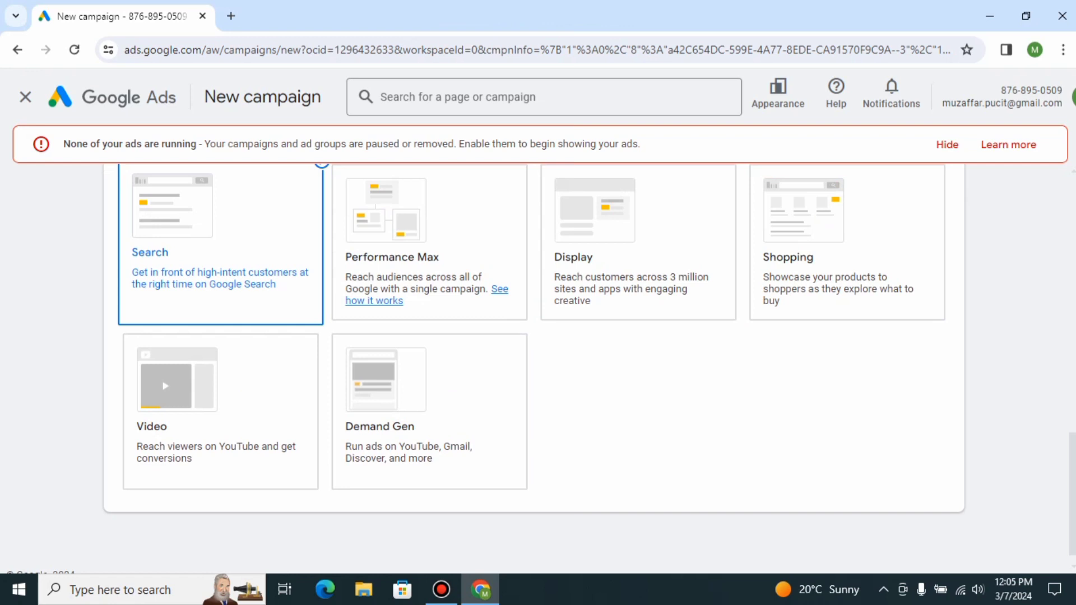
double_click(226, 284)
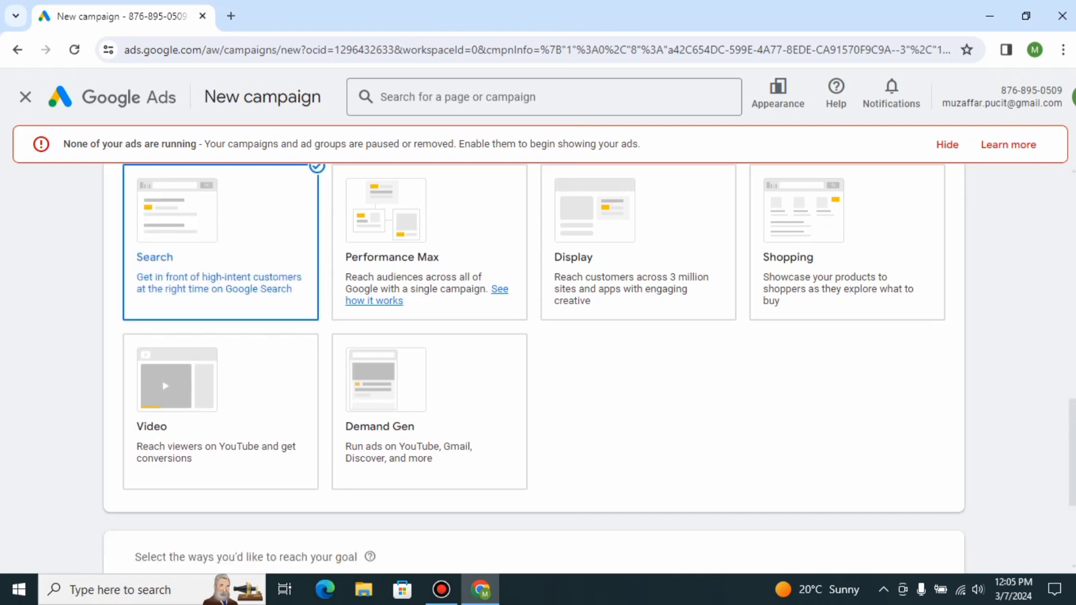
Enable Phone calls as a way to reach the goal and set its country to Pakistan.
scroll(535, 368, down, 3)
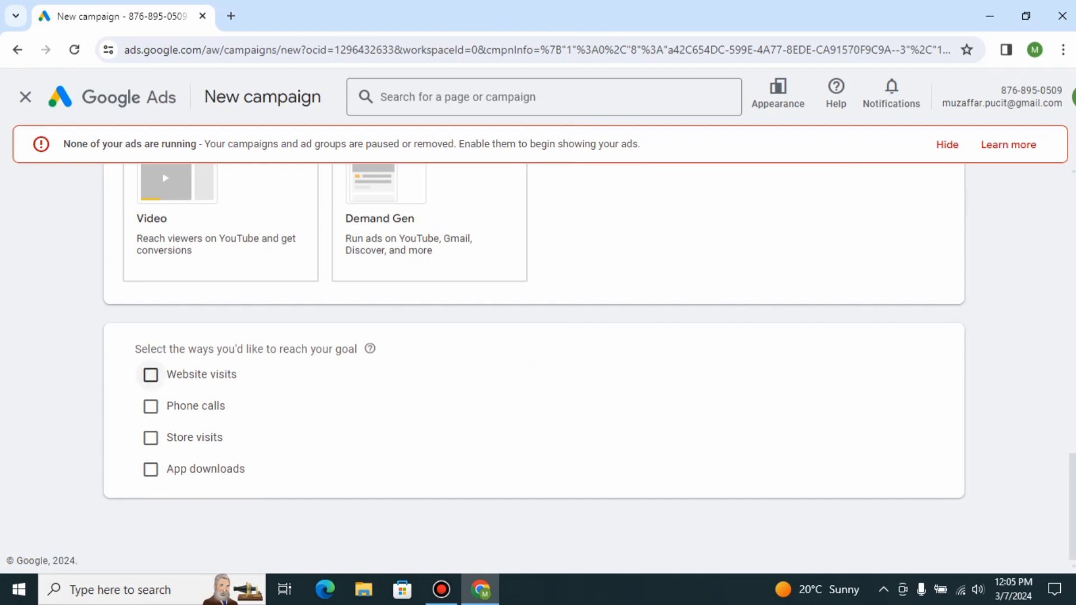
scroll(534, 336, down, 3)
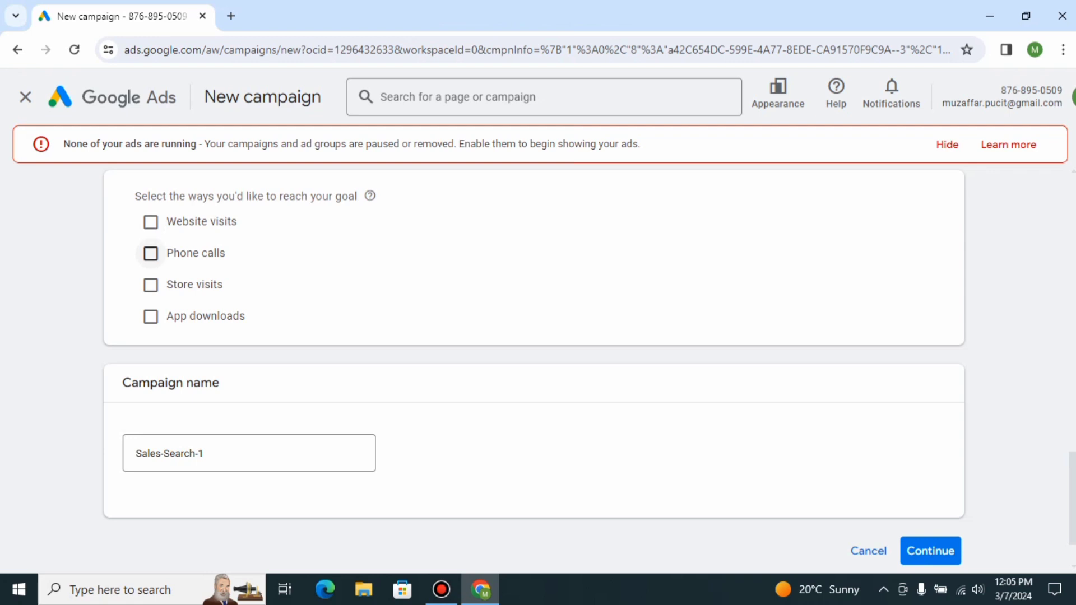
click(150, 254)
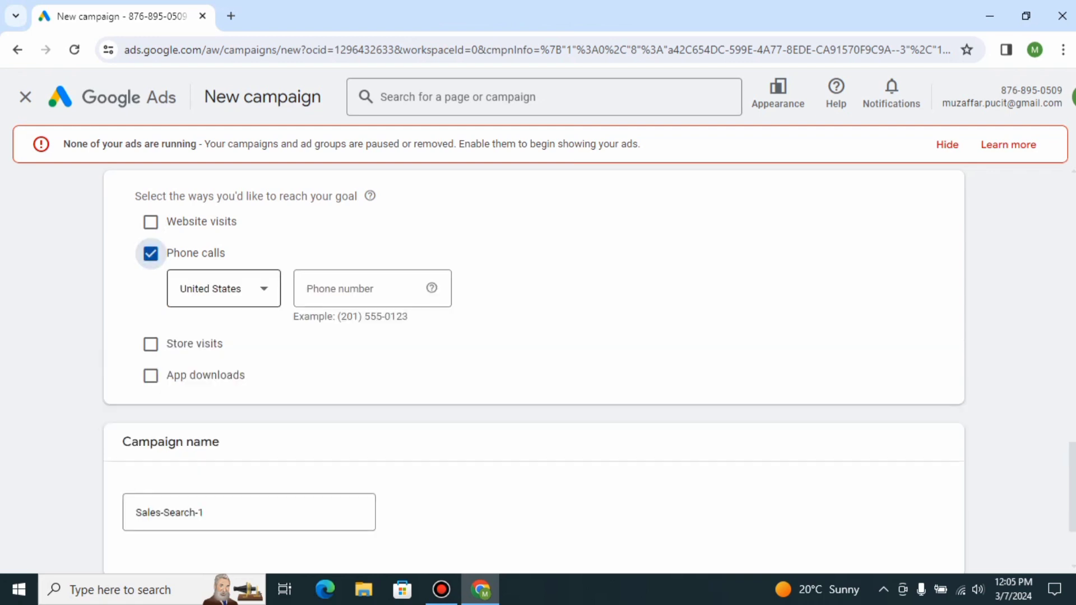
click(224, 288)
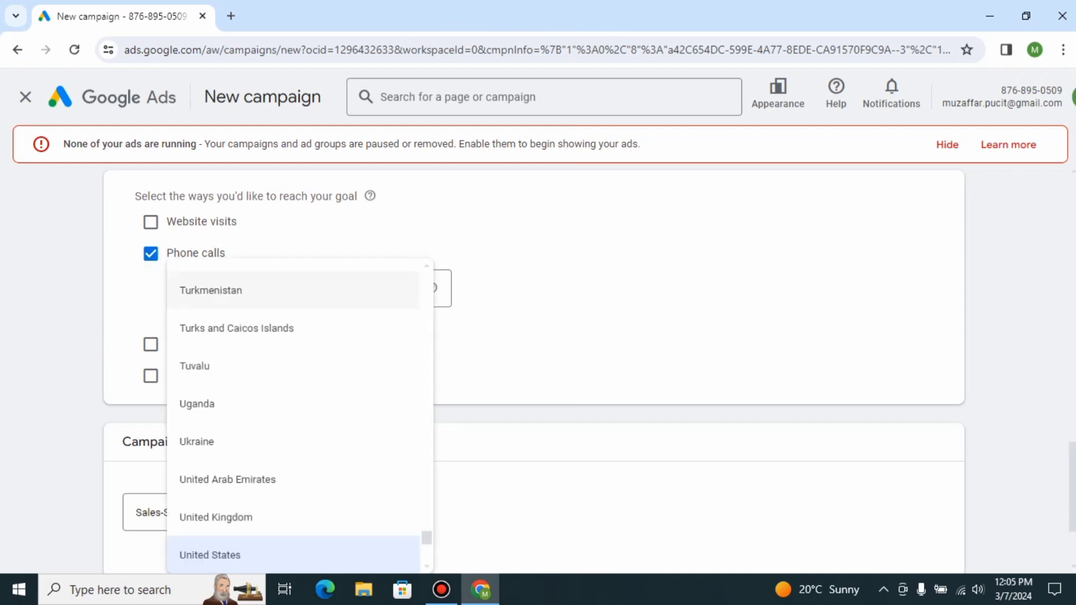
key(p)
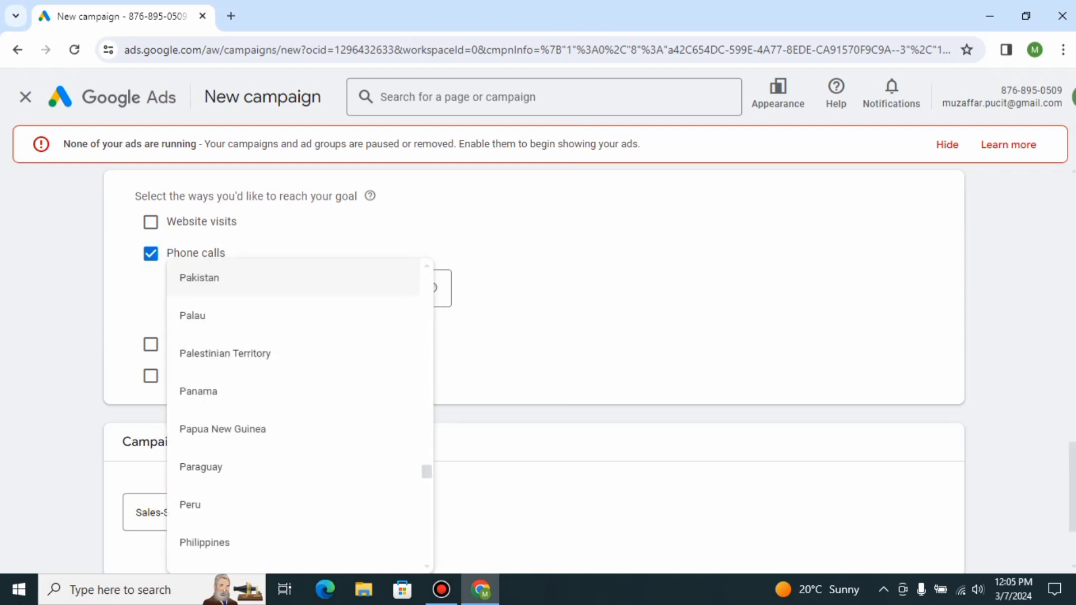
key(Return)
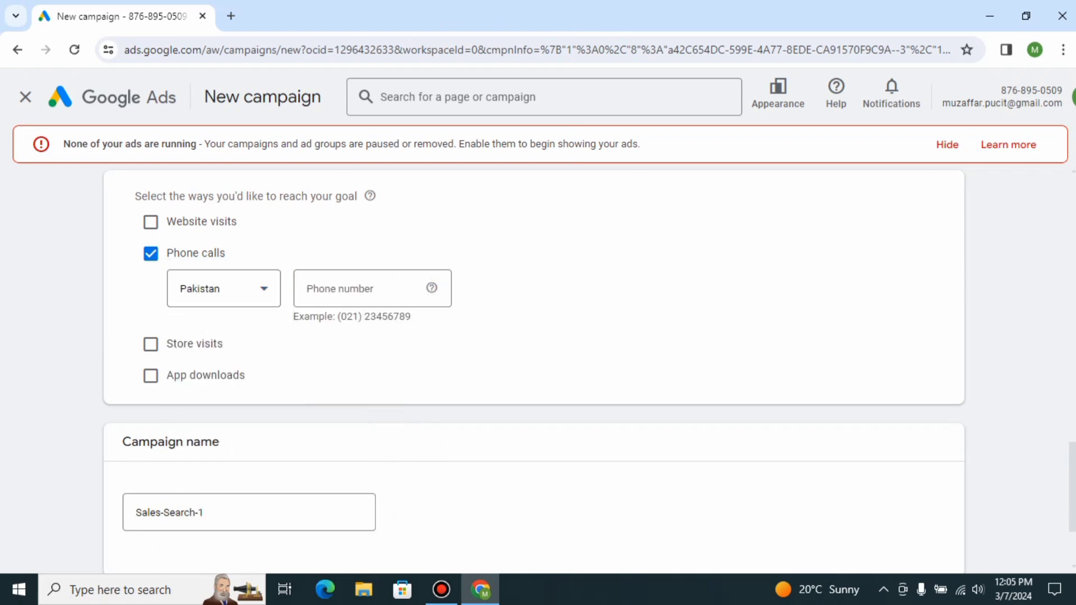
Paste the business phone number into the phone number field.
key(Tab)
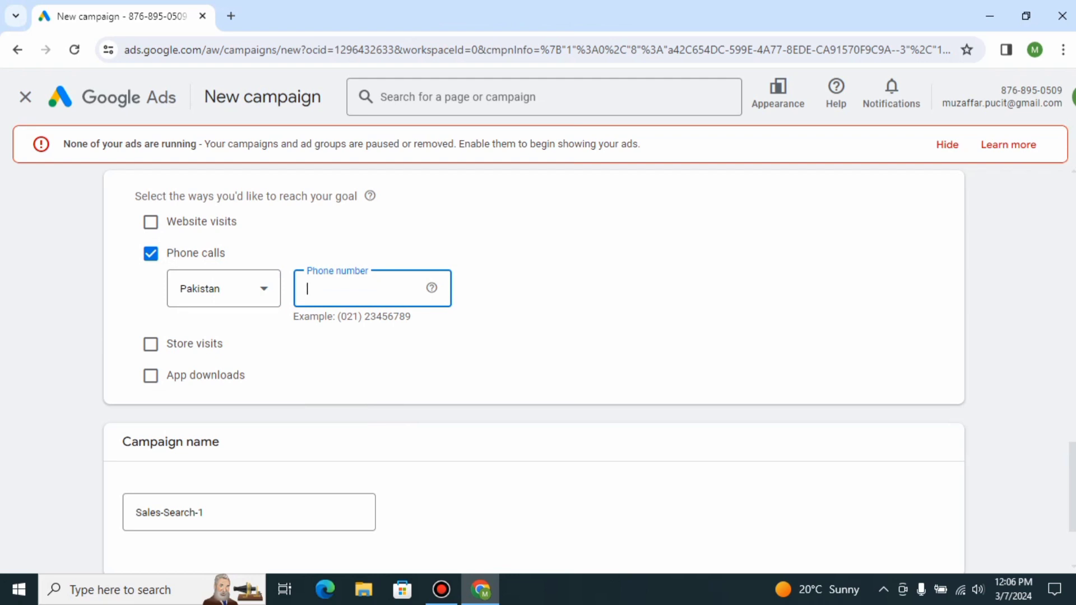
key(ctrl+v)
key(Tab)
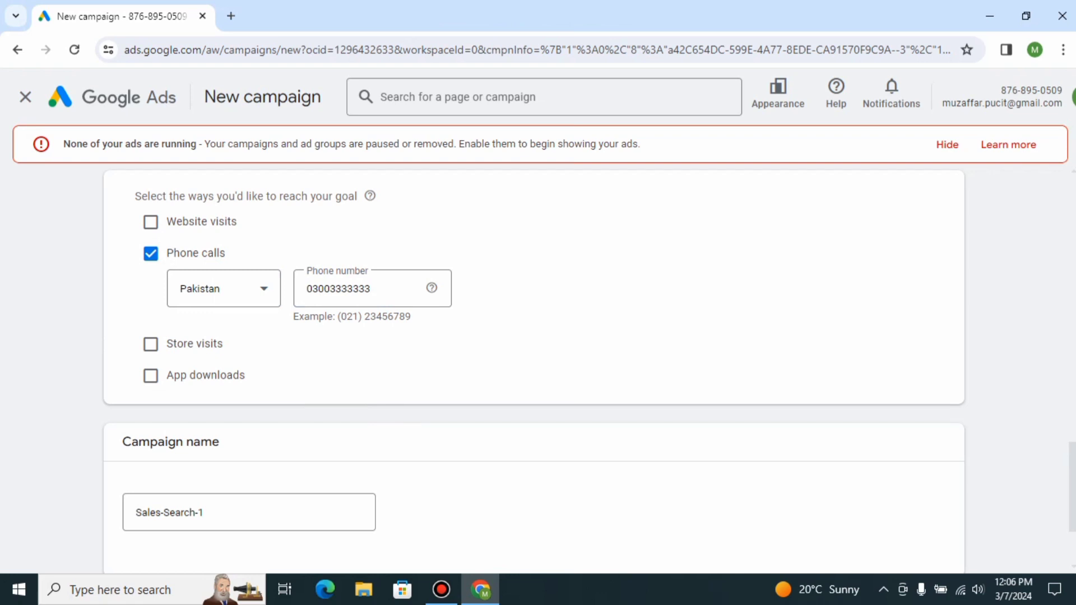
Rename the campaign Sales-Search-CallAd and continue to the campaign settings.
scroll(533, 336, down, 2)
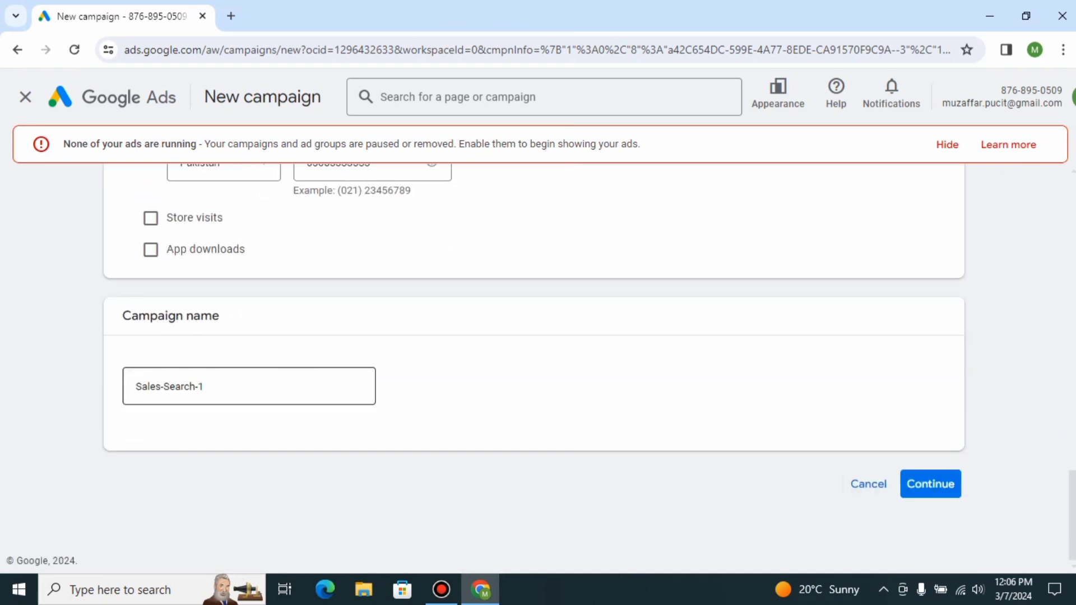
click(205, 387)
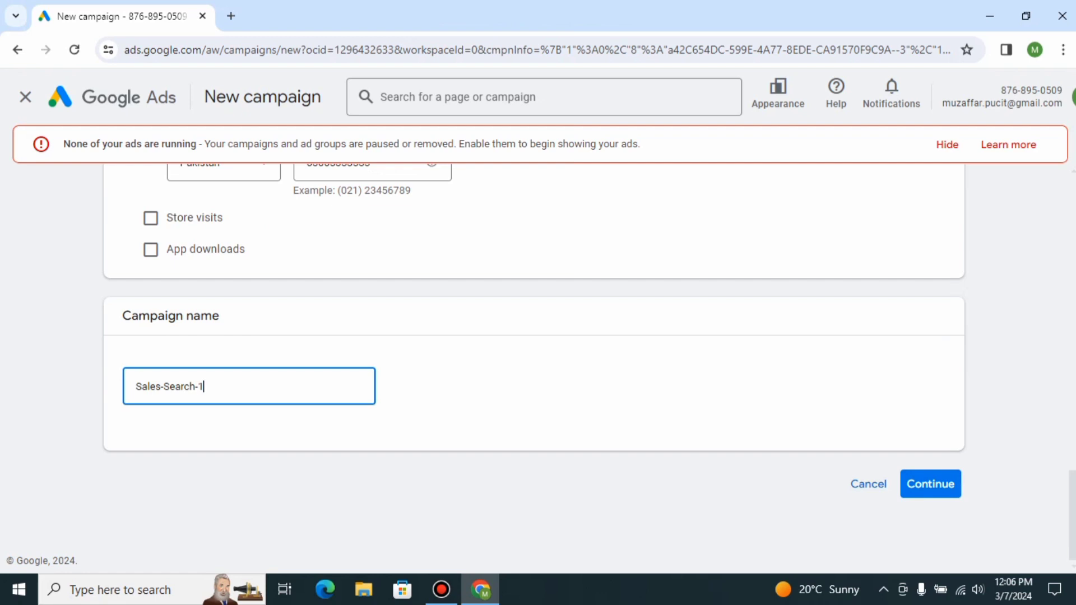
key(BackSpace)
text(CallAd)
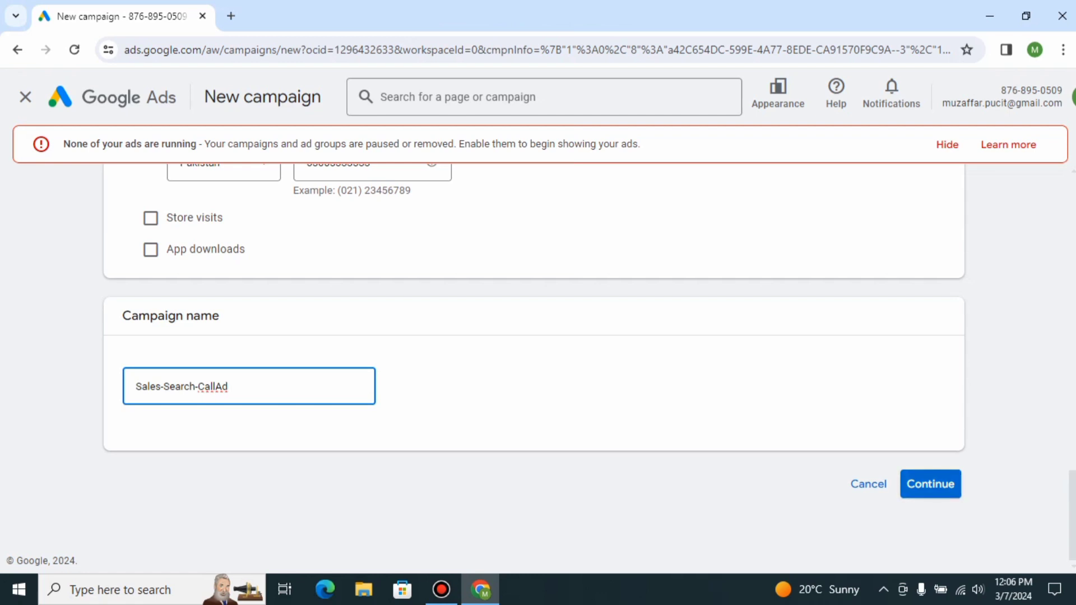
click(930, 484)
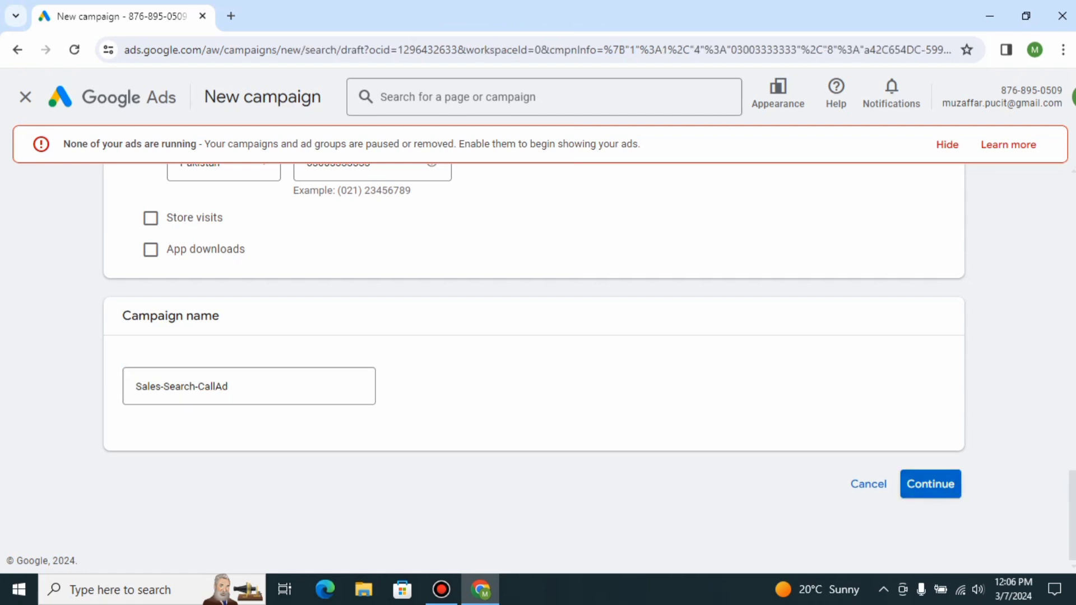
Set the bidding focus to Clicks.
click(195, 314)
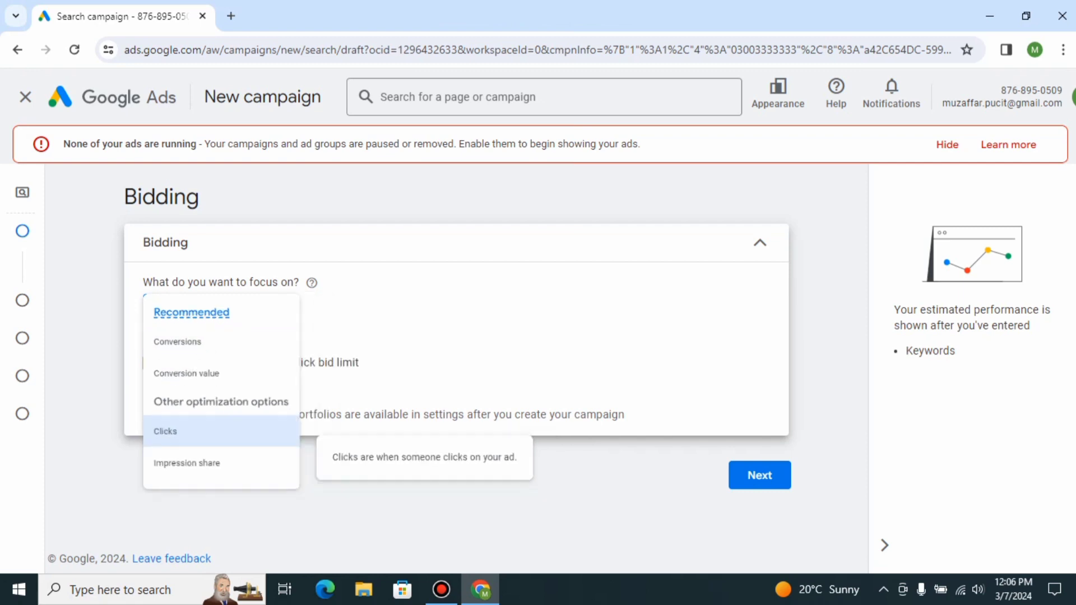
click(179, 458)
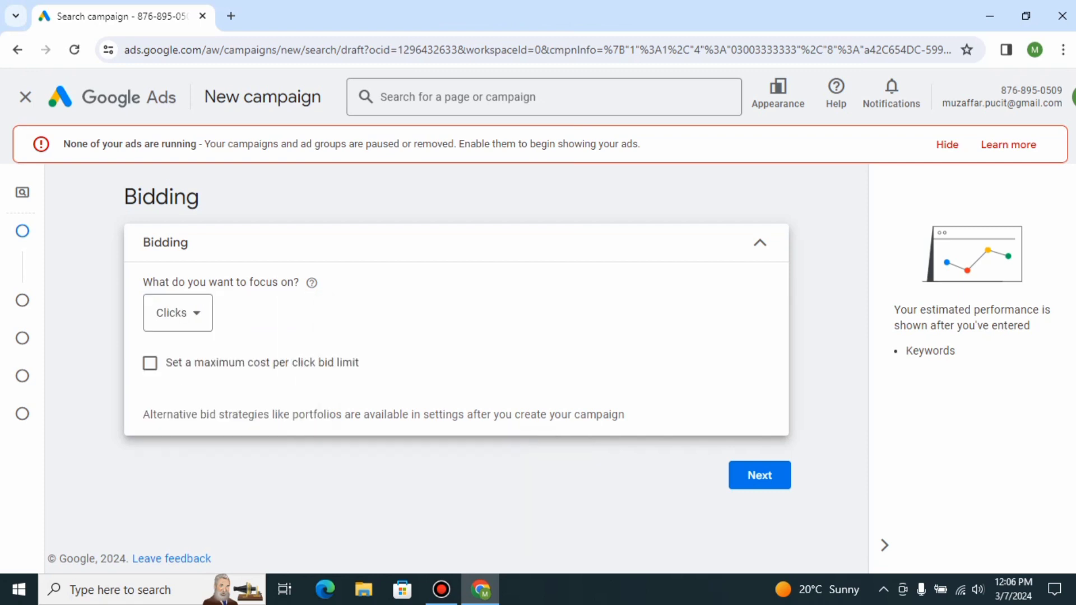
Enable a maximum cost per click bid limit of PKR 250 and continue to the campaign settings.
click(149, 364)
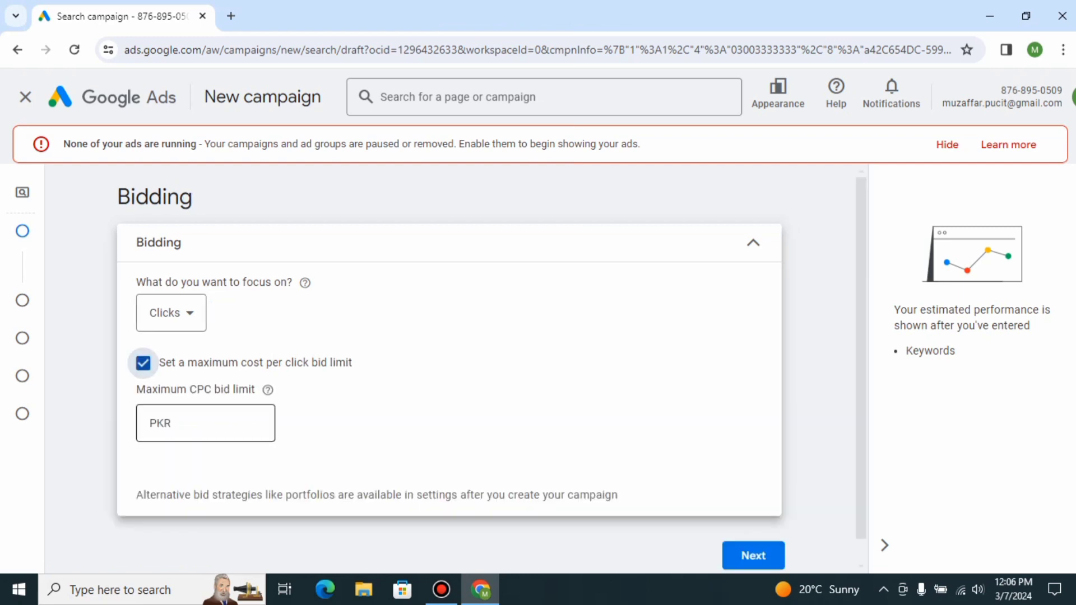
click(205, 423)
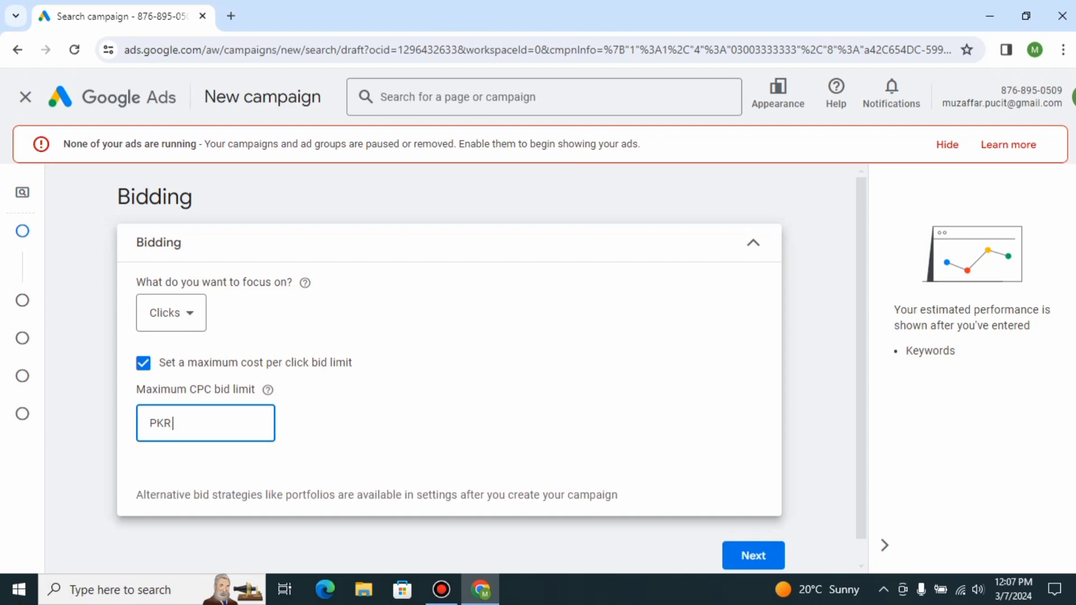
text(250)
key(Tab)
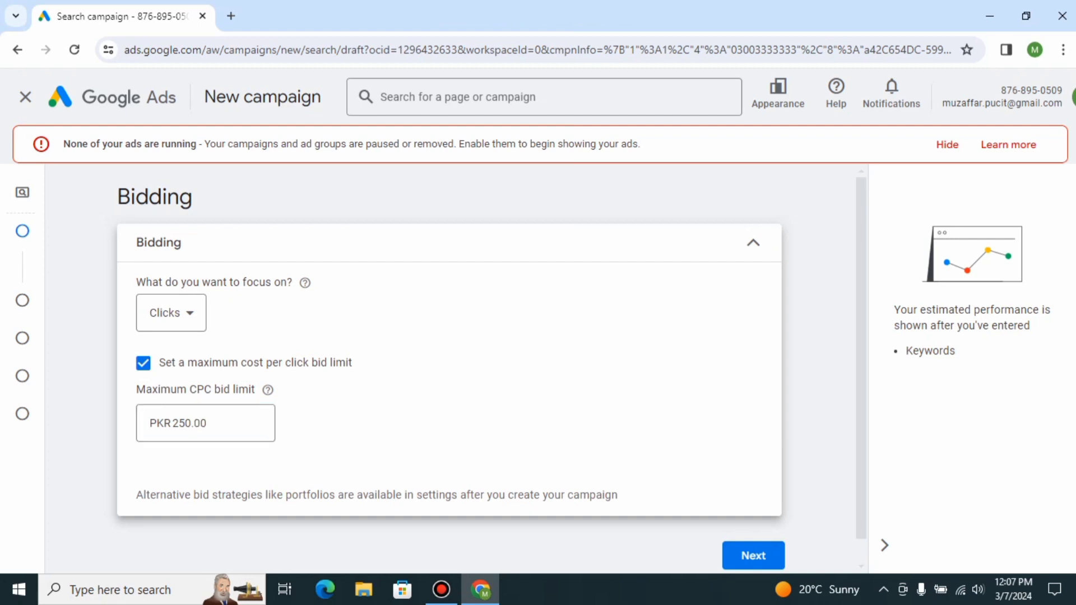
click(753, 556)
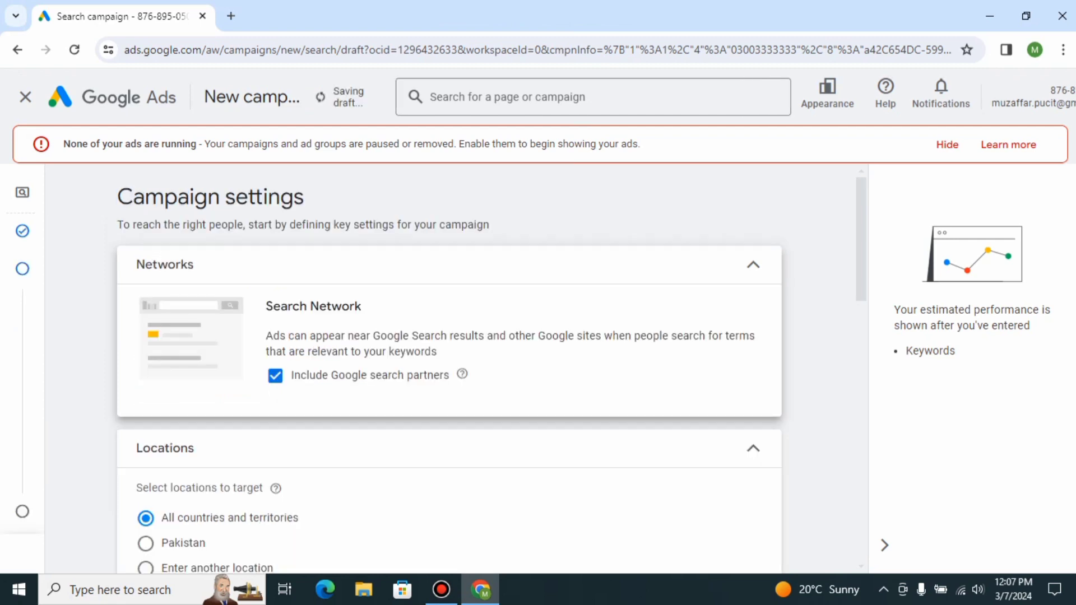
Select Pakistan as the location to target.
scroll(449, 364, down, 10)
scroll(448, 336, up, 8)
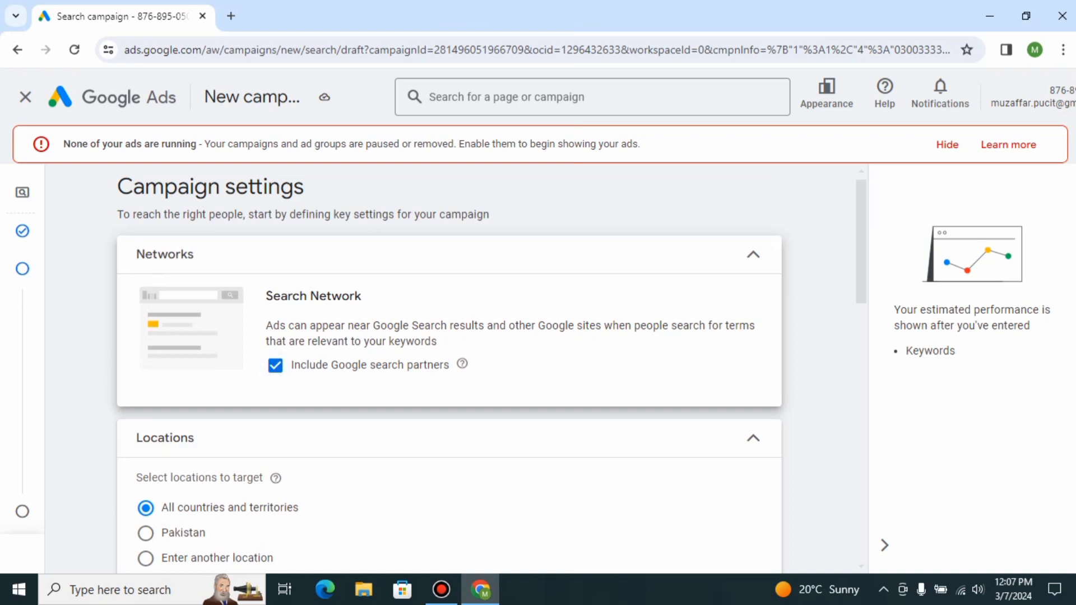
scroll(449, 364, down, 2)
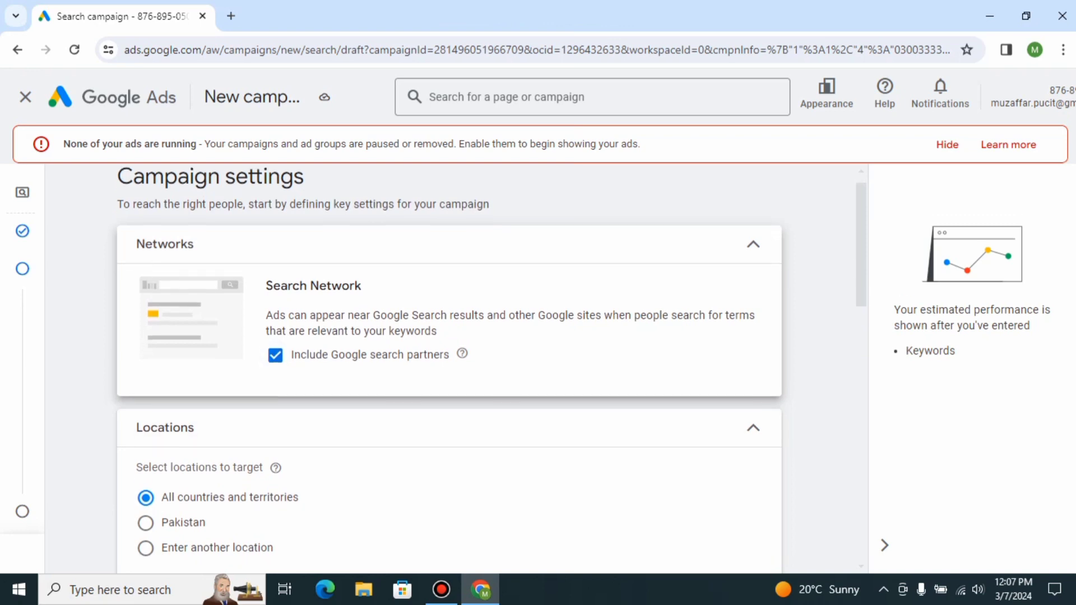
scroll(449, 364, down, 3)
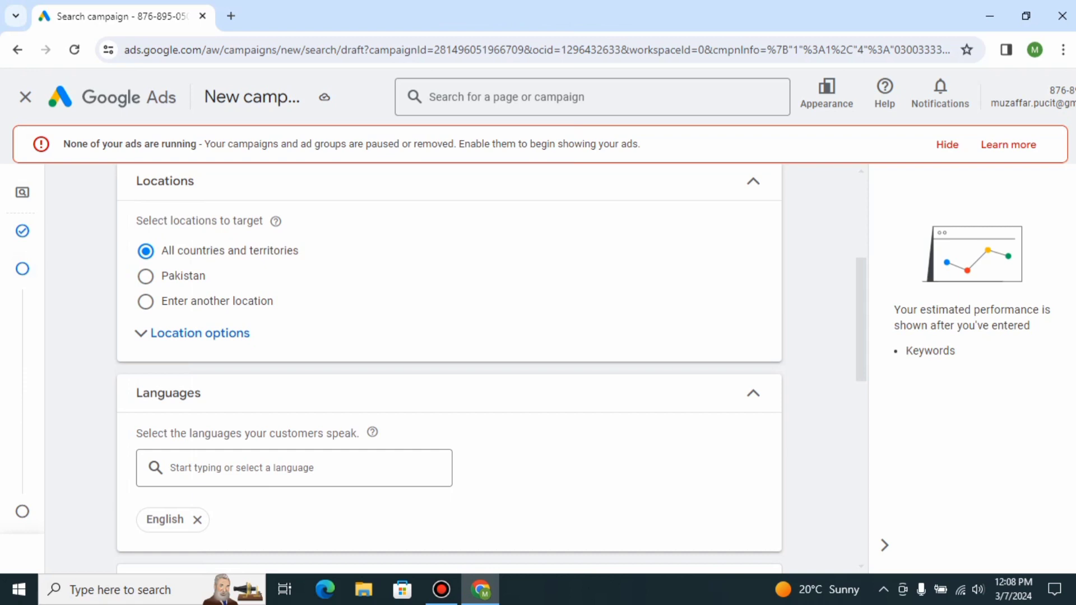
click(146, 276)
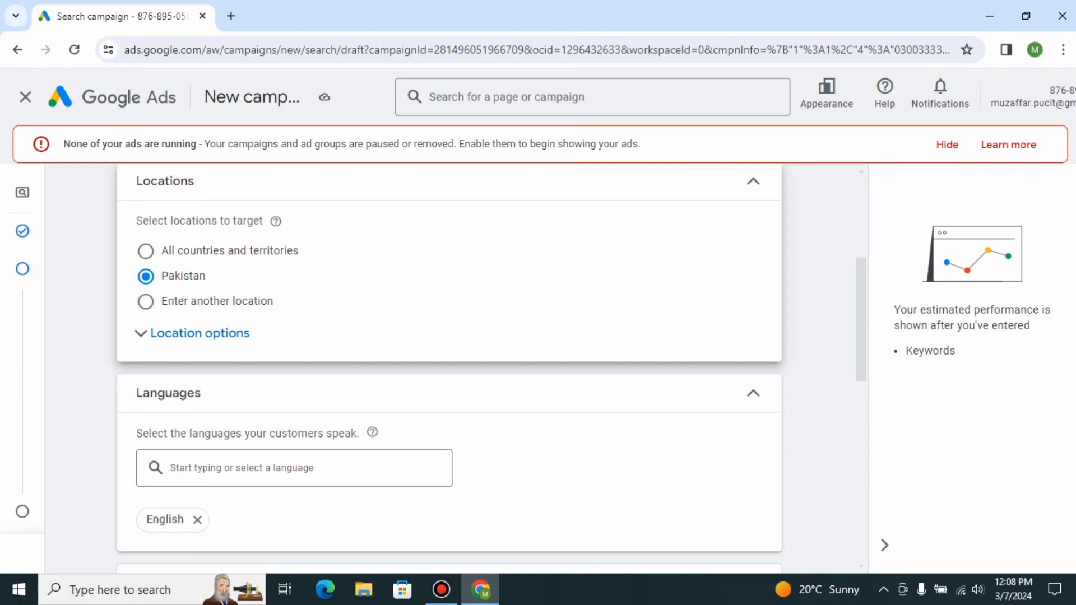
Expand the location options, choose to enter another location, and target Lahore, Punjab, Pakistan city.
click(193, 333)
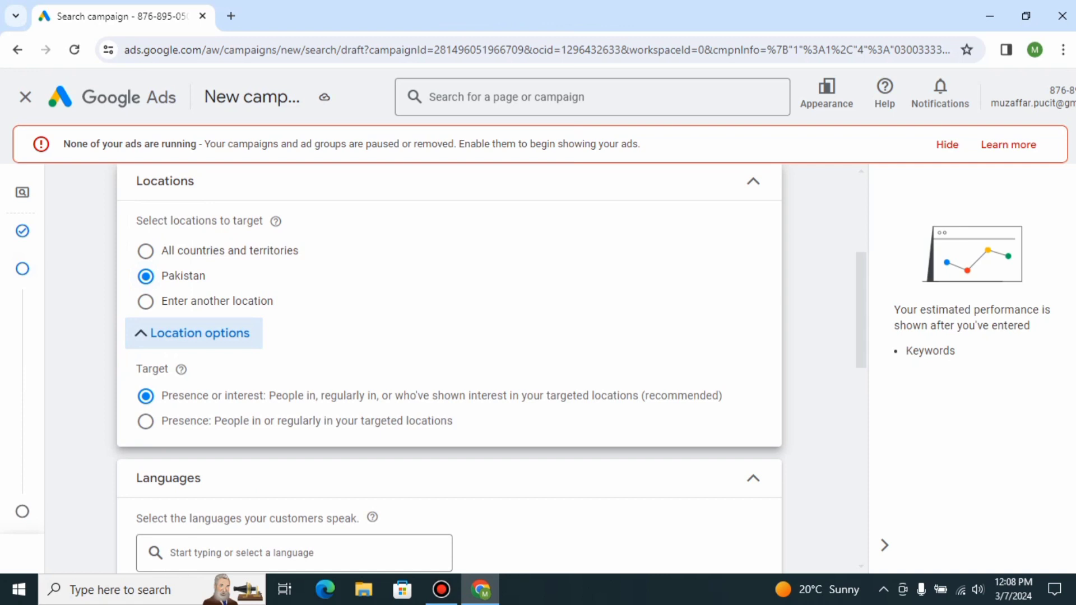
click(145, 301)
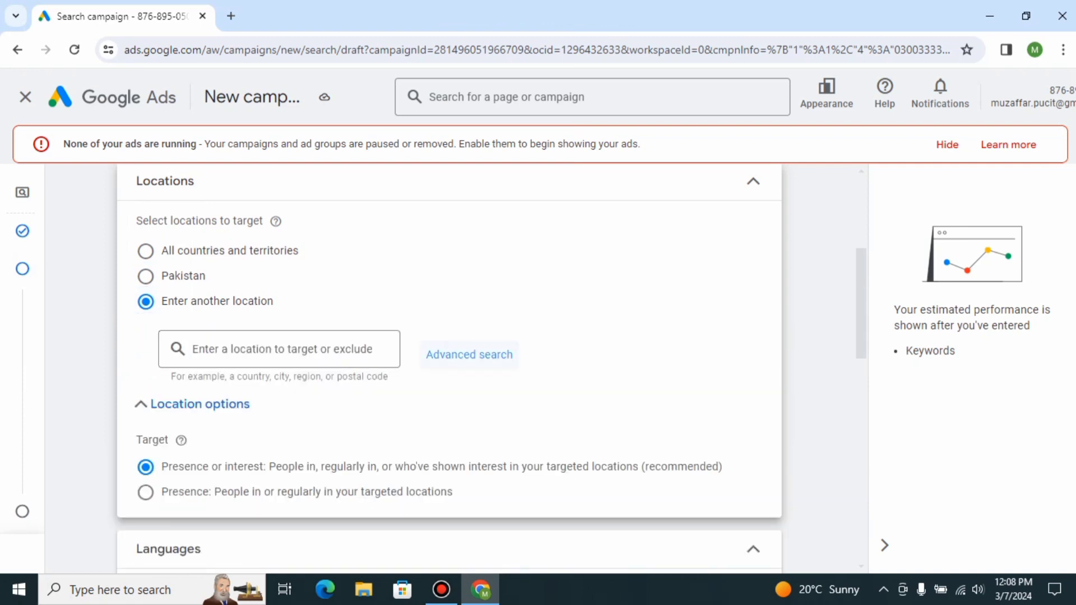
click(469, 354)
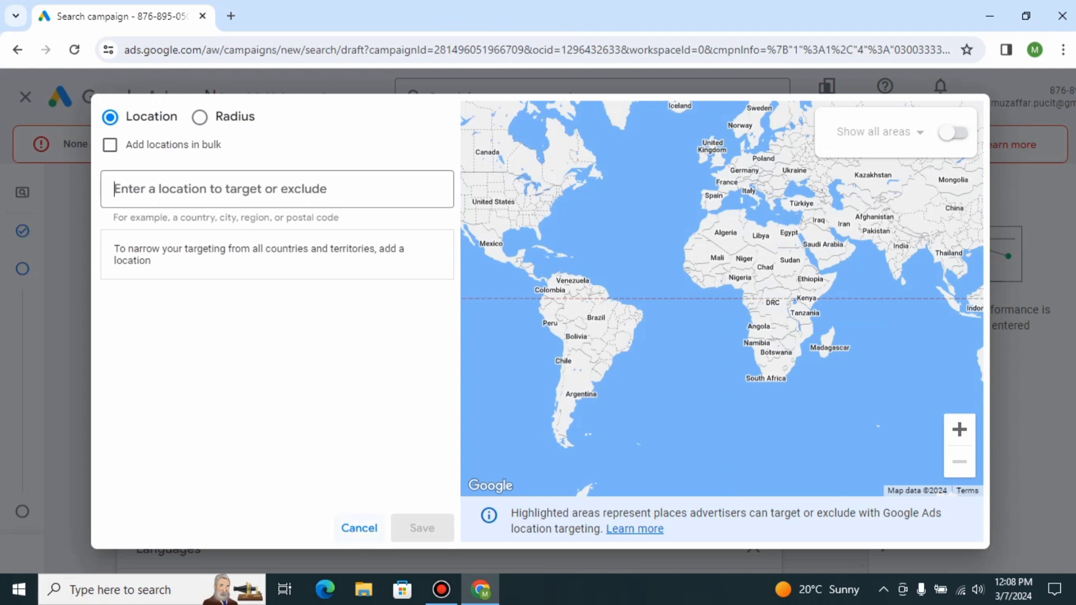
click(359, 528)
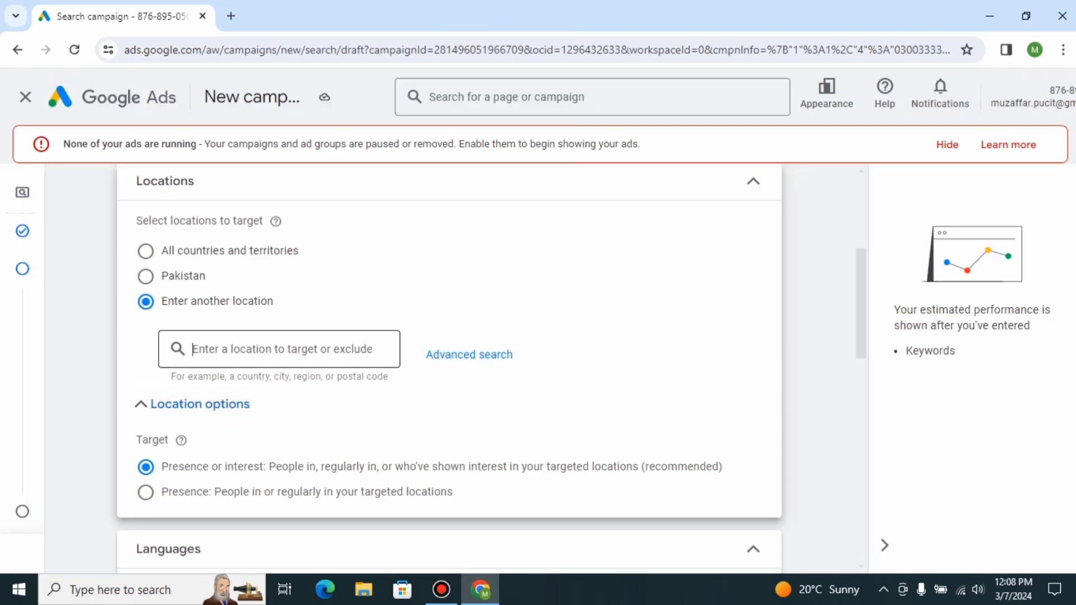
text(lahore)
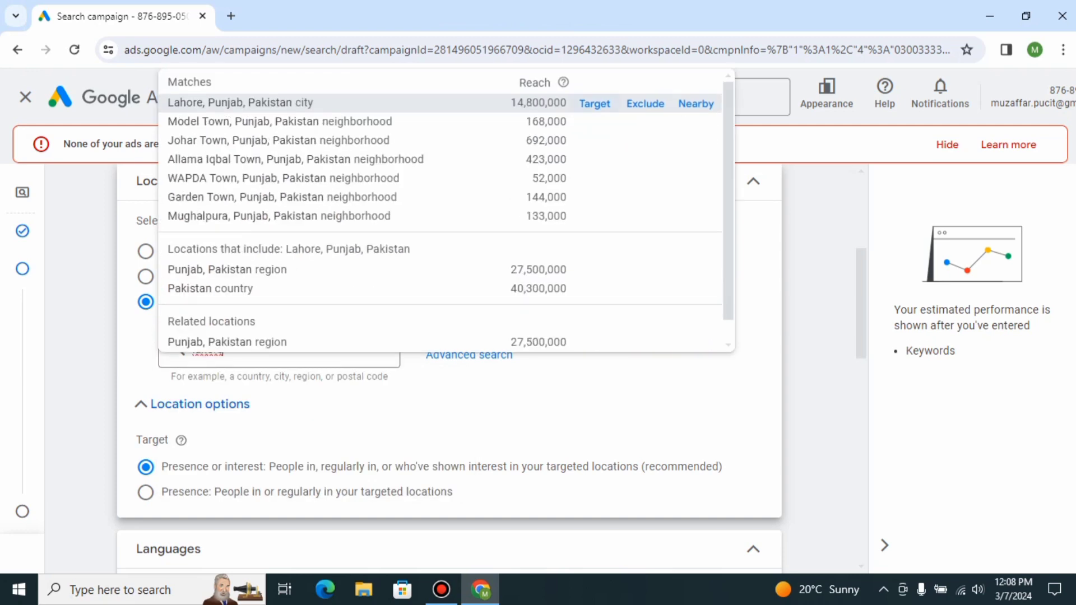
click(595, 104)
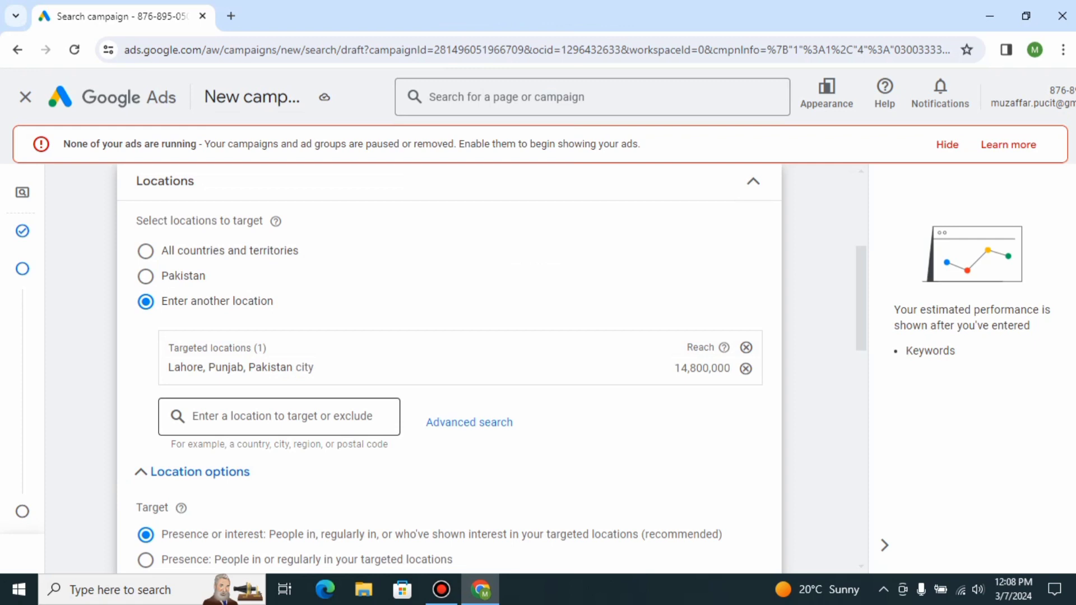
Open the advanced location search, switch to radius targeting and set the radius unit to km.
key(Tab)
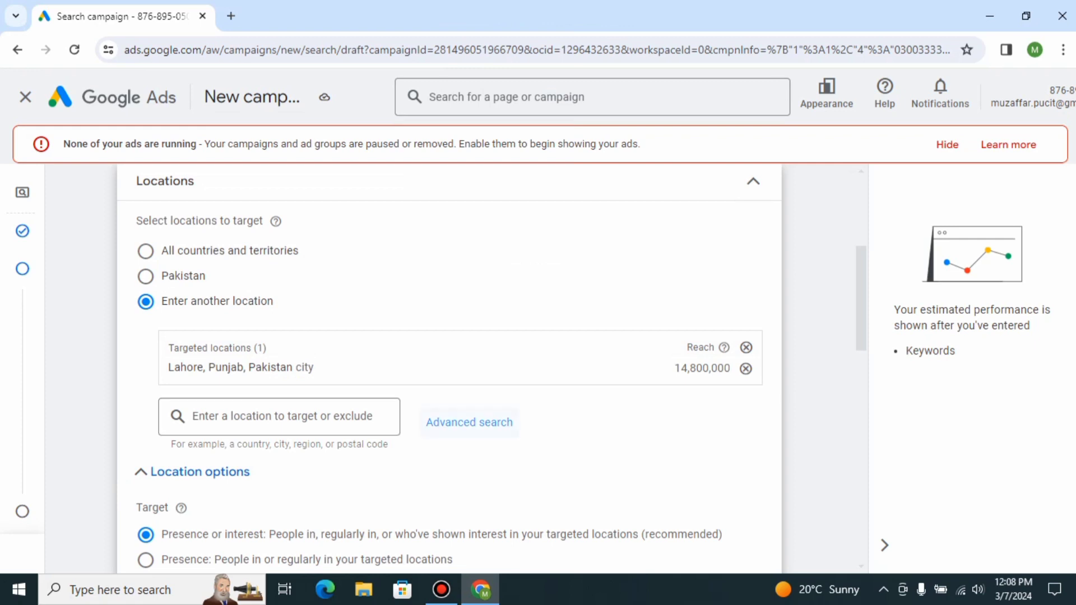
key(Tab)
key(Return)
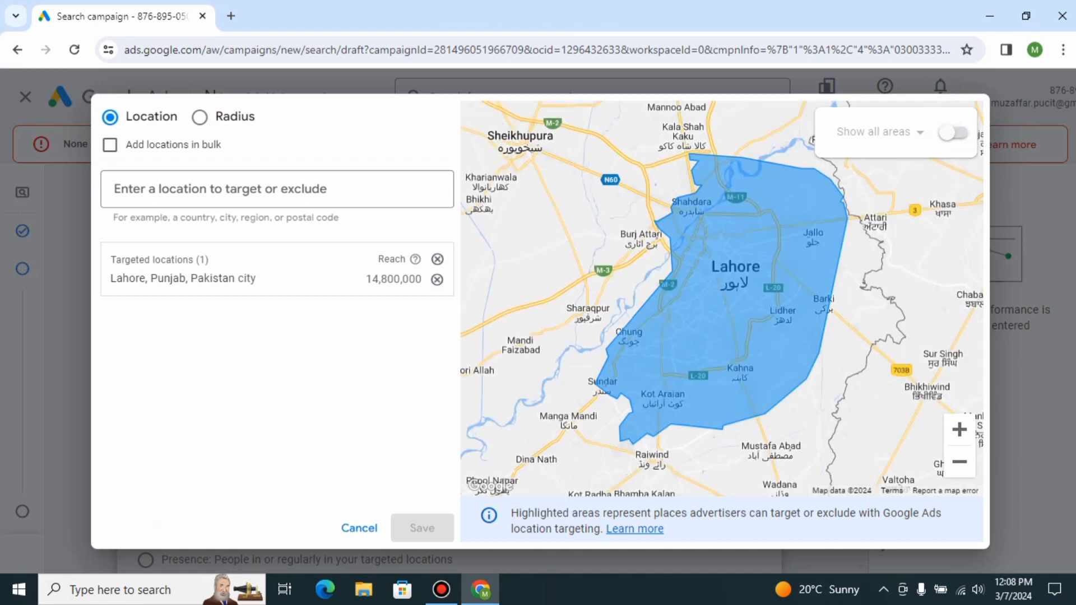
click(200, 117)
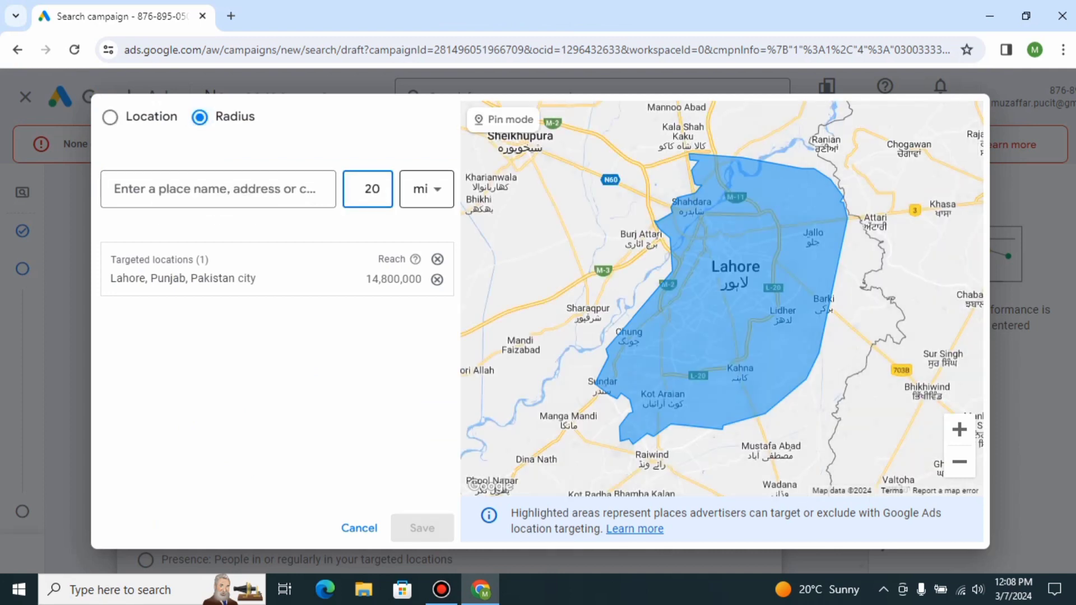
click(427, 189)
click(419, 240)
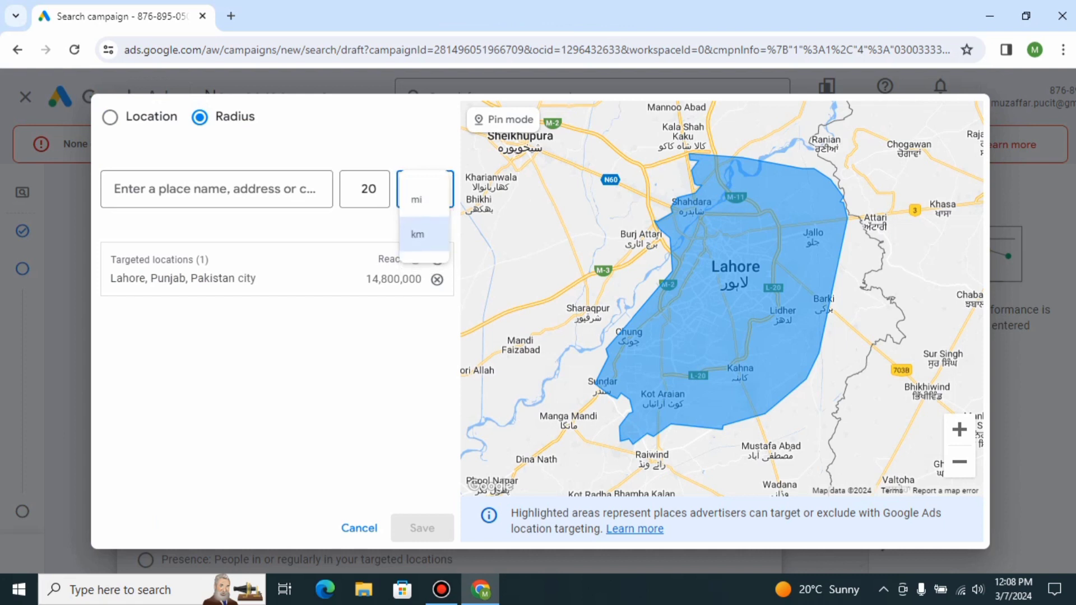
Add a 10 km radius around Gulberg 2, Lahore and save the targeted locations.
click(377, 190)
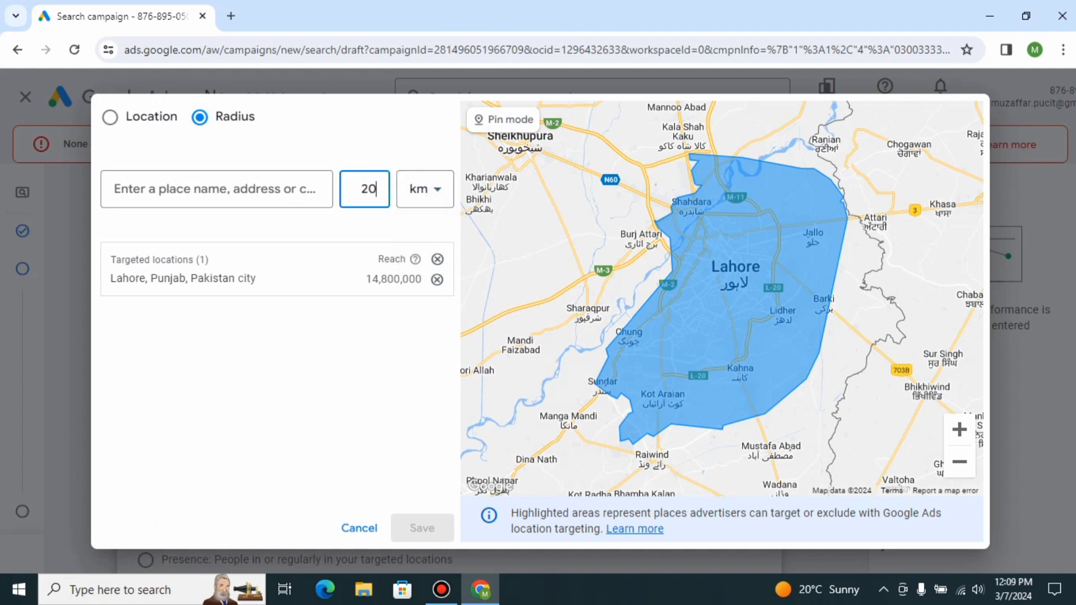
key(BackSpace)
key(BackSpace)
text(10)
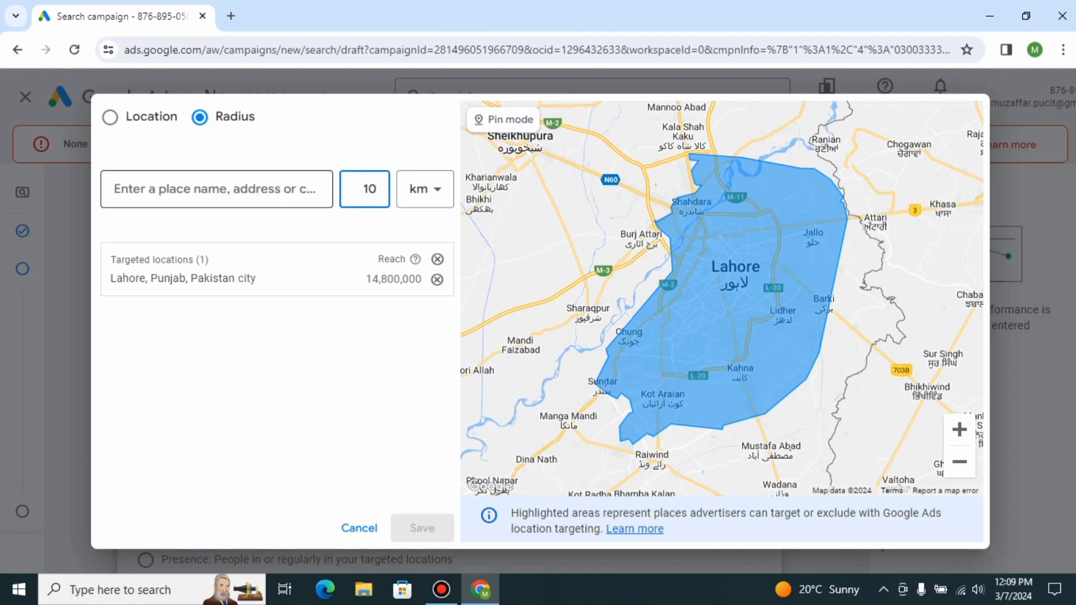
click(225, 189)
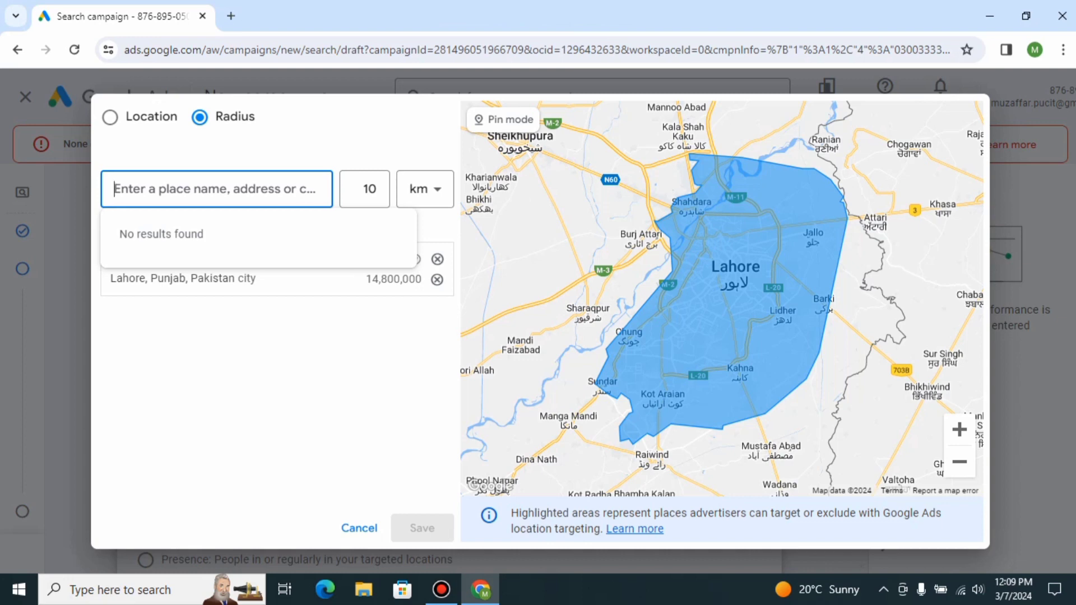
text(gulberg)
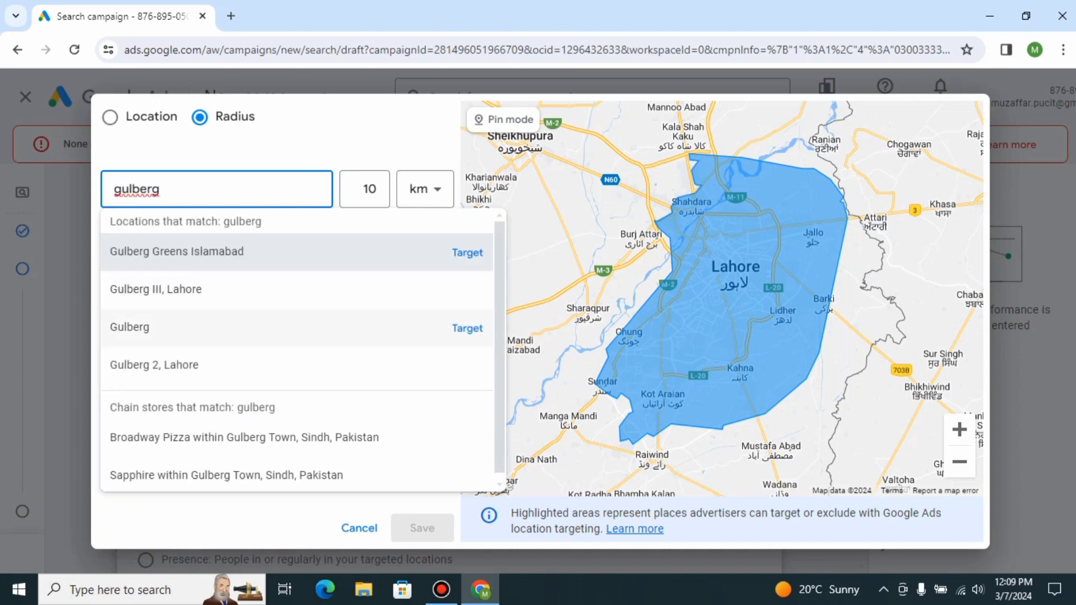
click(224, 364)
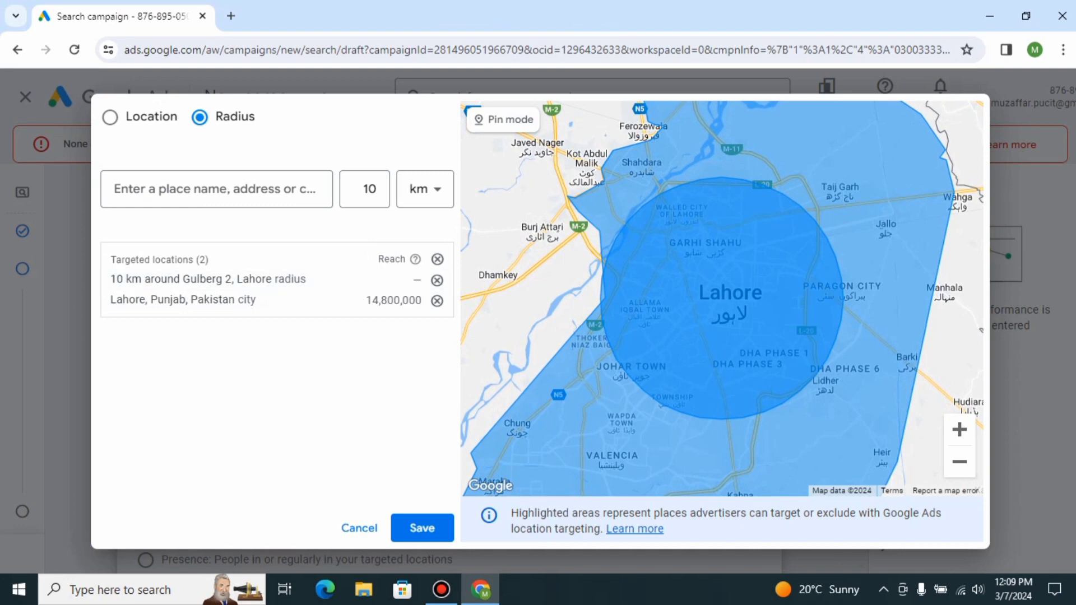
click(422, 528)
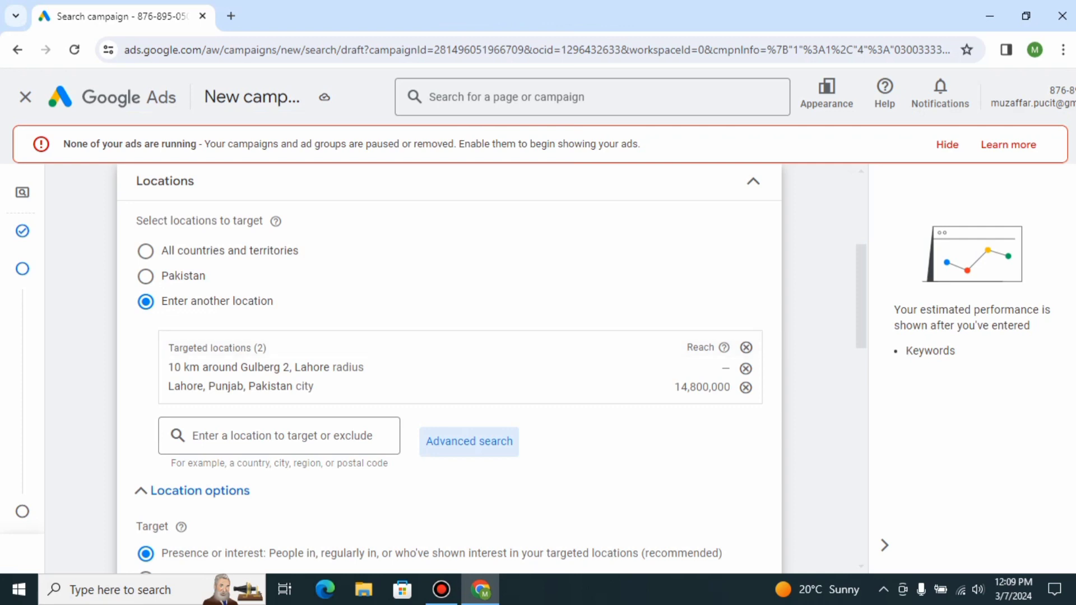
Add Arabic to the languages the customers speak.
scroll(449, 370, down, 2)
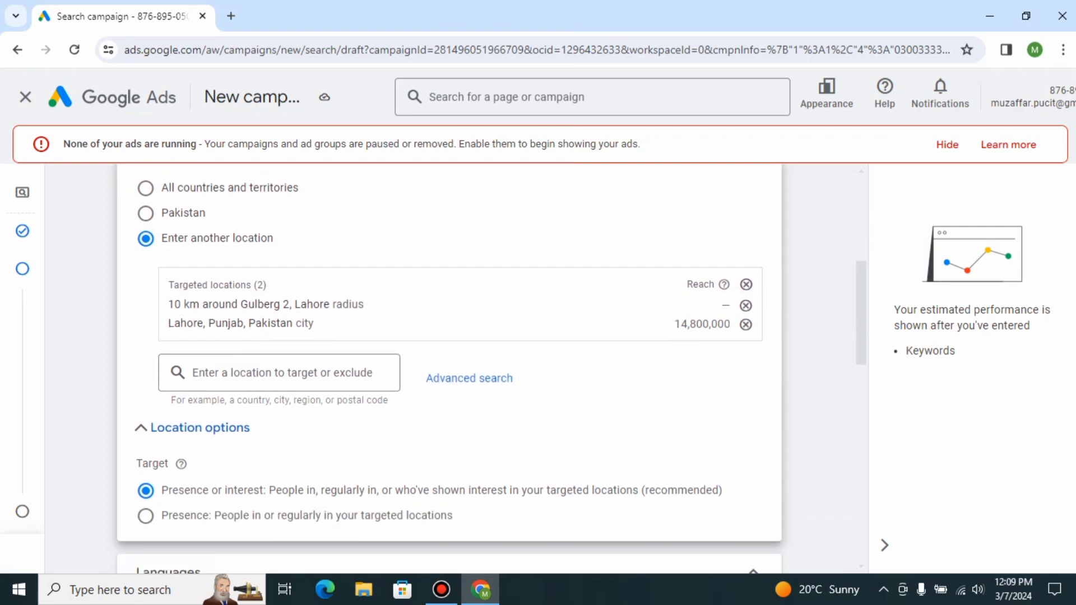
scroll(448, 370, down, 2)
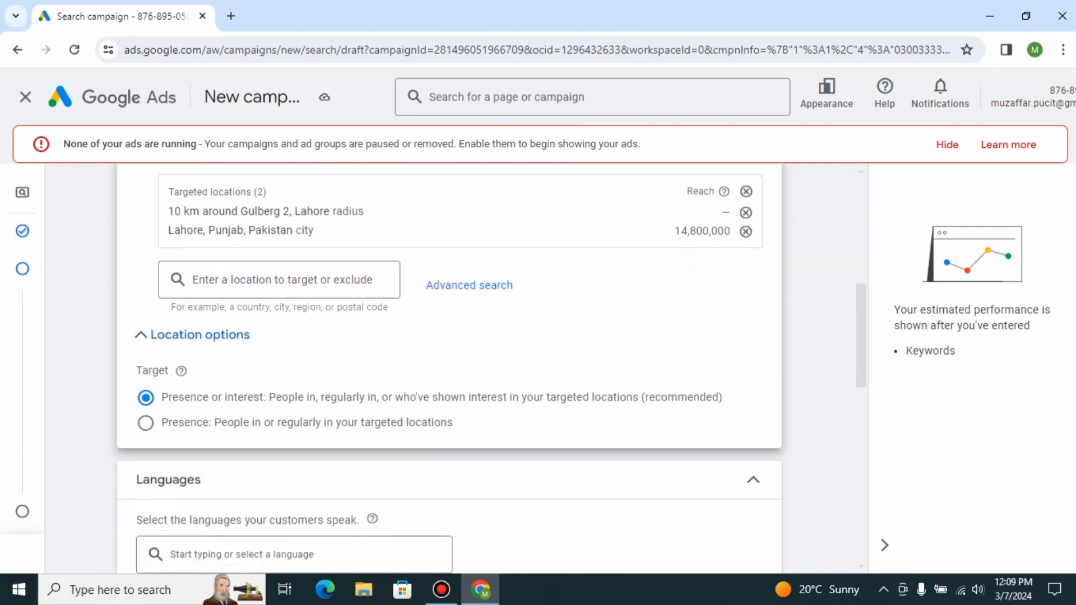
scroll(448, 369, down, 1)
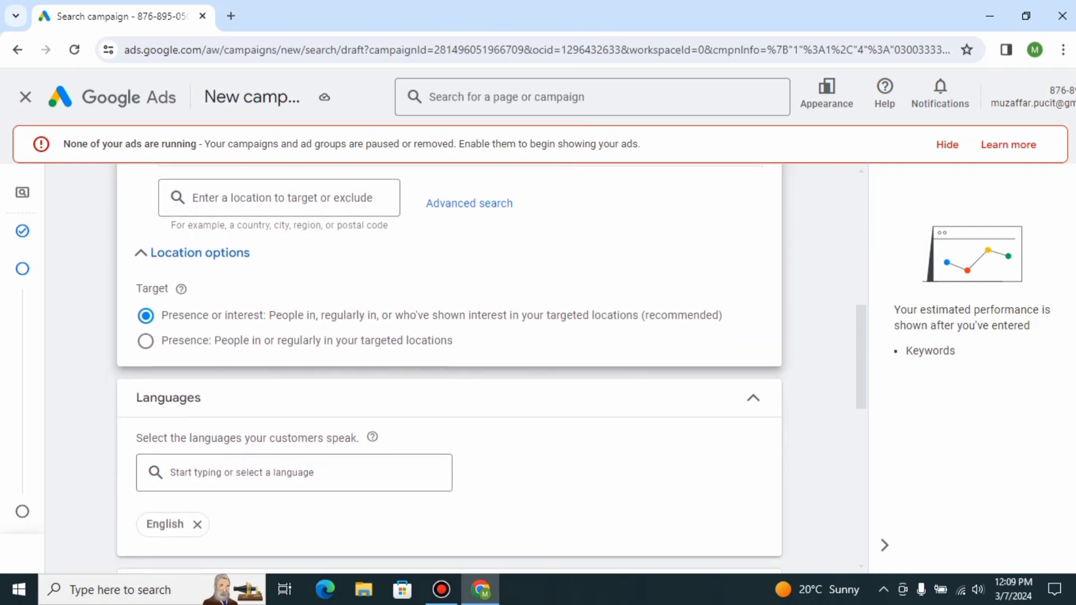
scroll(448, 370, down, 3)
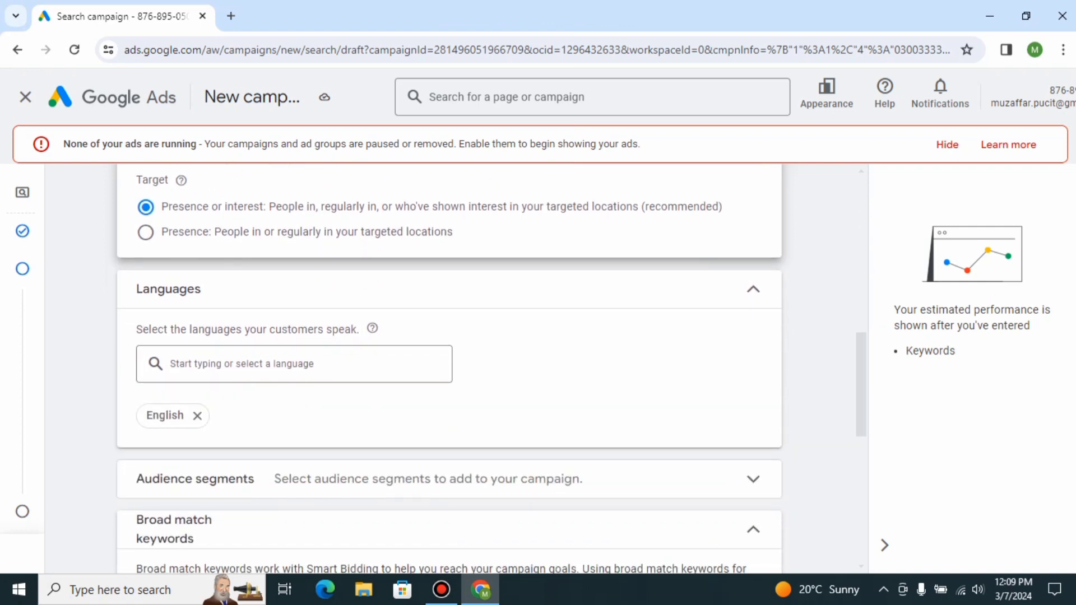
scroll(448, 370, down, 1)
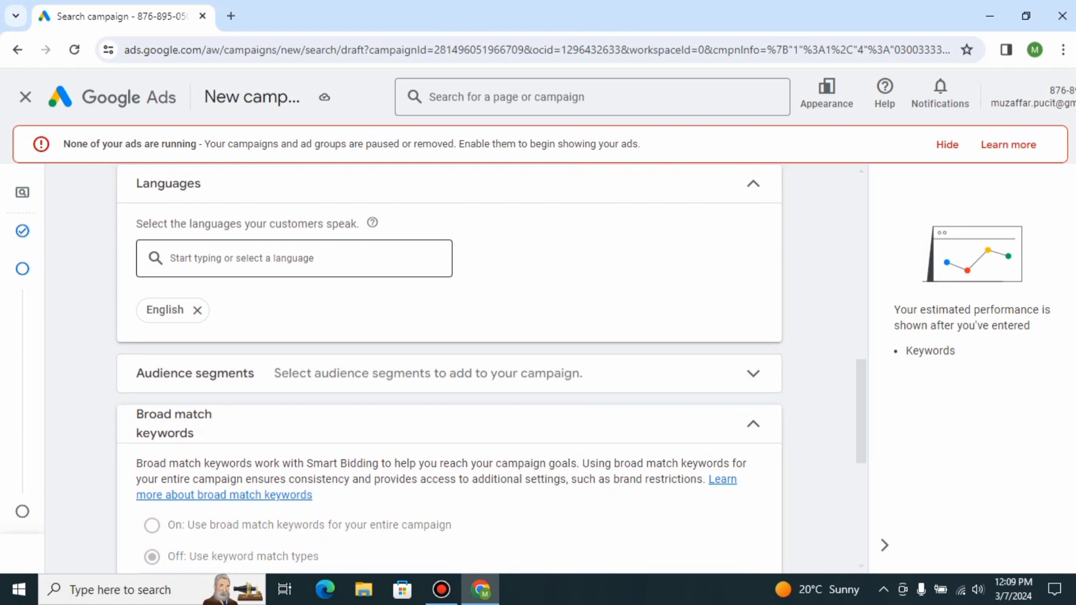
click(294, 258)
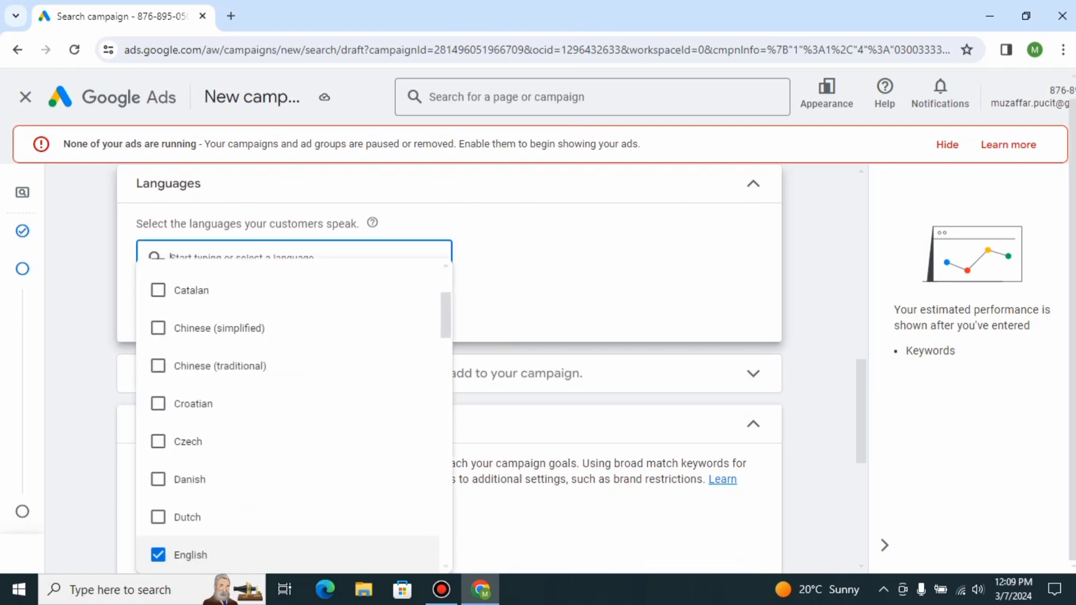
text(a)
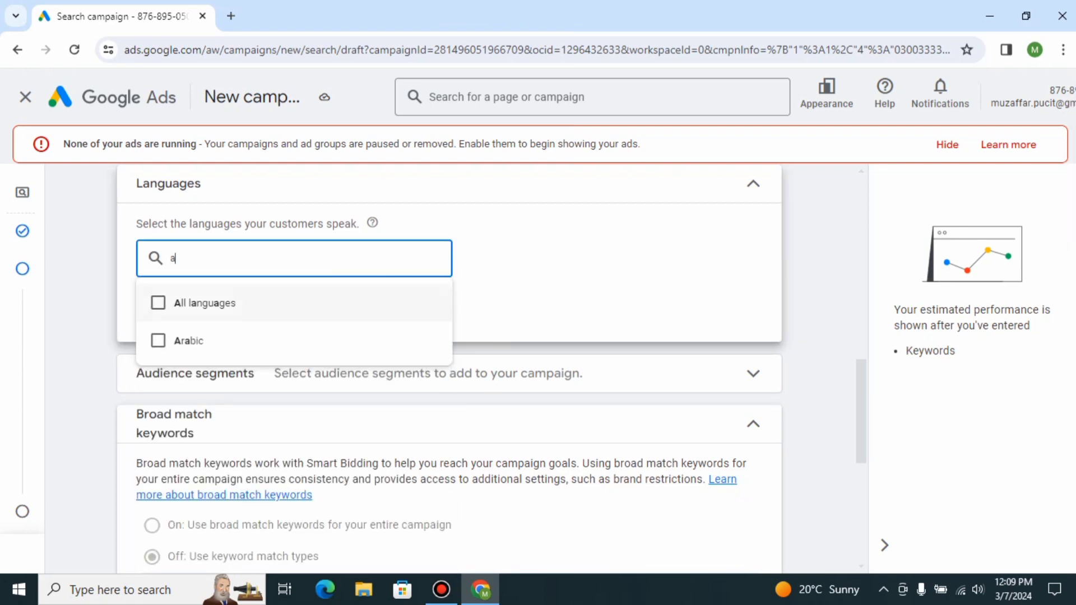
click(158, 340)
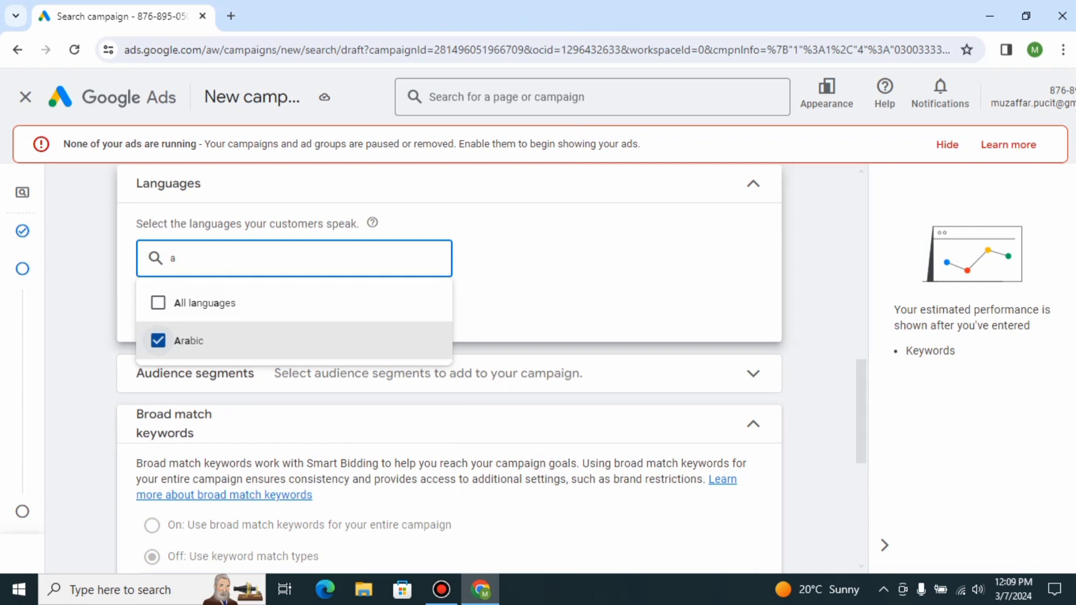
click(591, 291)
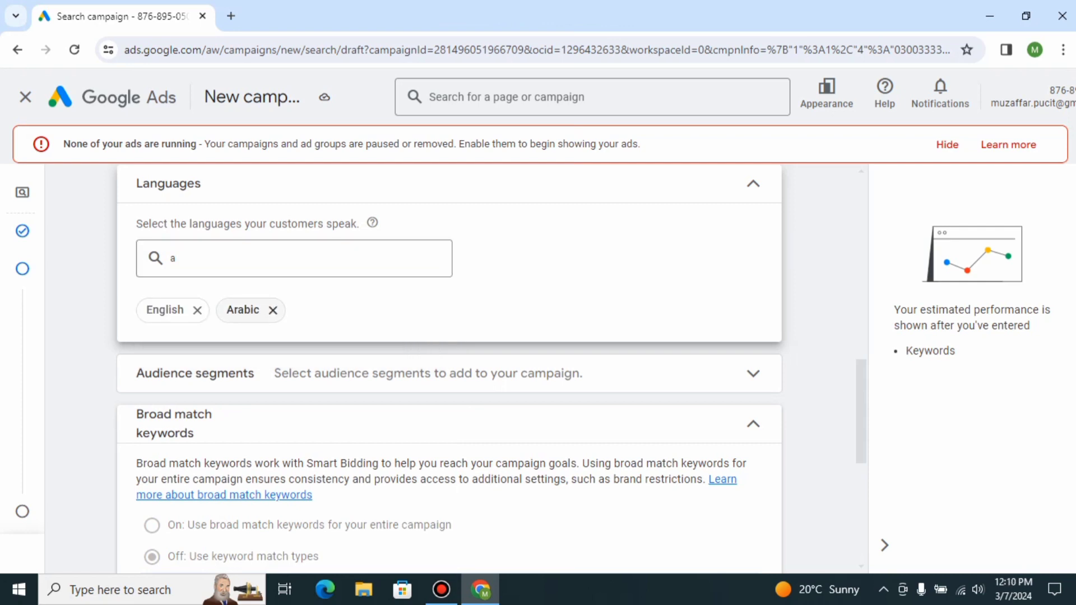
Remove Arabic from the languages your customers speak.
click(273, 310)
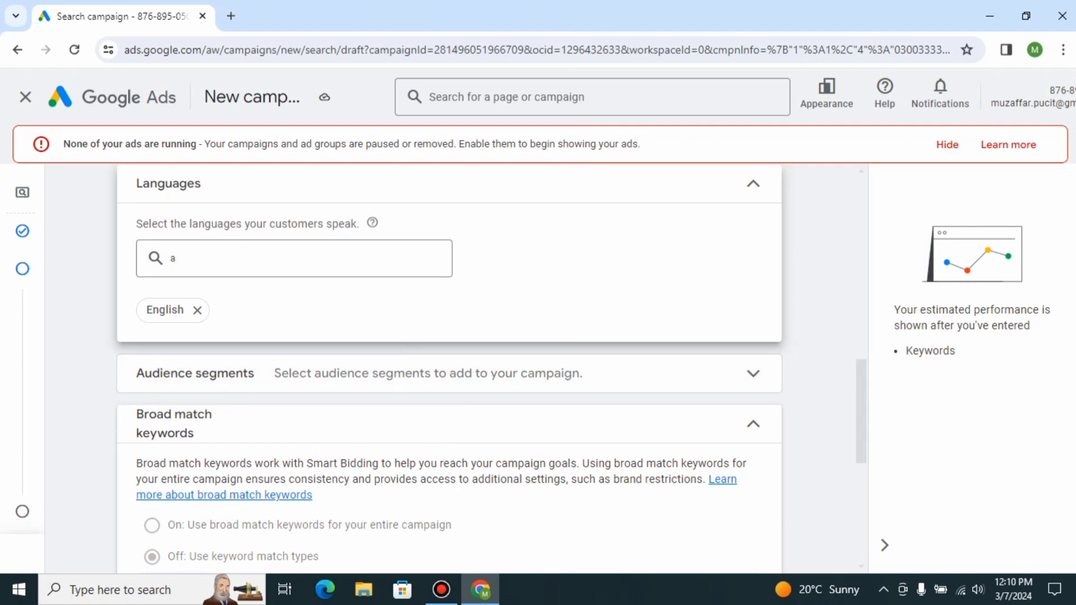
scroll(448, 370, down, 3)
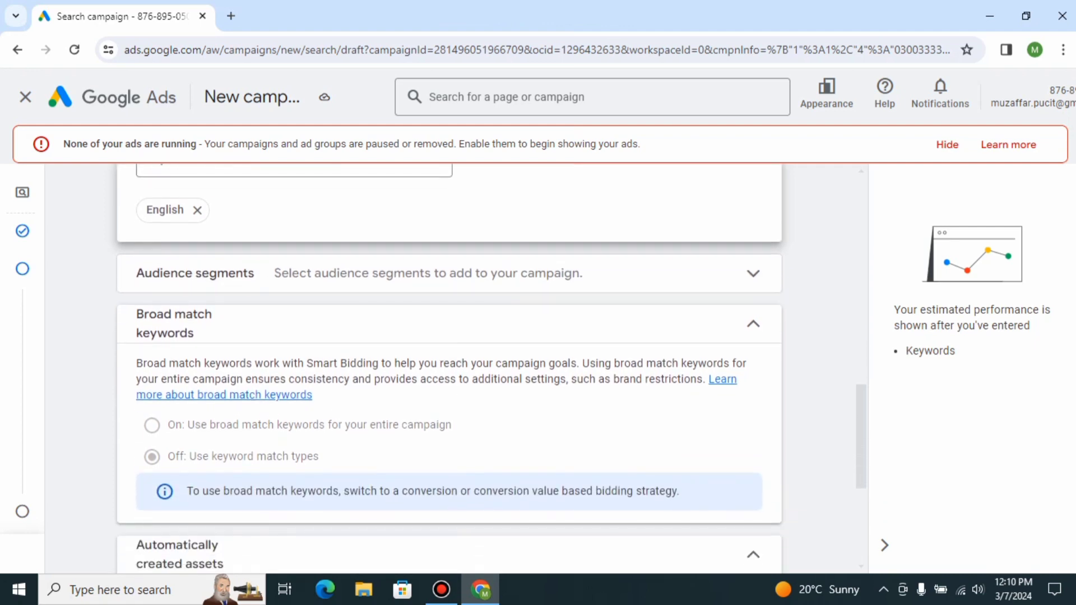
scroll(448, 370, down, 1)
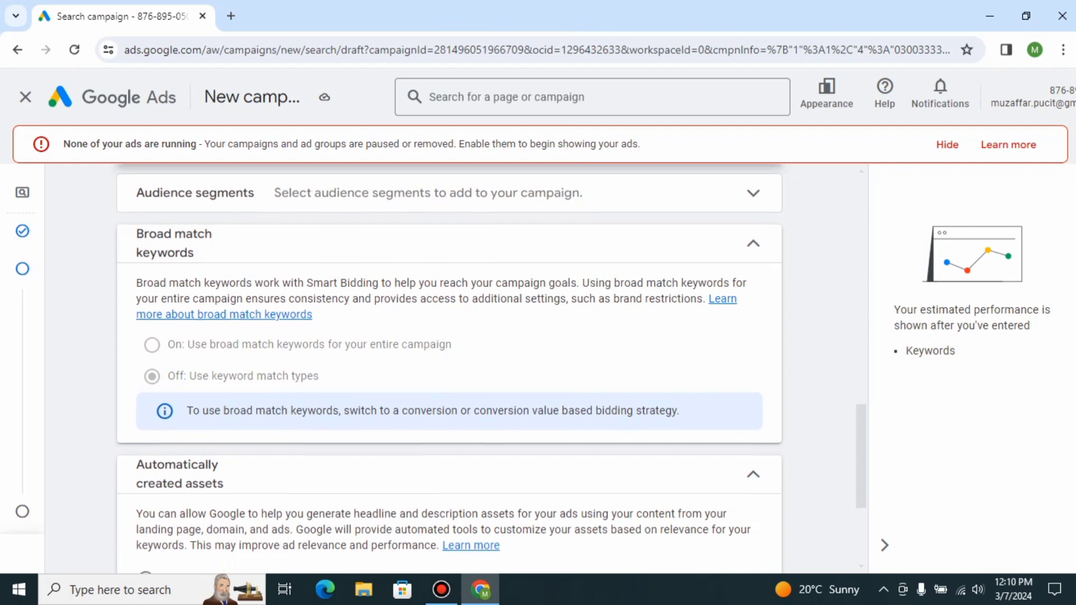
scroll(448, 370, down, 2)
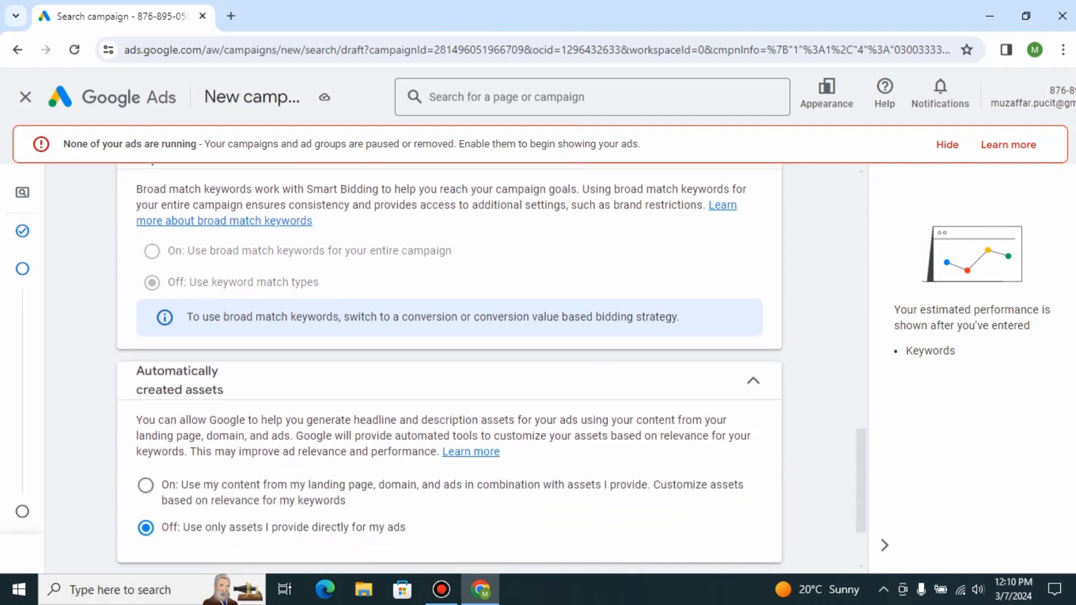
scroll(449, 370, down, 2)
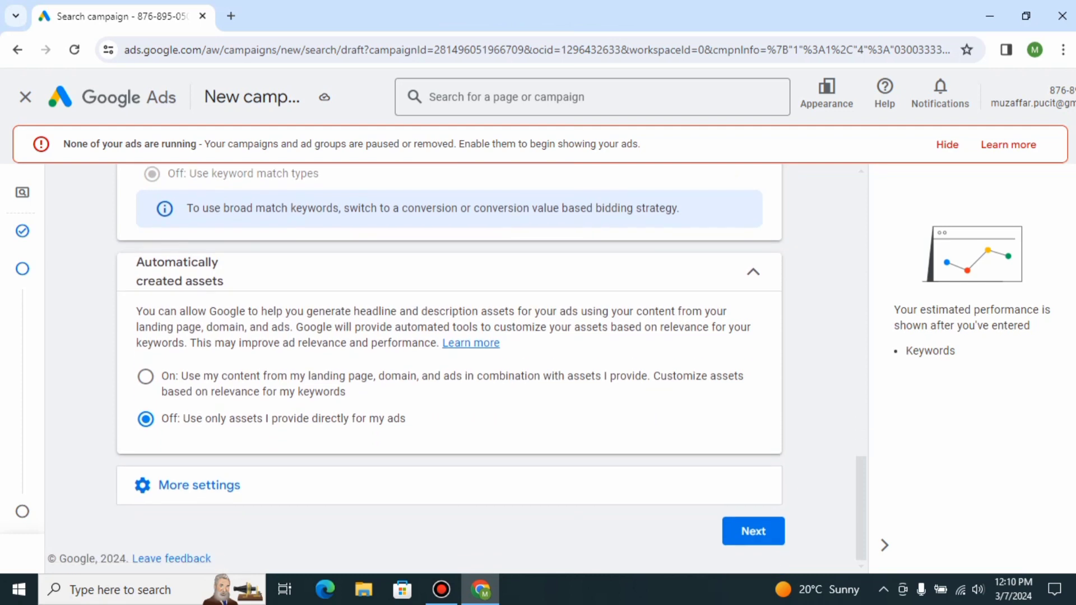
Expand More settings for the campaign and continue to the Keywords and ads step.
click(753, 532)
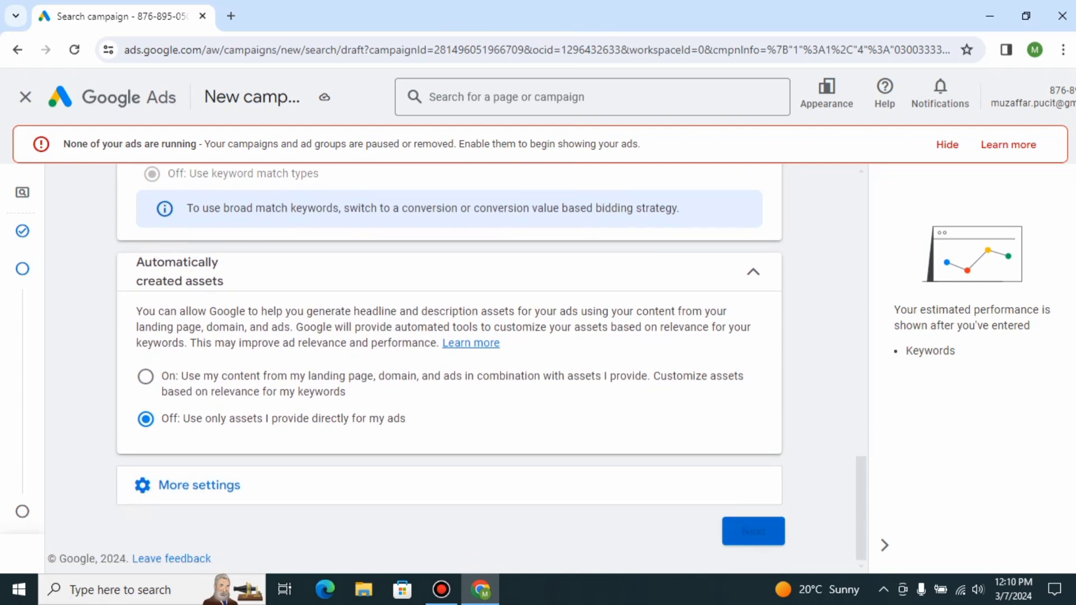
click(199, 486)
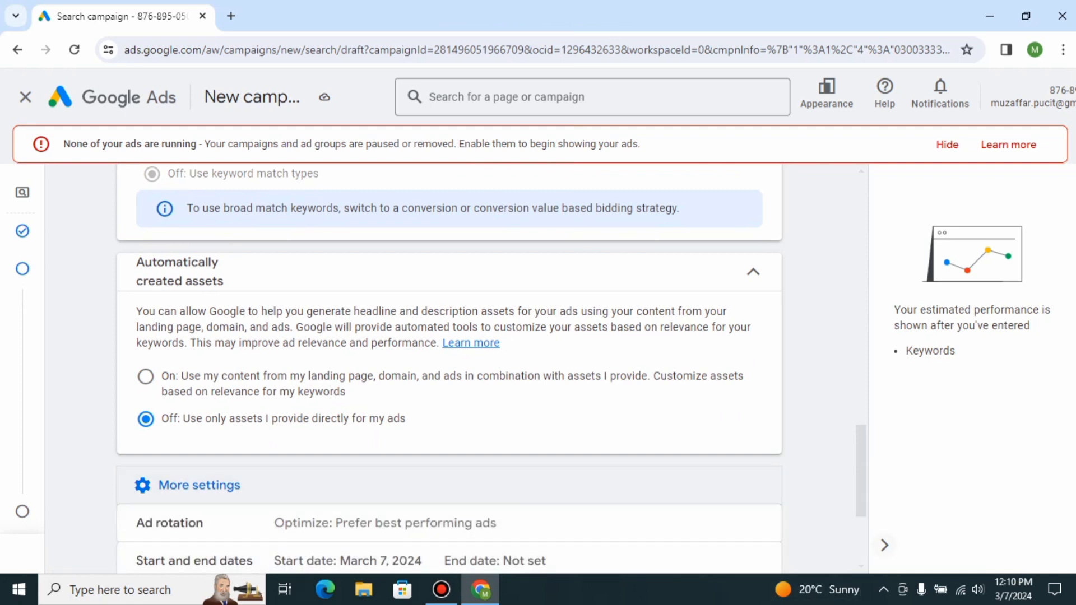
scroll(448, 365, down, 3)
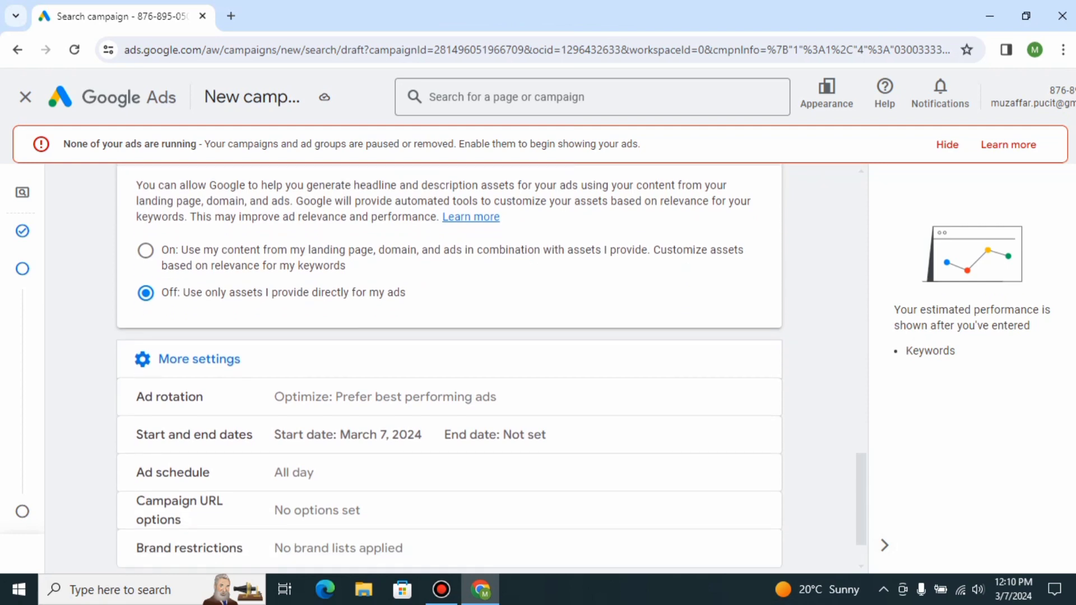
scroll(449, 364, down, 1)
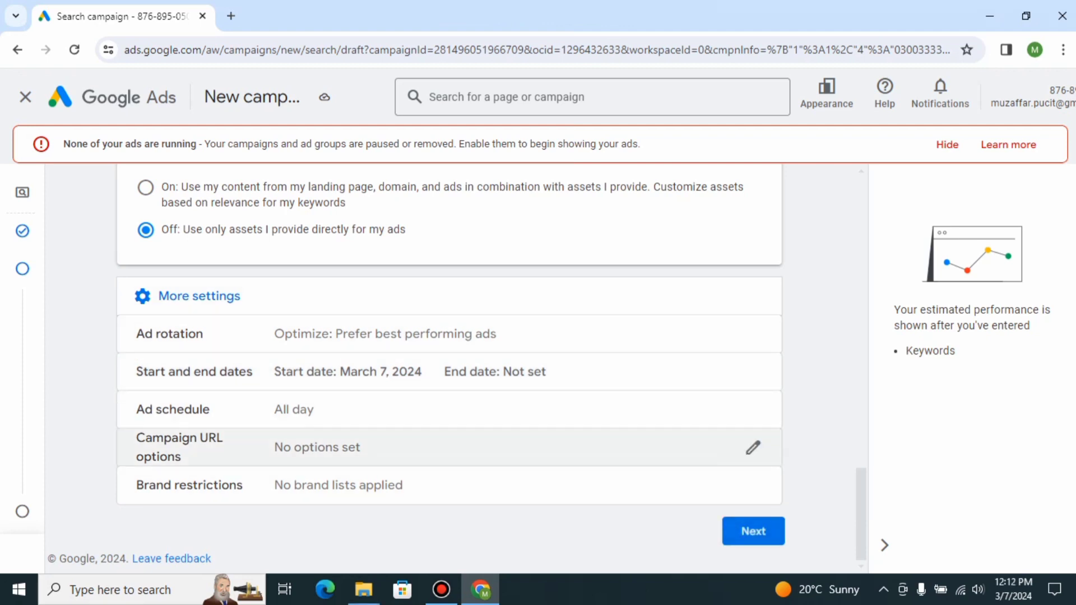
click(753, 531)
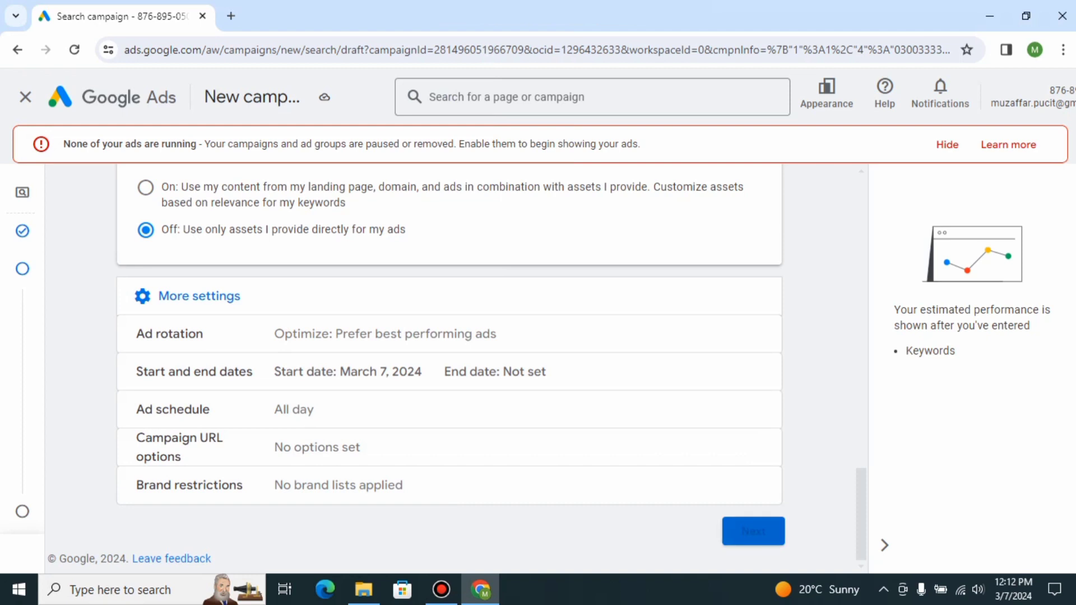
click(753, 531)
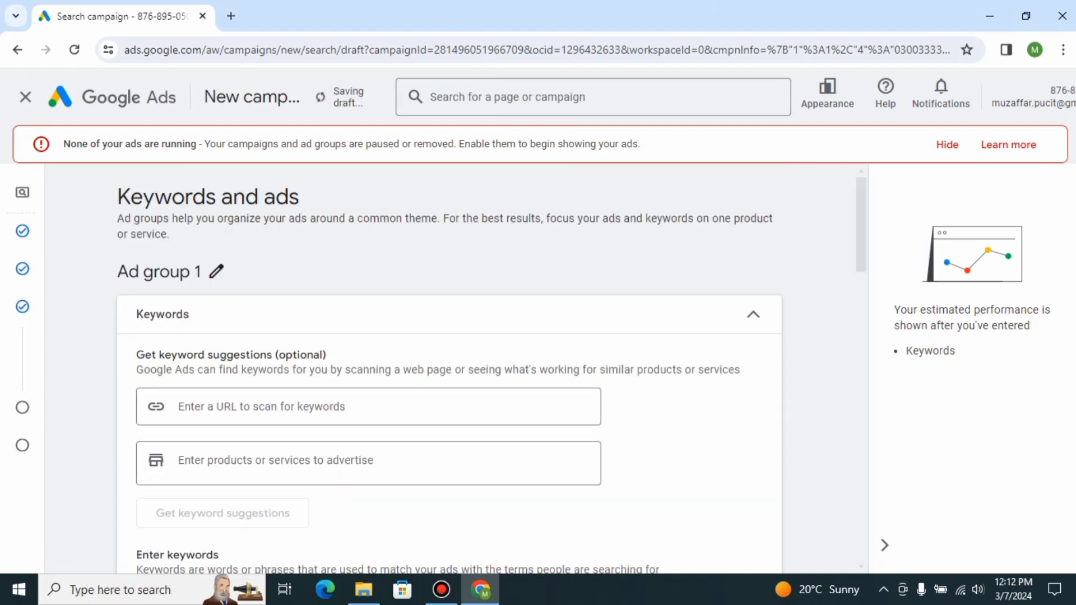
Get keyword suggestions for the product or service 'skin care'.
scroll(449, 369, down, 2)
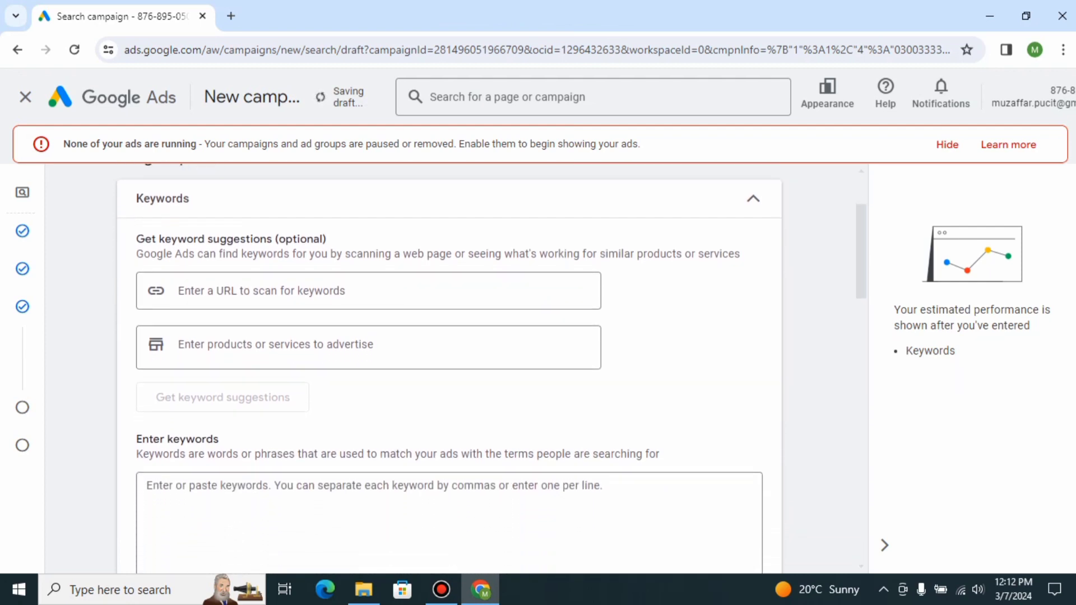
scroll(449, 369, down, 5)
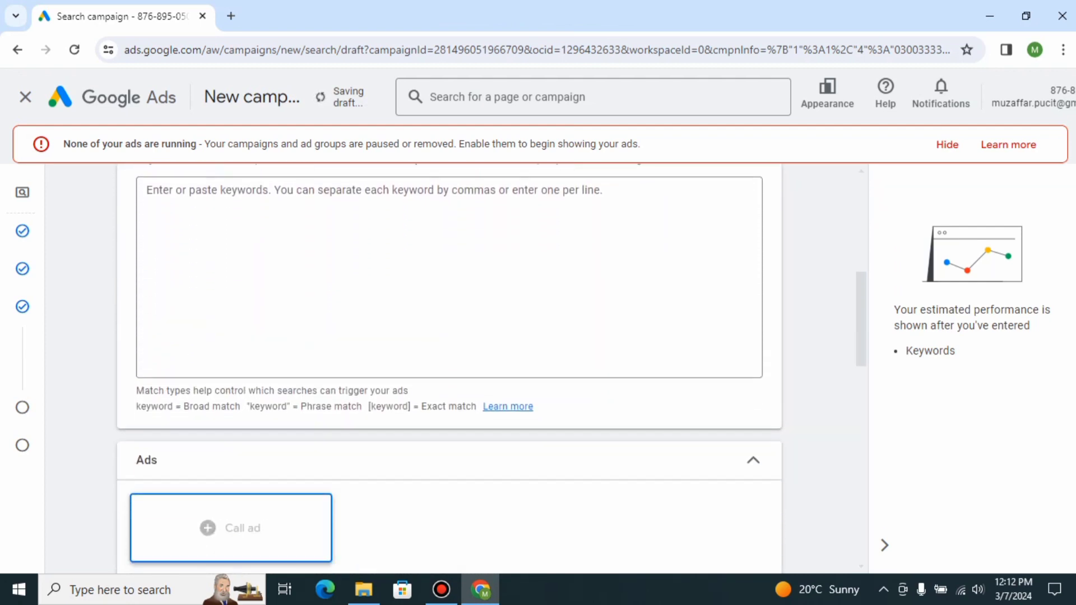
scroll(449, 368, down, 4)
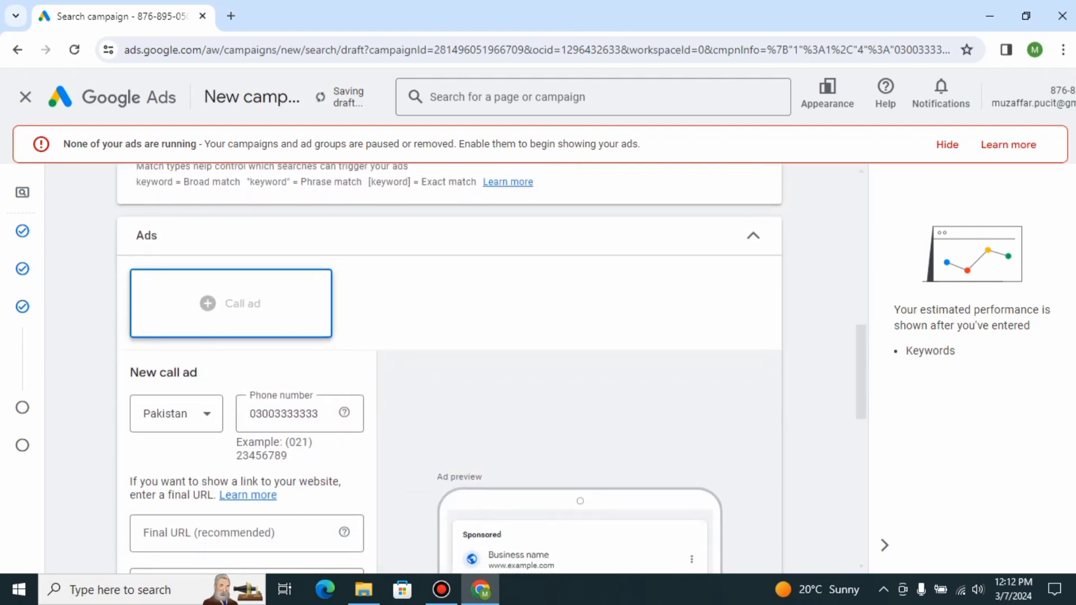
scroll(449, 368, down, 2)
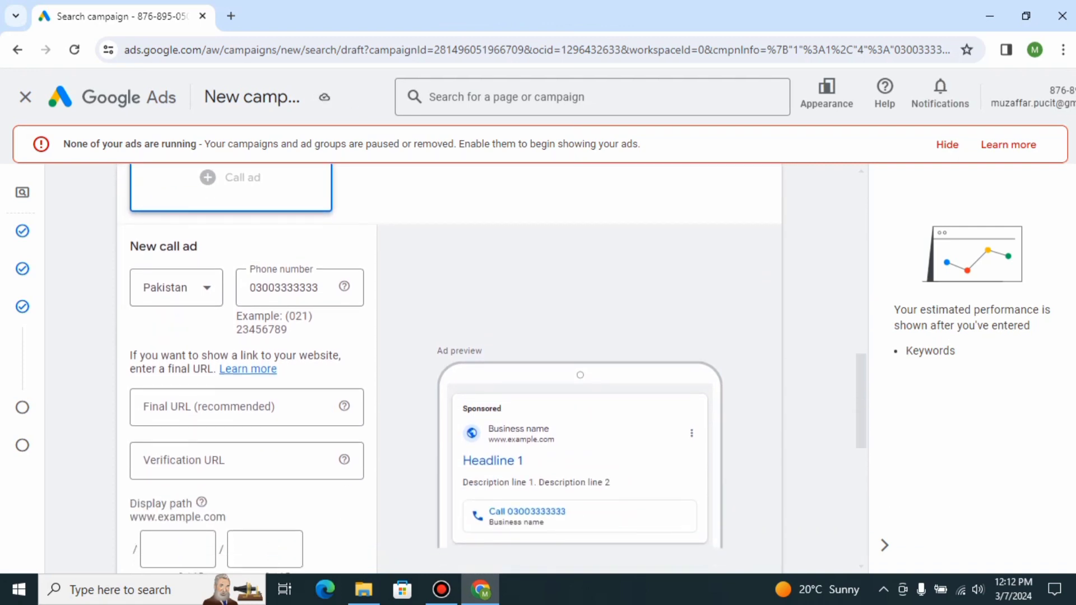
scroll(449, 368, up, 5)
scroll(449, 369, up, 8)
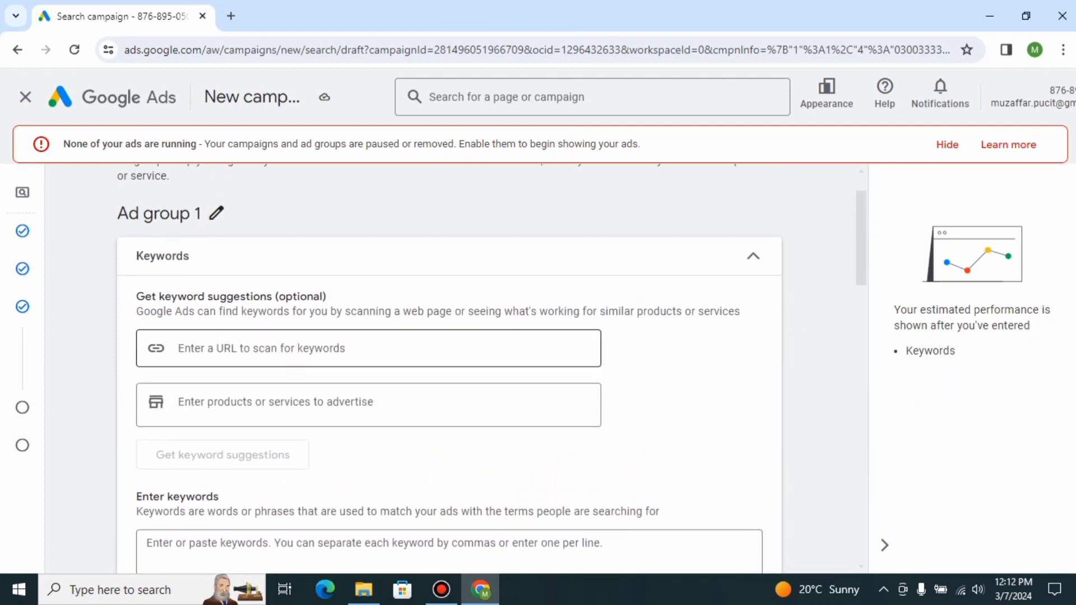
click(368, 348)
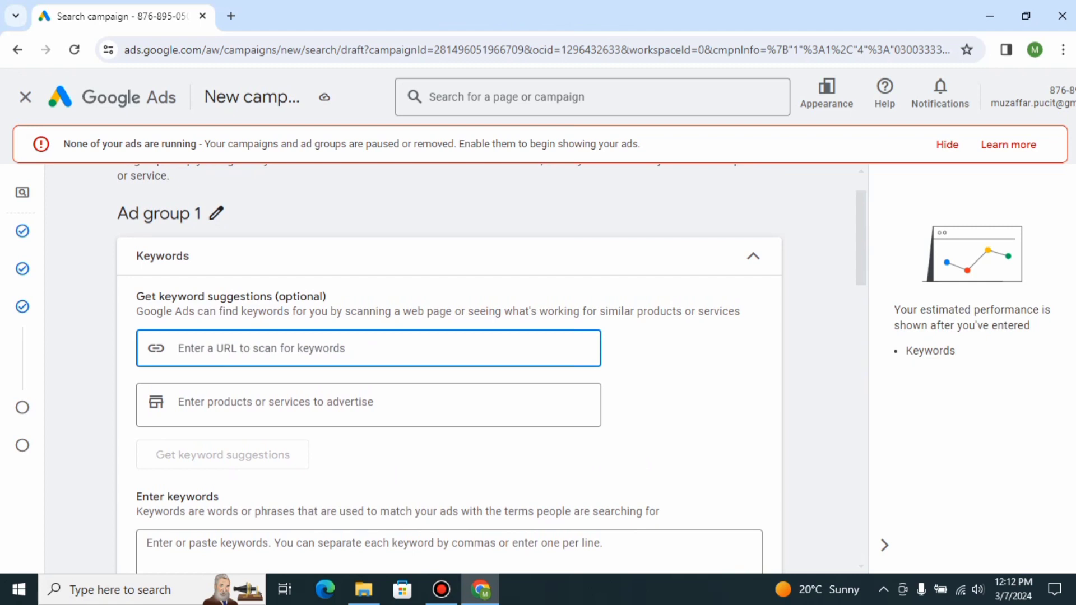
click(276, 403)
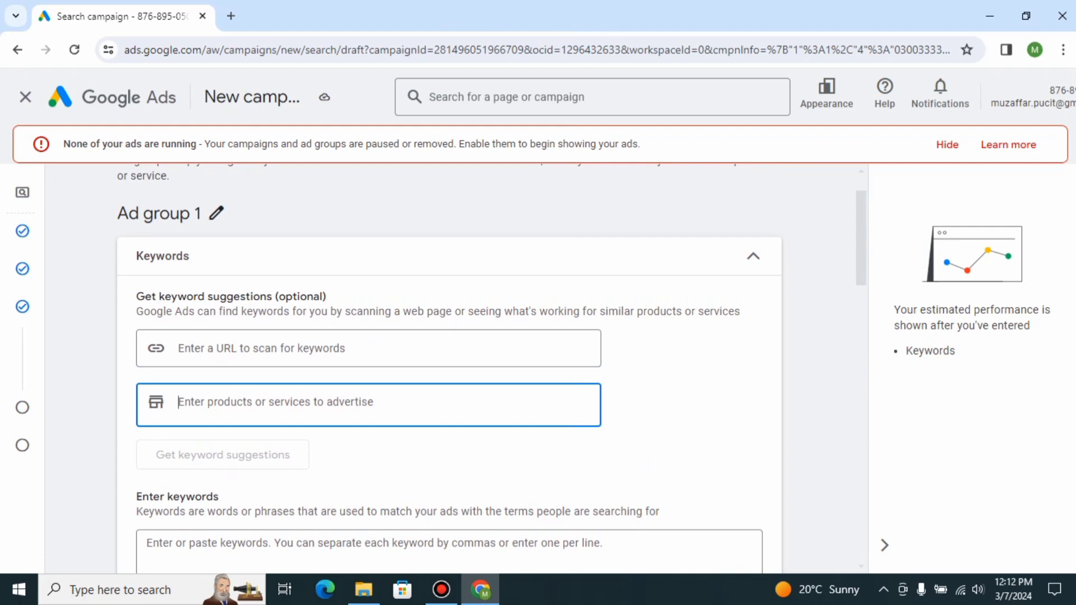
text(skin)
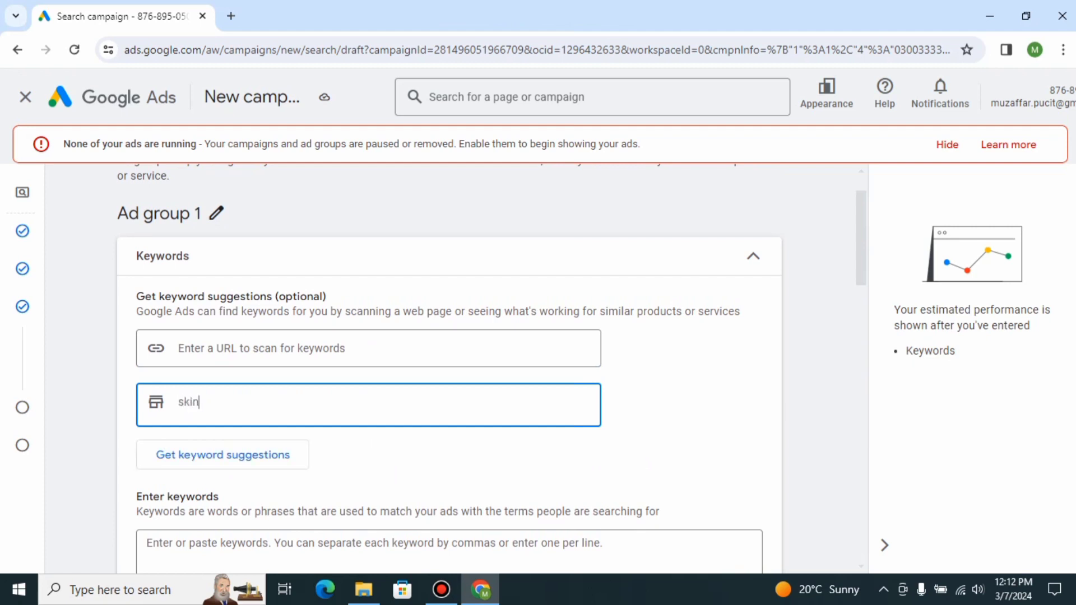
text( care)
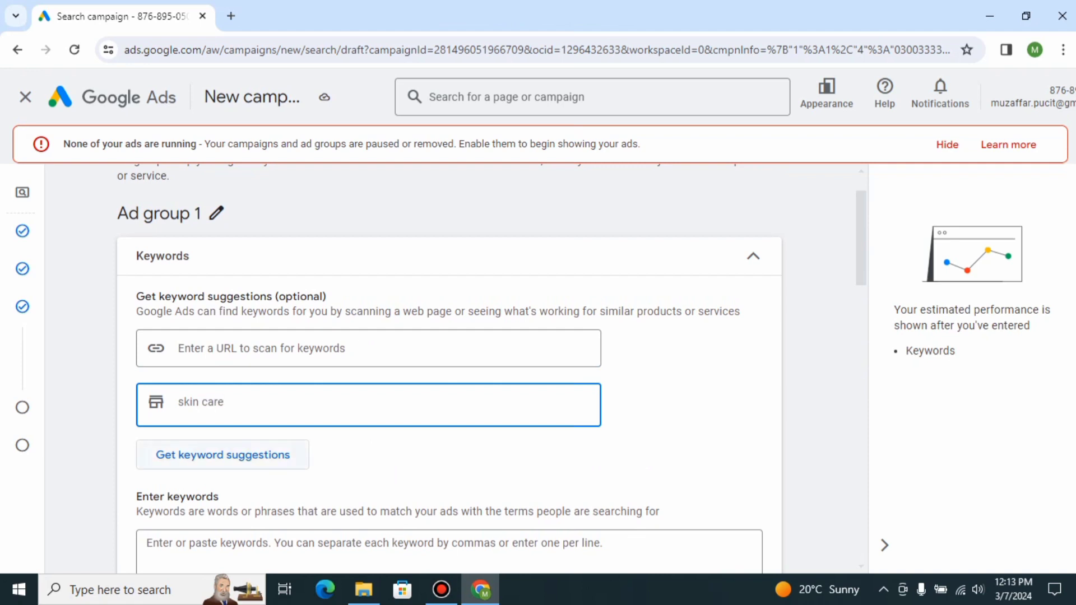
click(222, 455)
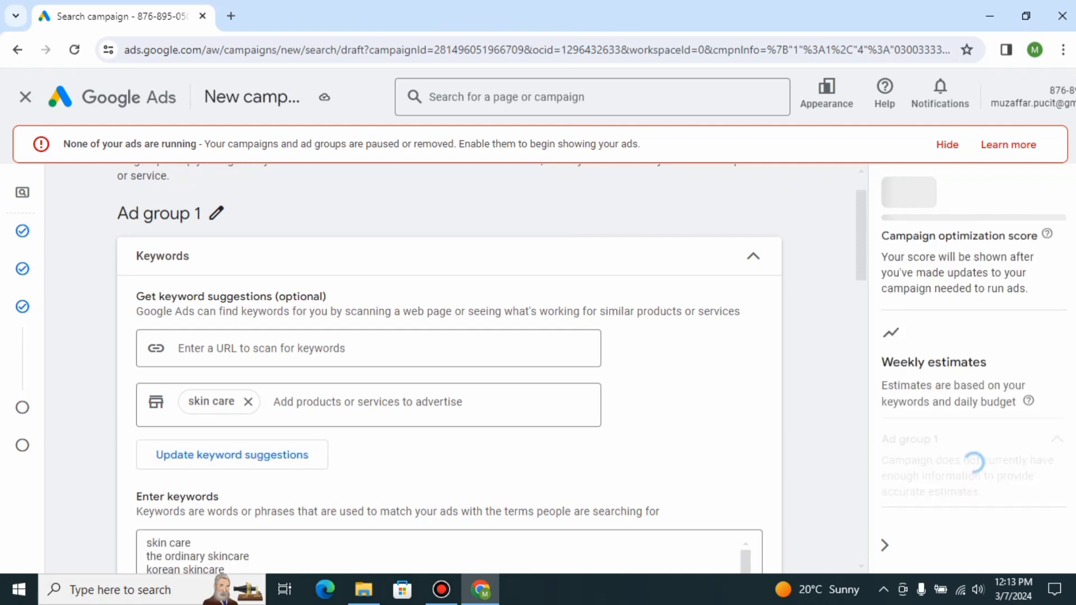
Delete the 'versed skincare' keyword from the suggested keyword list.
scroll(448, 370, down, 2)
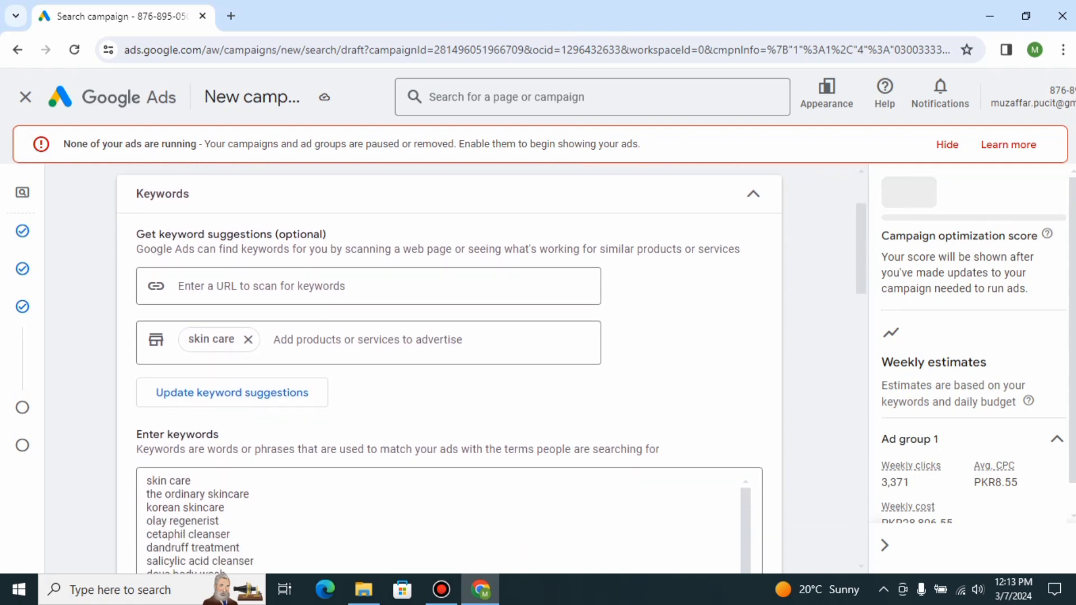
scroll(448, 370, down, 3)
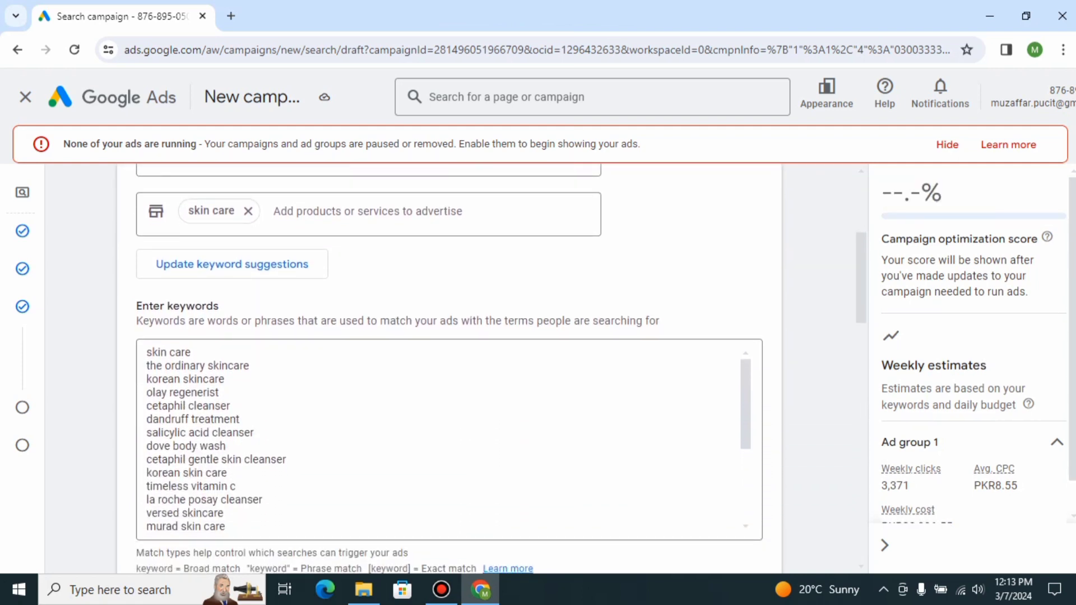
scroll(448, 369, down, 2)
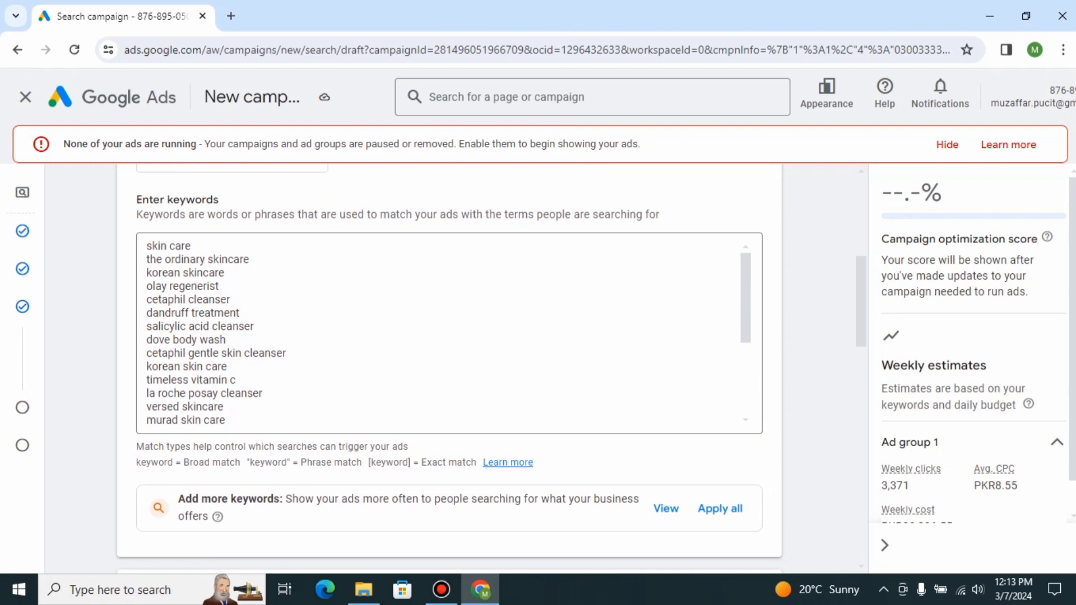
scroll(449, 370, down, 1)
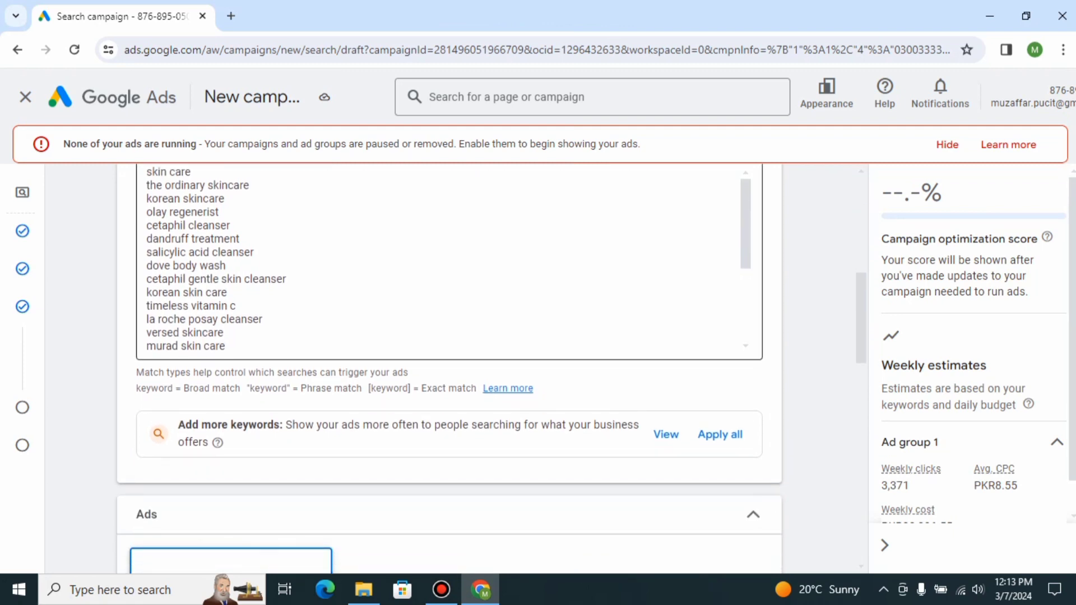
click(224, 333)
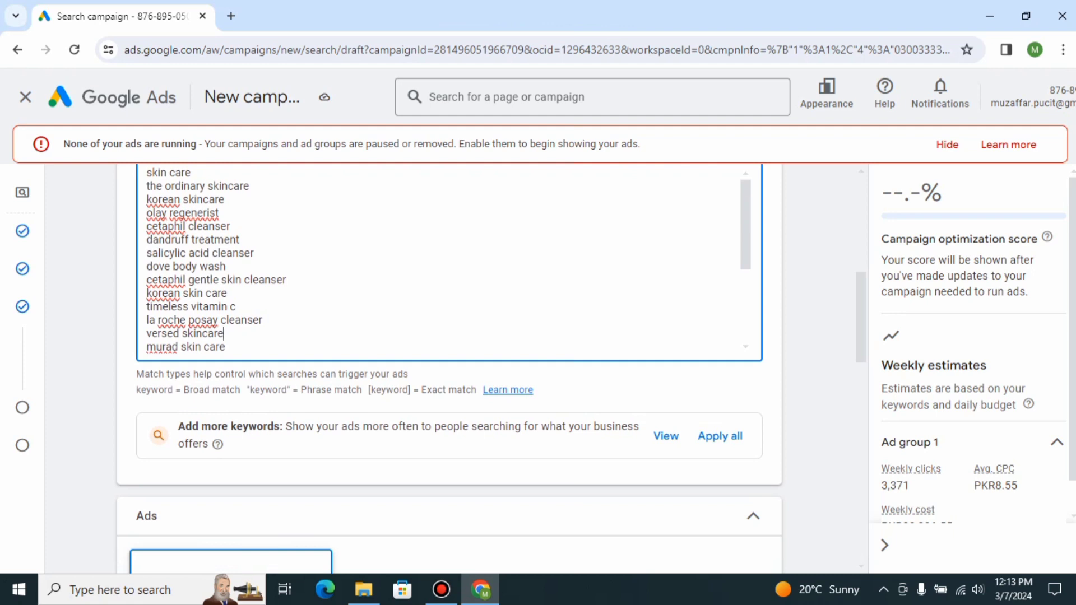
key(BackSpace)
key(BackSpace)
key(BackSpace)
key(BackSpace)
key(BackSpace)
key(BackSpace)
key(BackSpace)
key(BackSpace)
key(BackSpace)
key(BackSpace)
key(BackSpace)
key(BackSpace)
key(BackSpace)
key(BackSpace)
key(BackSpace)
key(BackSpace)
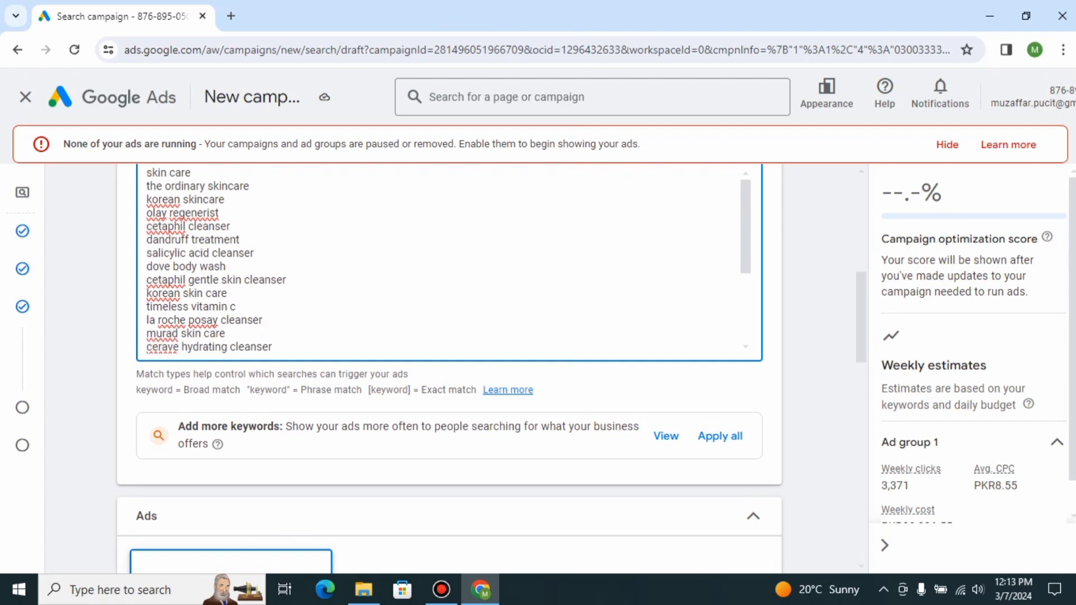
click(818, 358)
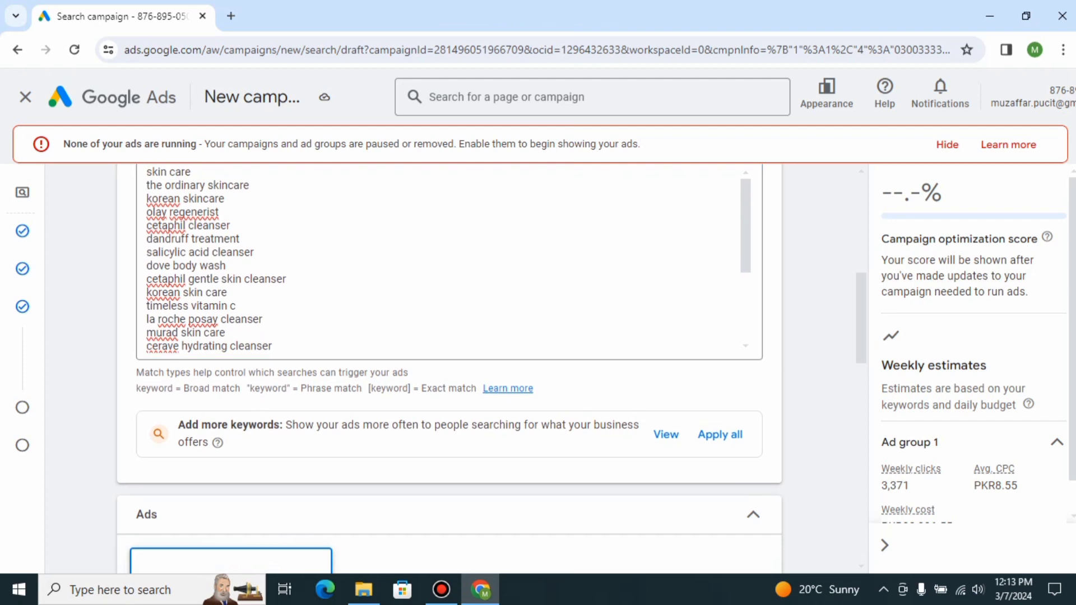
Set the call ad's final URL to abc.com.
scroll(818, 359, down, 1)
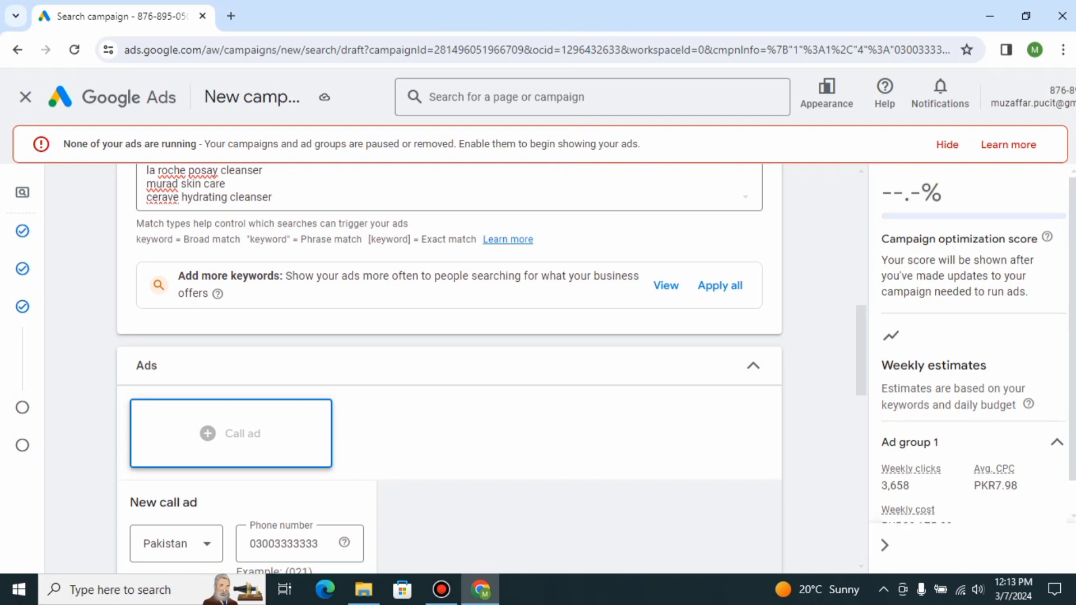
scroll(448, 370, down, 3)
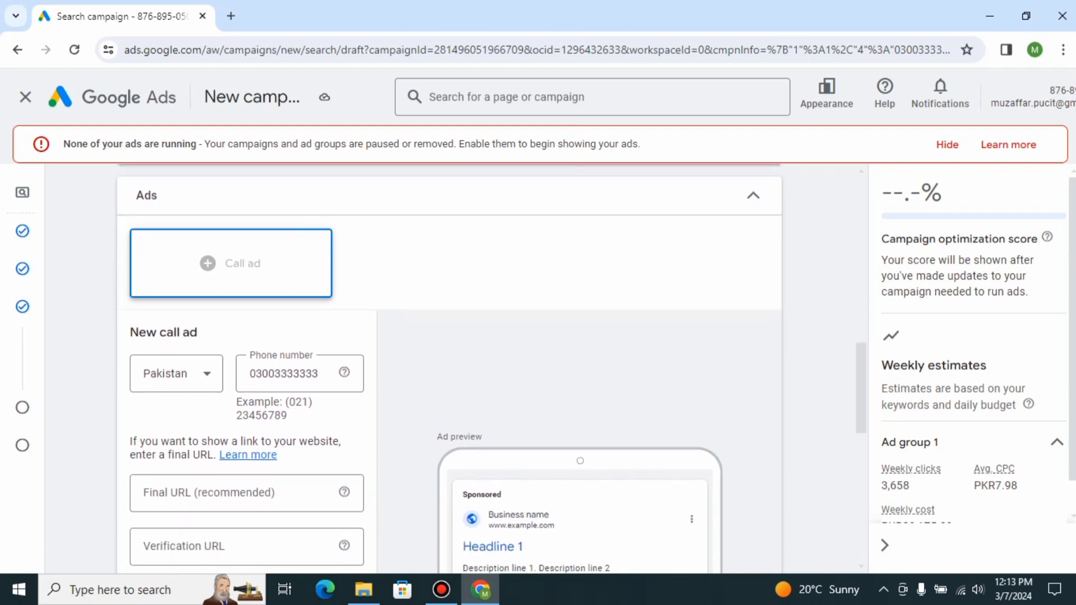
scroll(449, 369, down, 2)
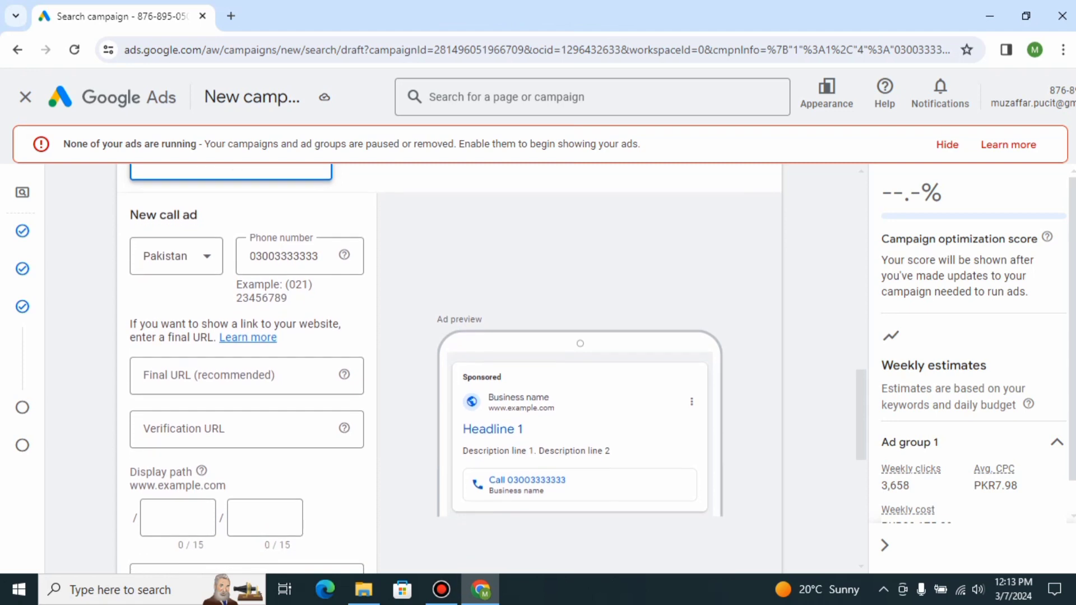
click(235, 376)
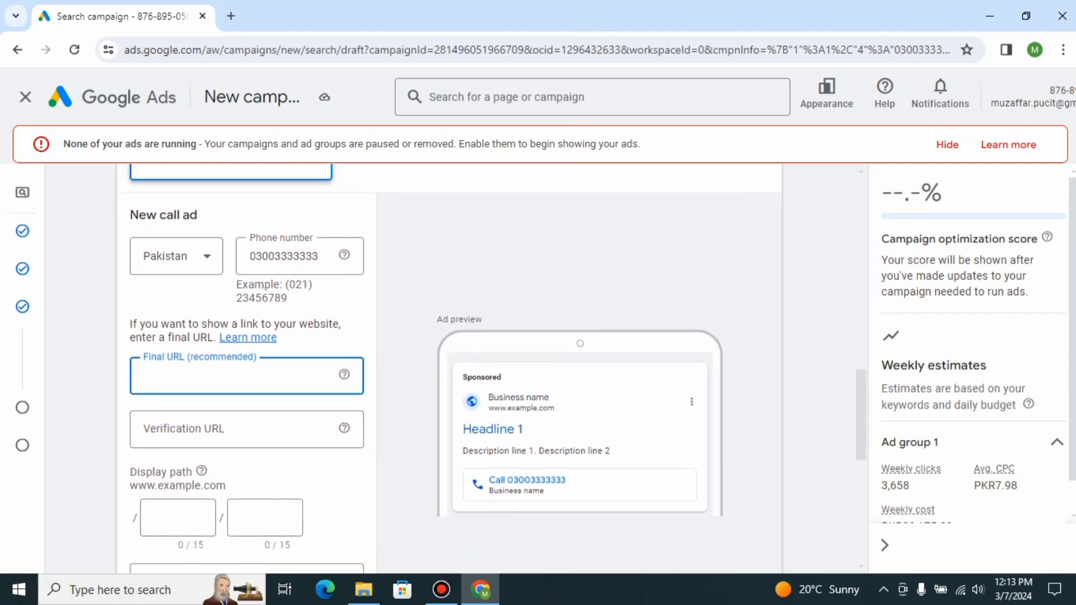
text(abc.com)
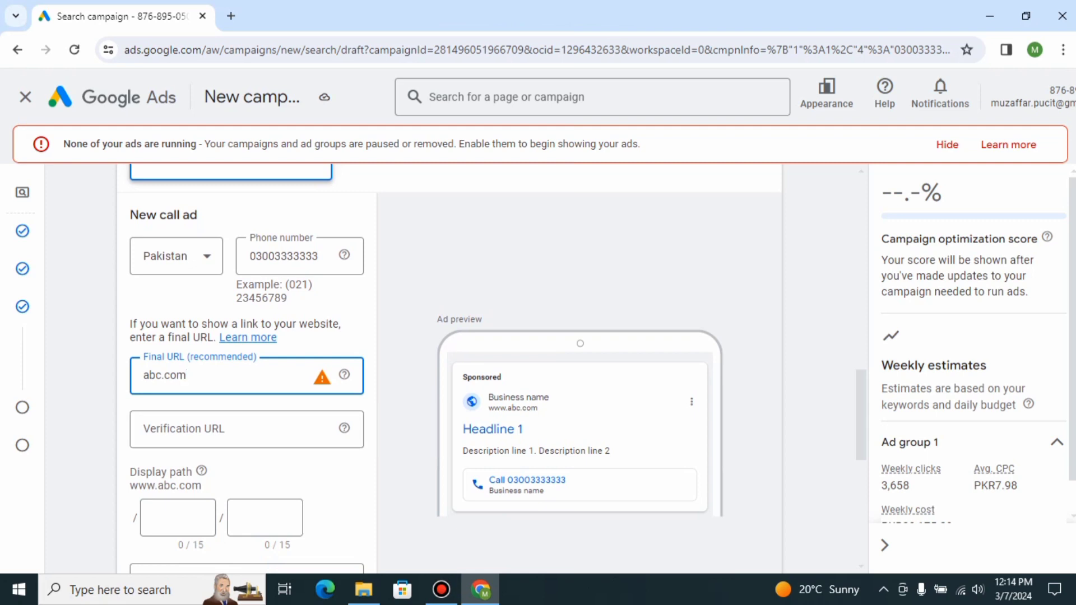
click(178, 518)
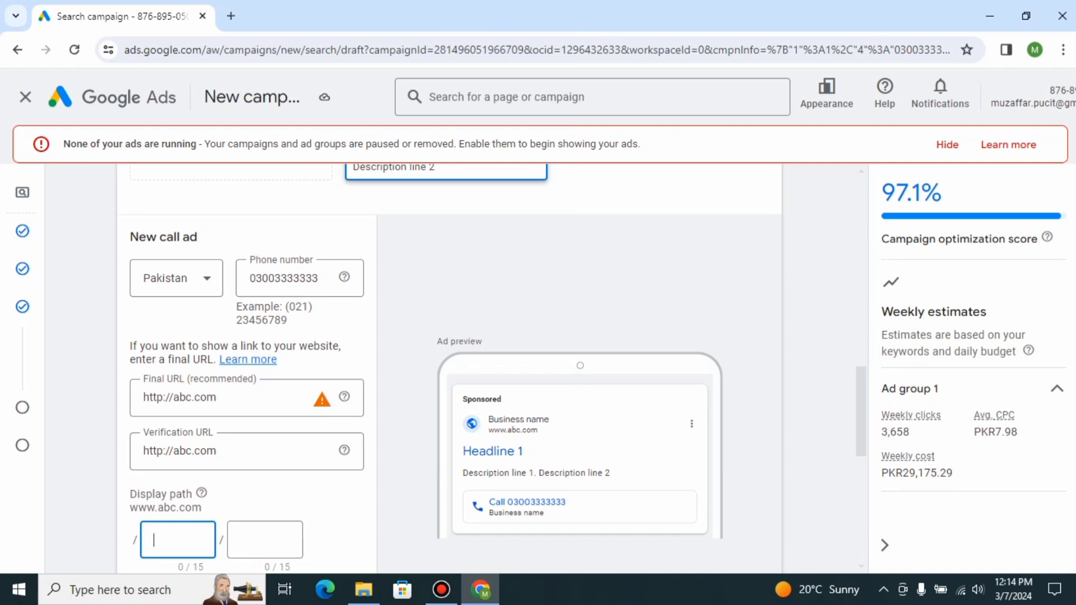
scroll(246, 392, down, 3)
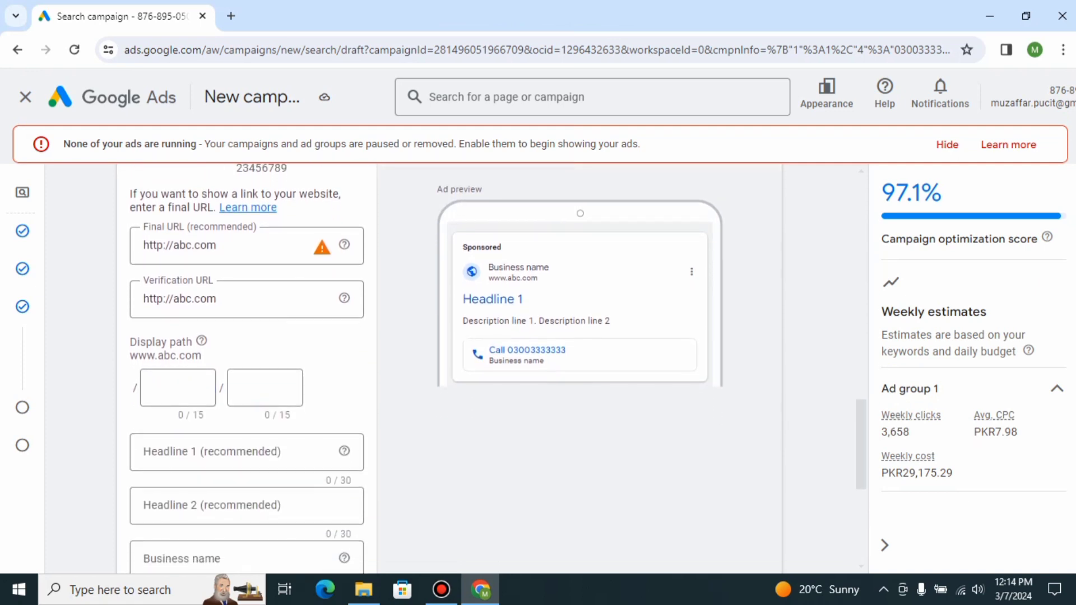
Set the ad's display path to skin / service.
click(178, 388)
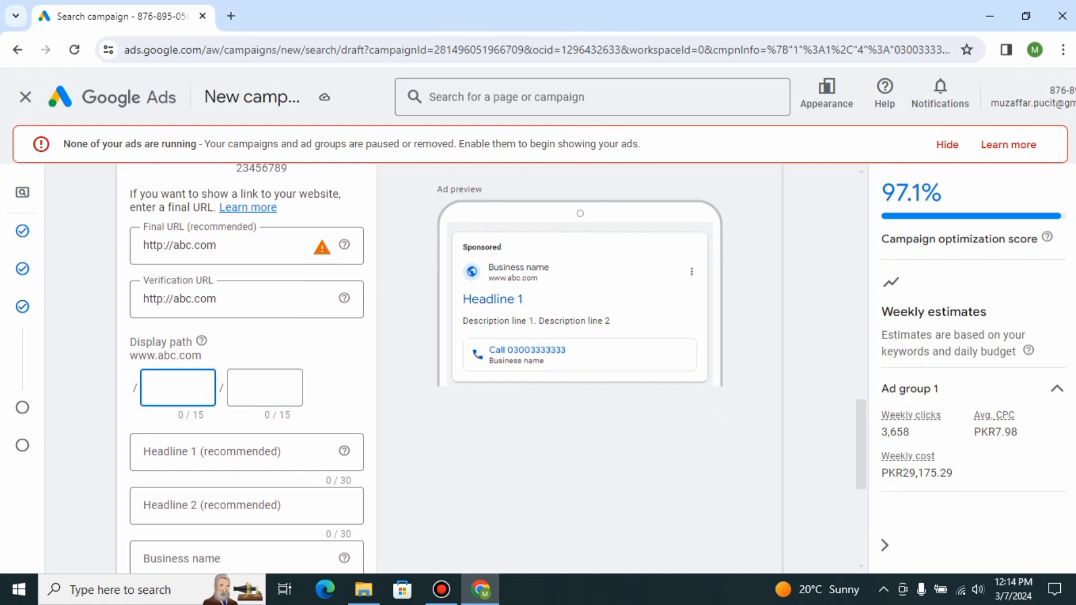
text(skin)
key(Tab)
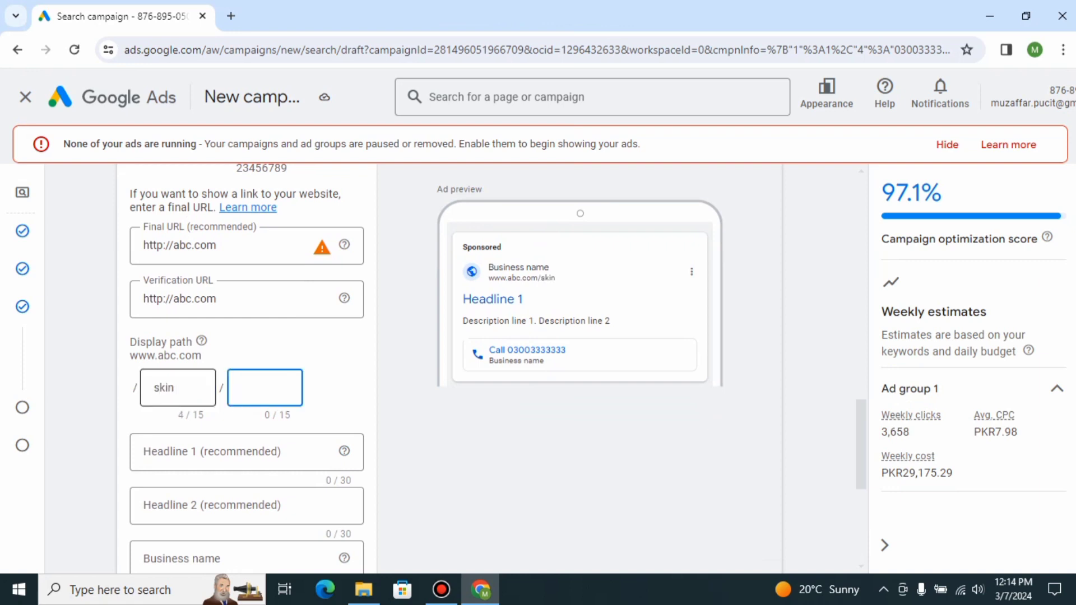
text(service)
click(340, 393)
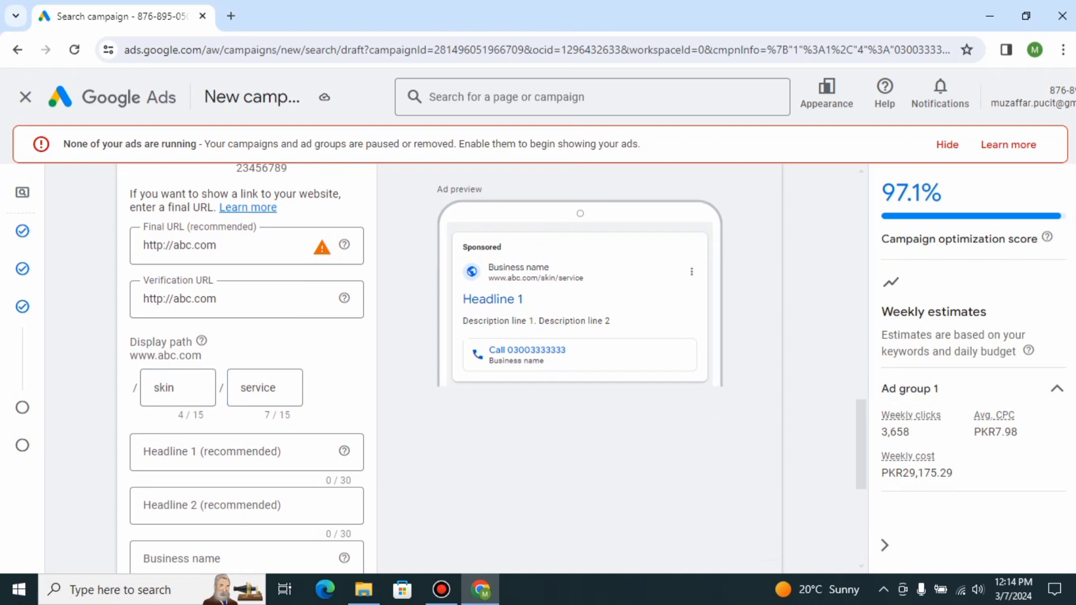
Enter 'Skin products services' as Headline 1 of the call ad.
scroll(414, 369, down, 2)
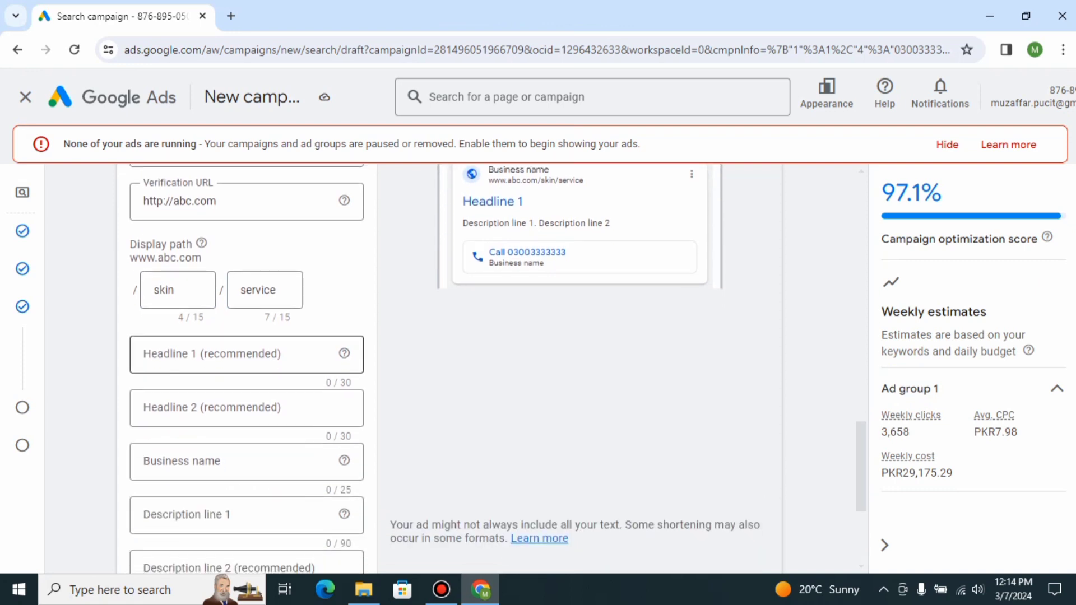
click(247, 354)
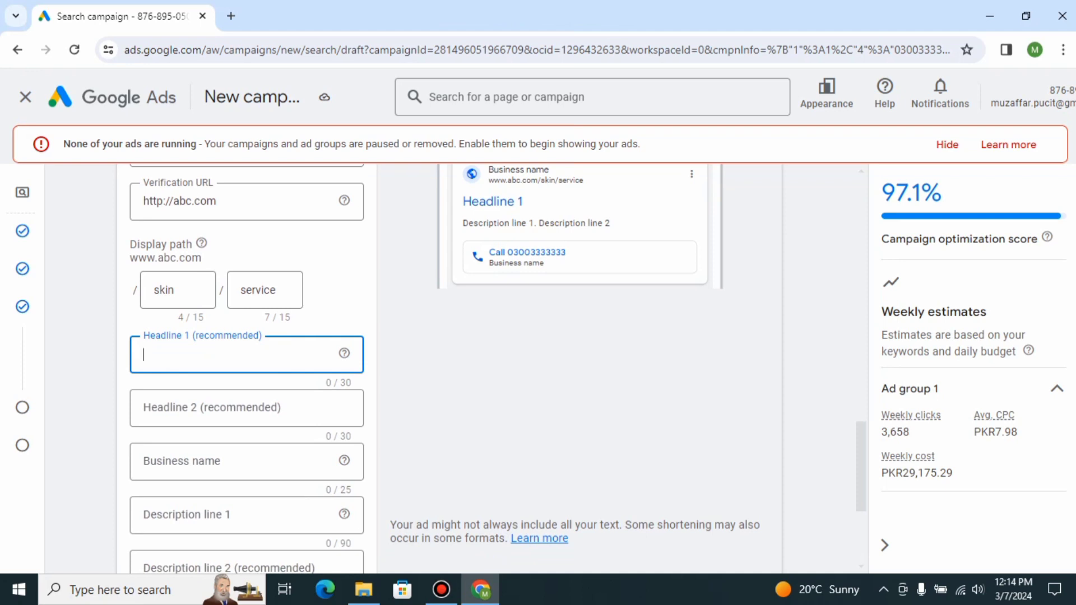
text(Skin pro)
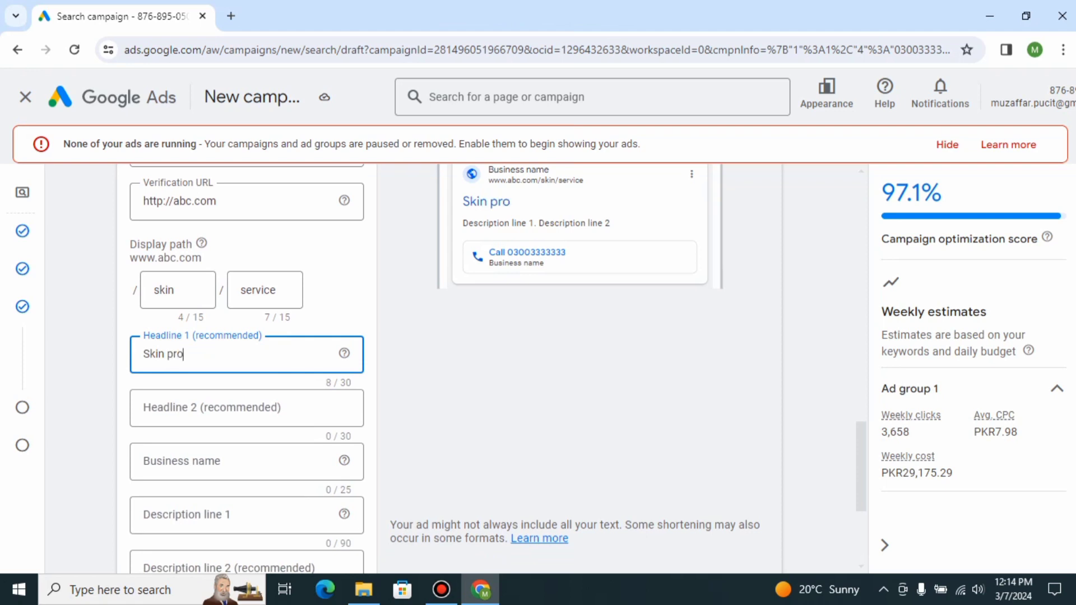
text(ducts s)
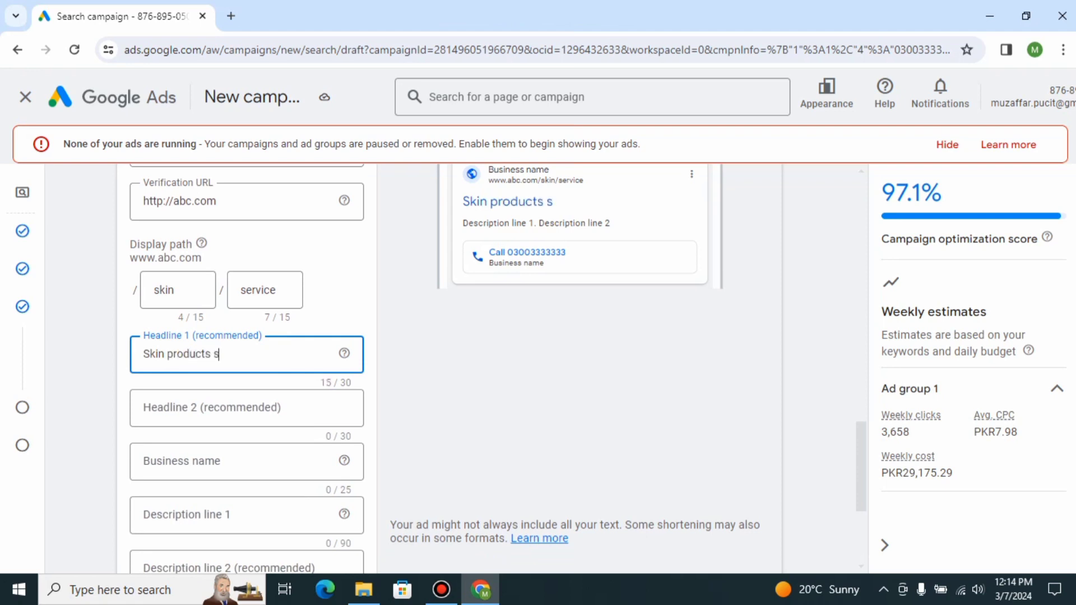
text(ervices)
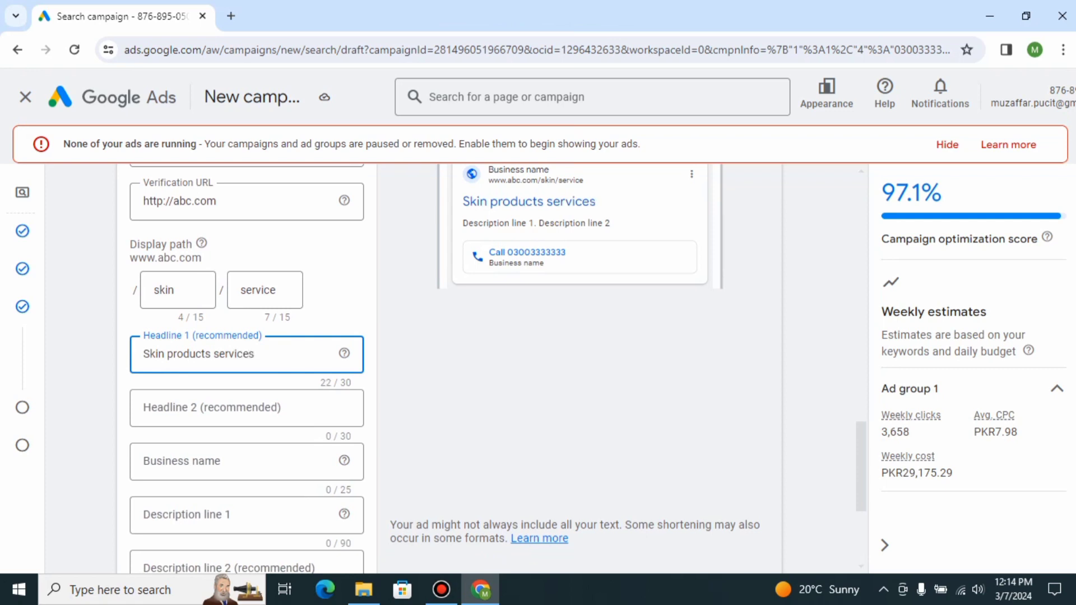
click(579, 403)
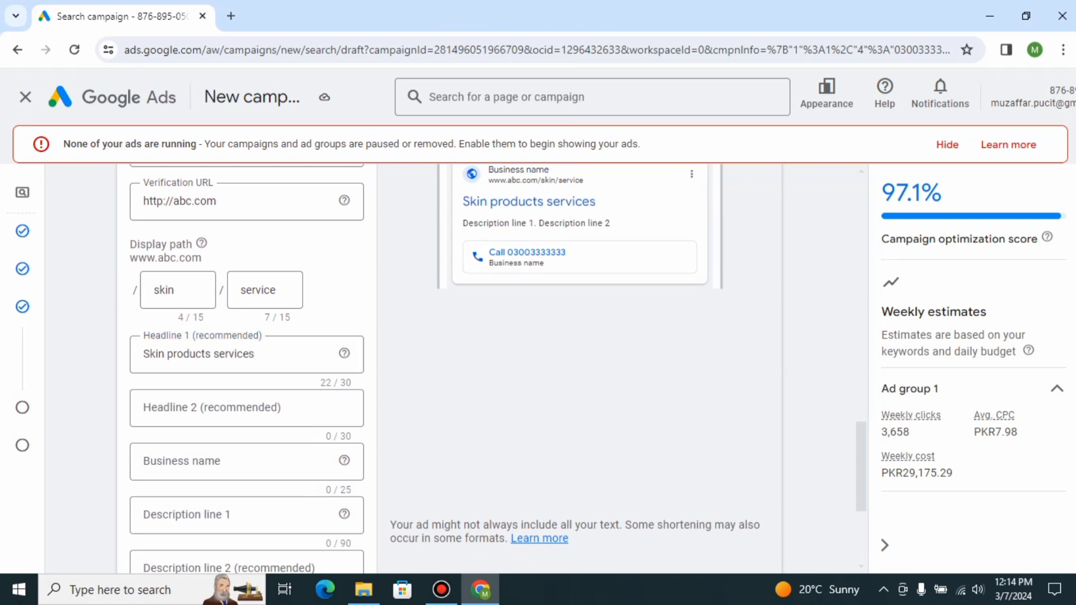
Enter 'Best skin care products' as Headline 2.
scroll(579, 404, up, 1)
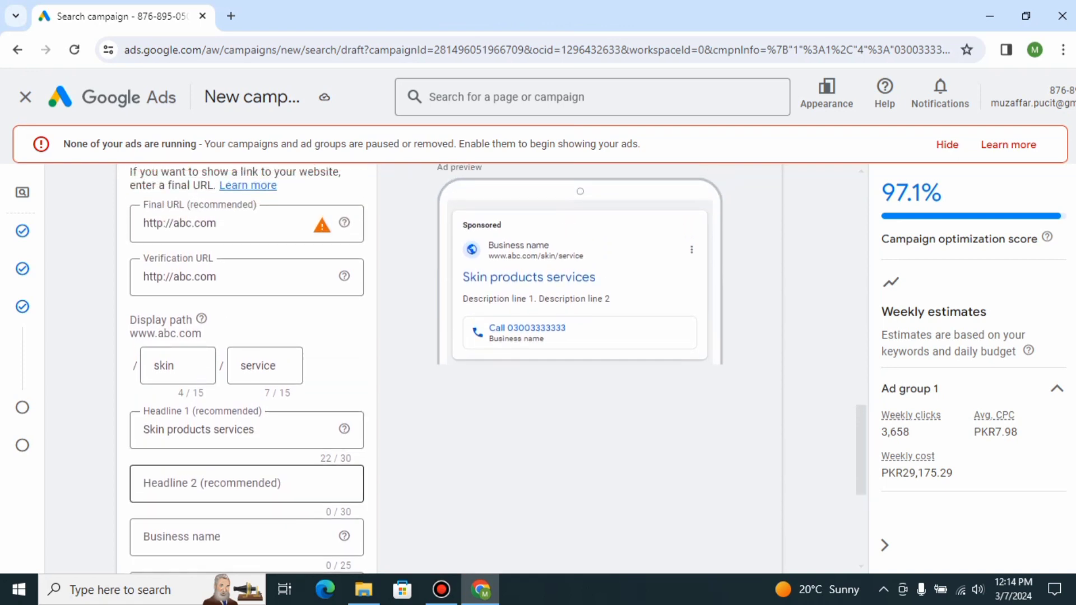
click(240, 484)
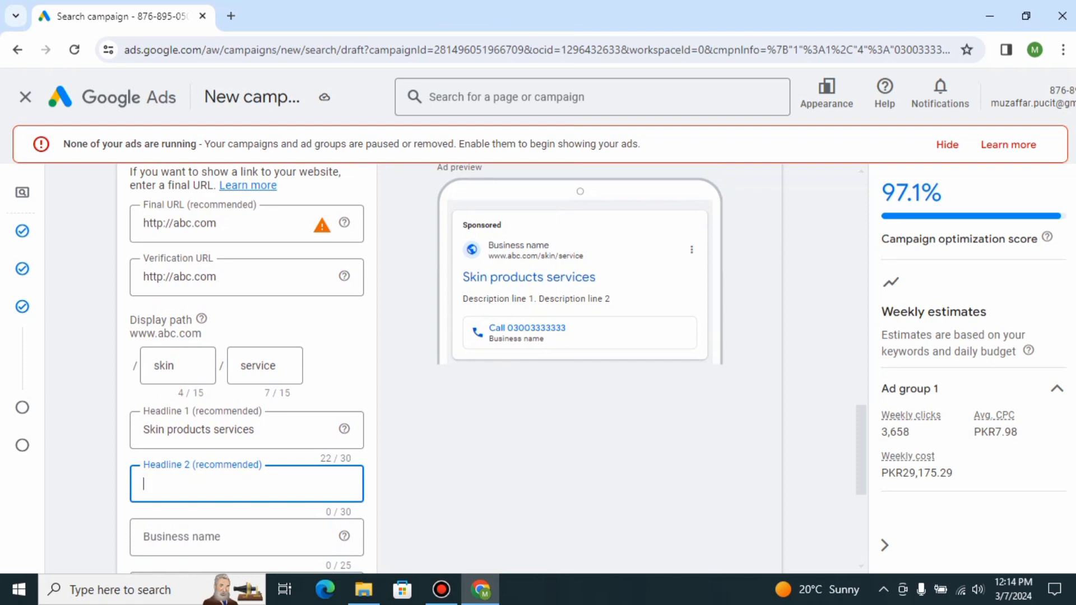
click(482, 448)
scroll(482, 448, down, 2)
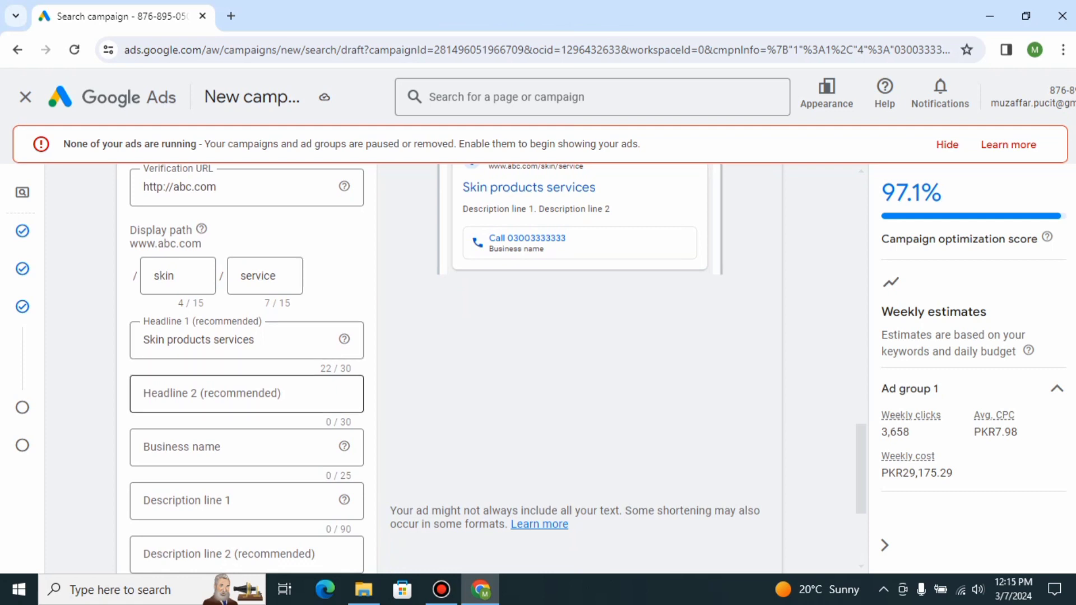
click(239, 394)
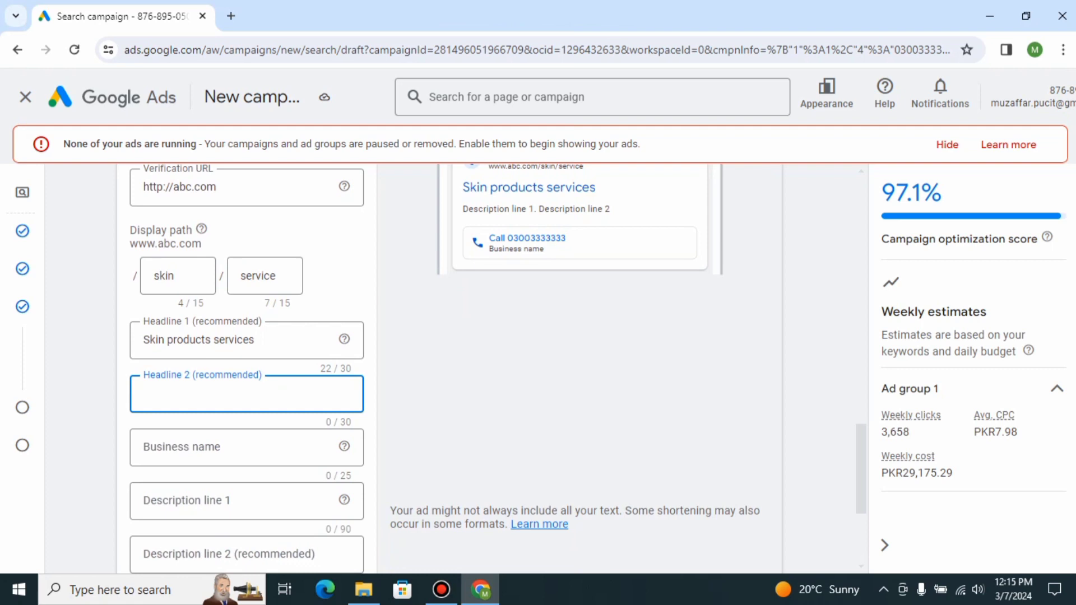
text(Best skin care products)
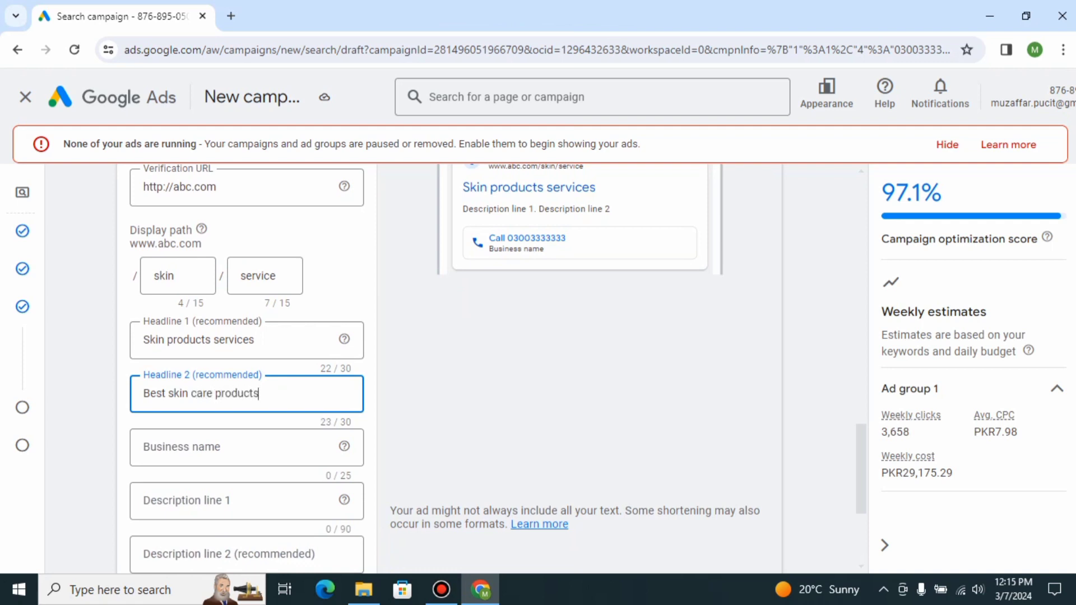
Set the ad's business name to ABC.
click(213, 447)
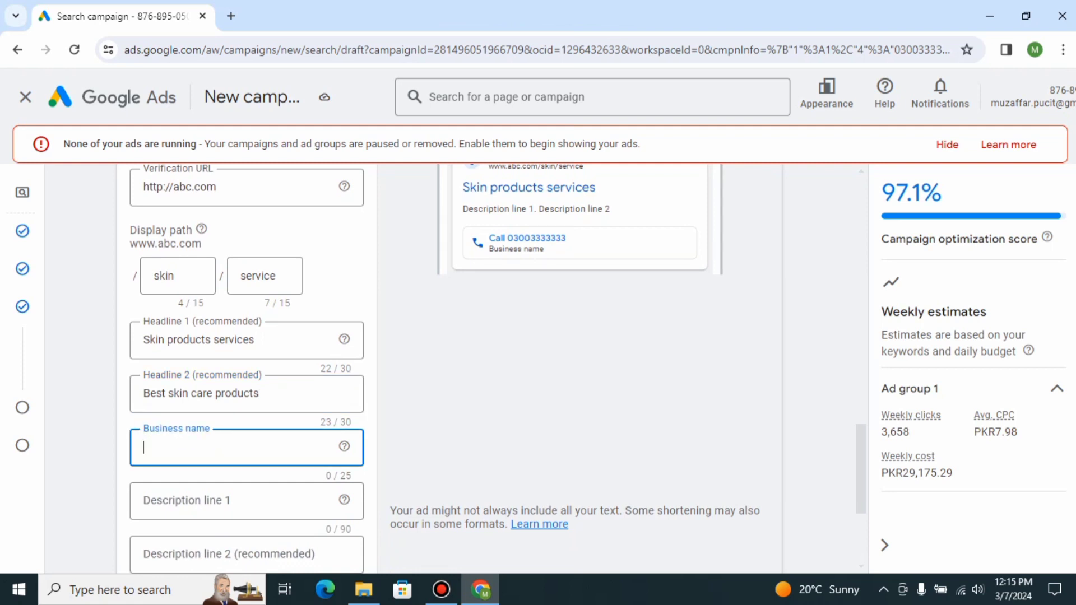
text(ABC)
key(Tab)
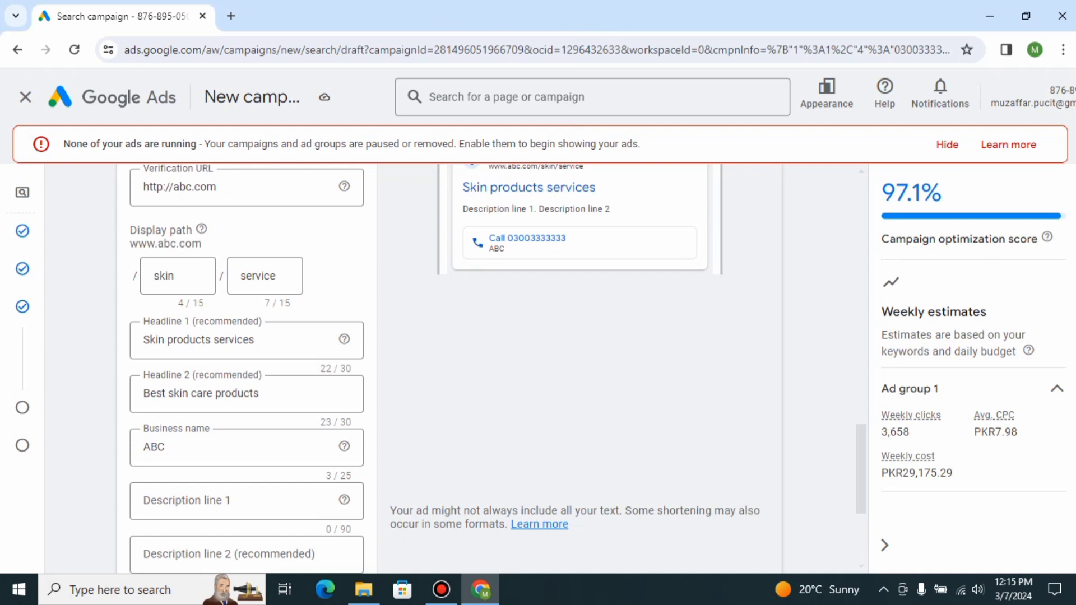
Enter 'We deals skin care items in across pakistan.' as Description line 1.
scroll(498, 369, up, 2)
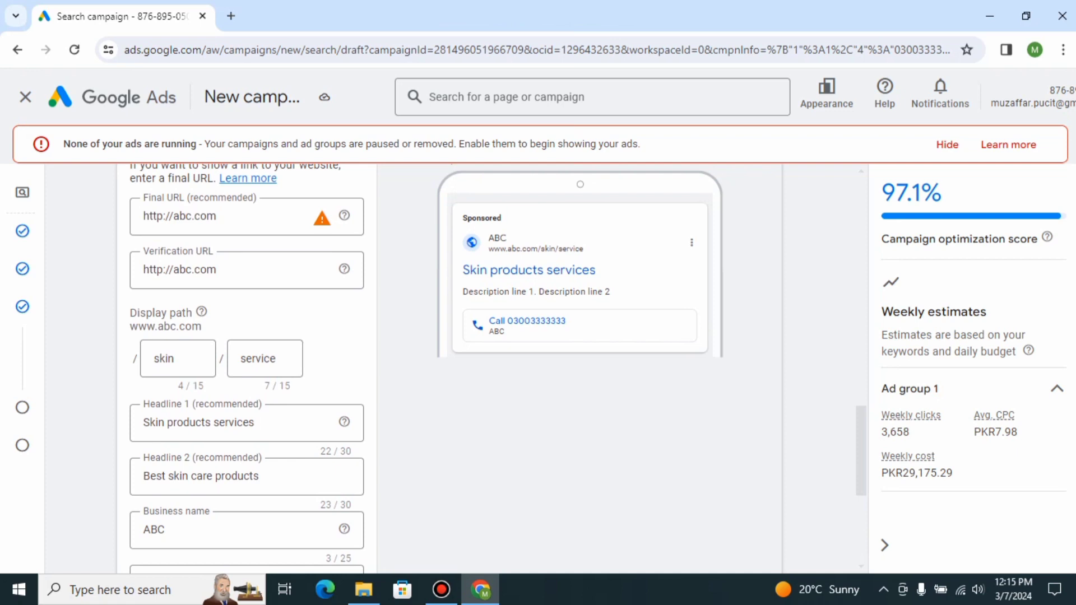
scroll(498, 369, down, 2)
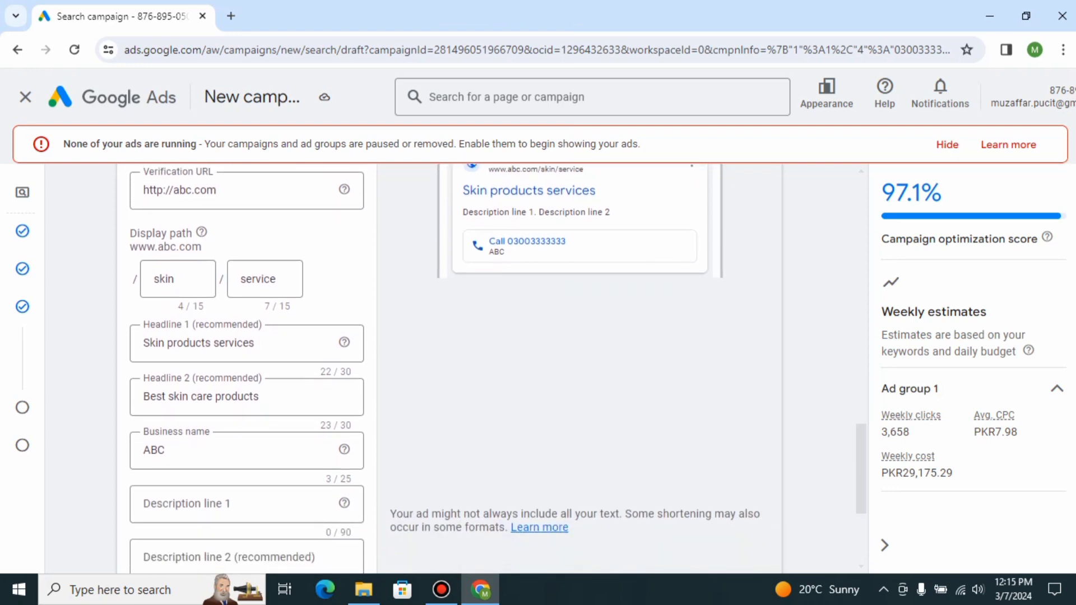
scroll(497, 369, down, 1)
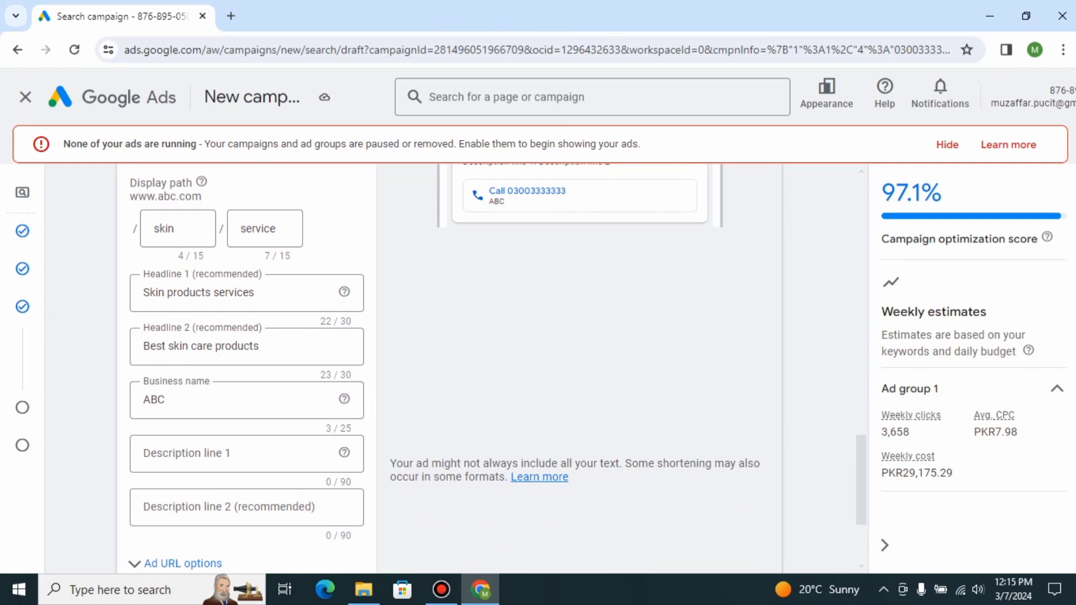
click(224, 453)
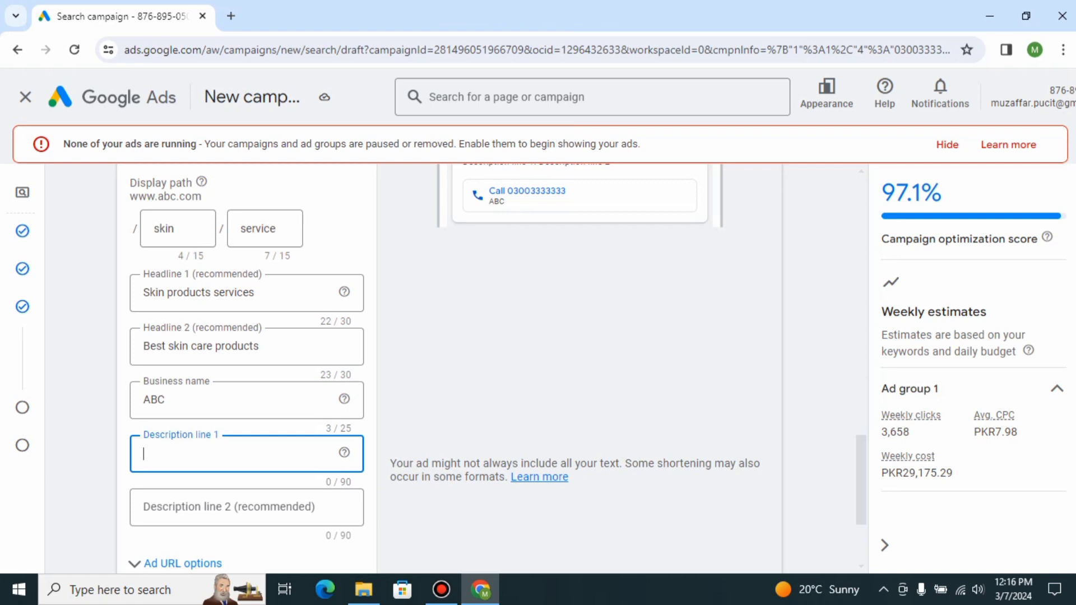
click(497, 449)
scroll(497, 449, down, 2)
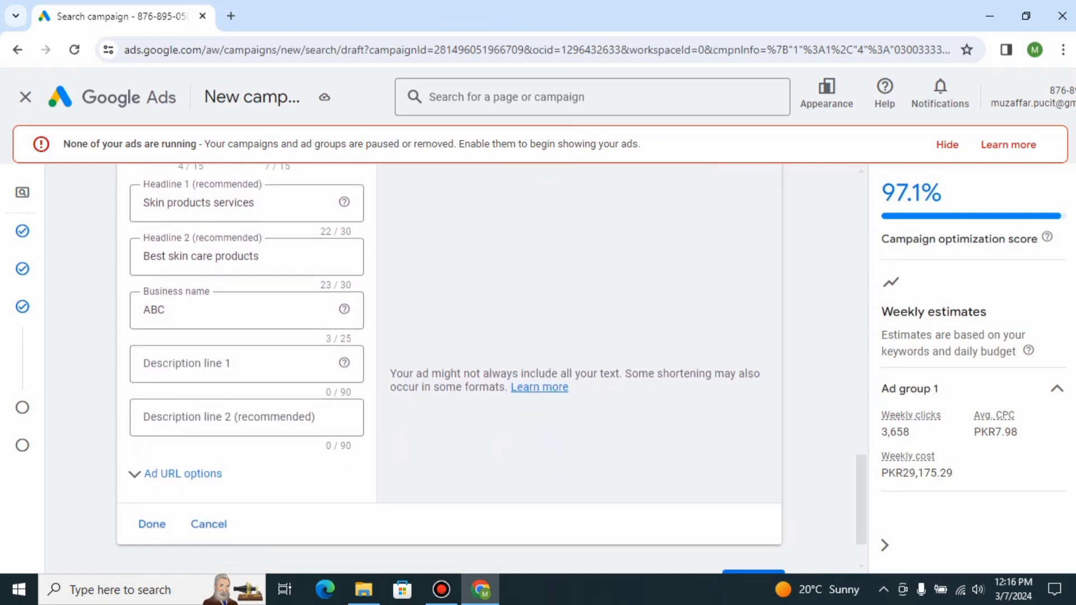
click(241, 364)
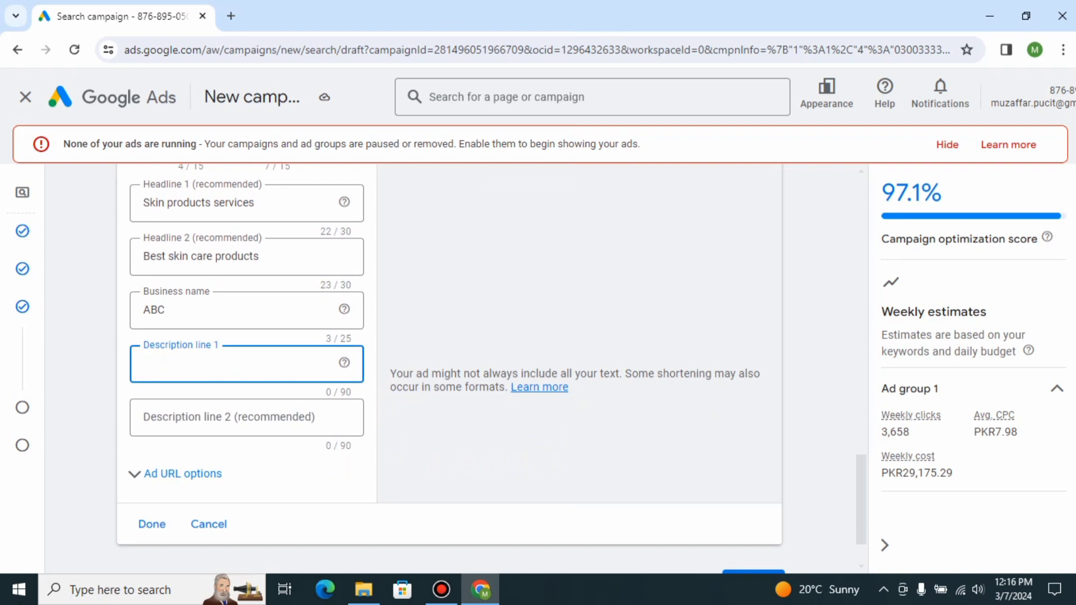
text(We deals skin care ite)
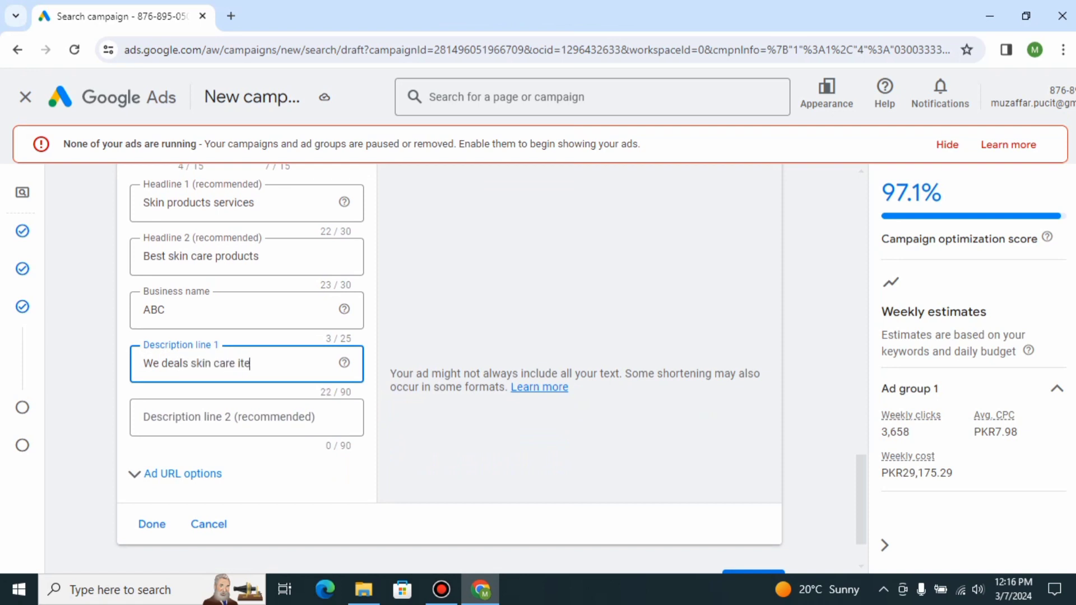
text(ms in across pakistan.)
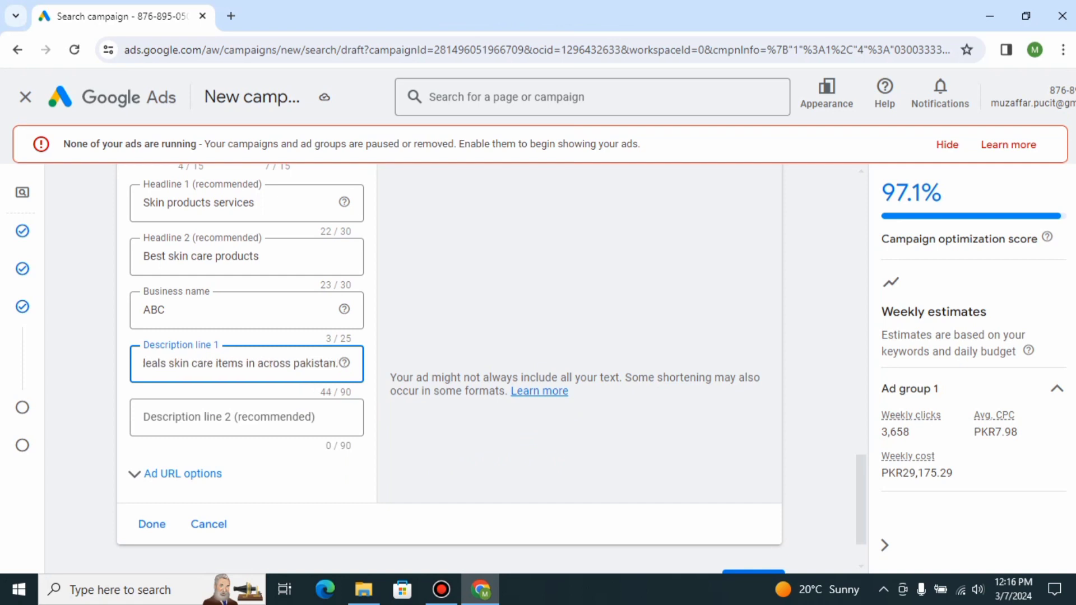
Enter 'You provide best services and best ingardients.' as Description line 2 and finish the call ad.
click(246, 418)
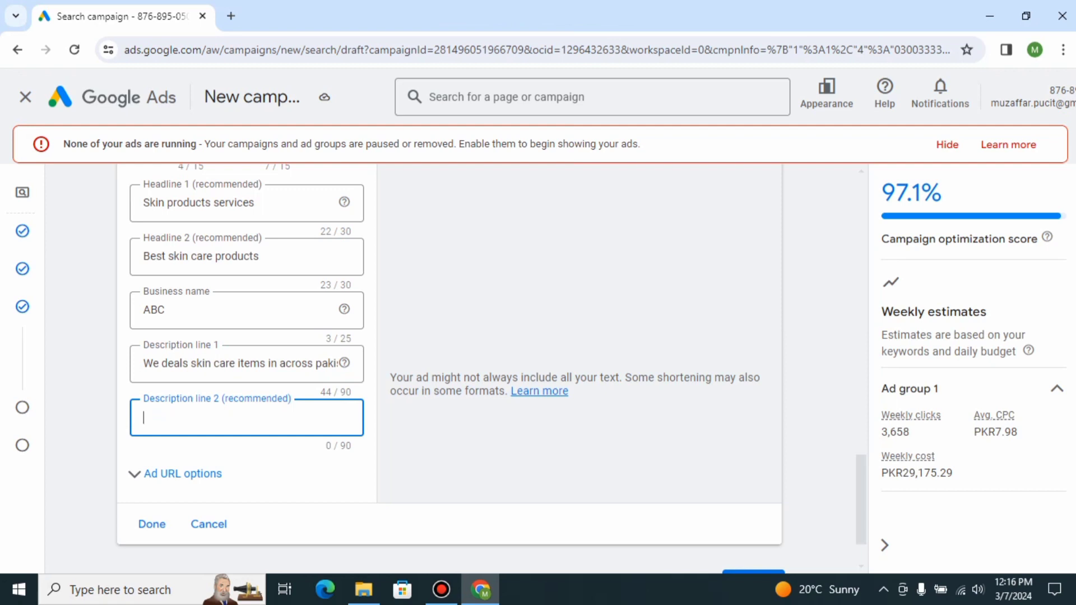
text(Y)
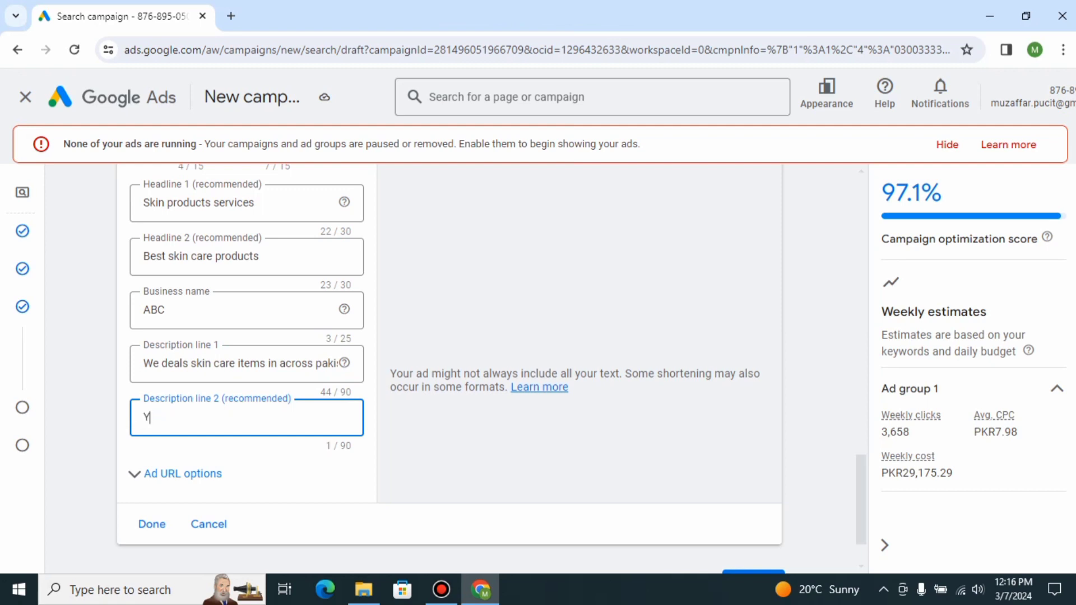
text(ou provide bes)
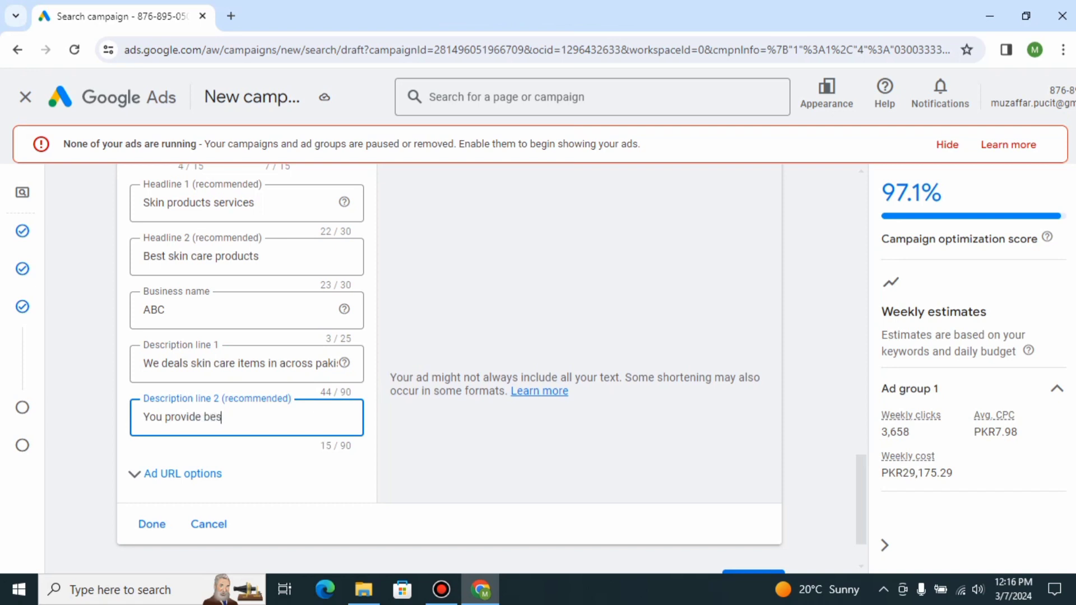
text(t services and b)
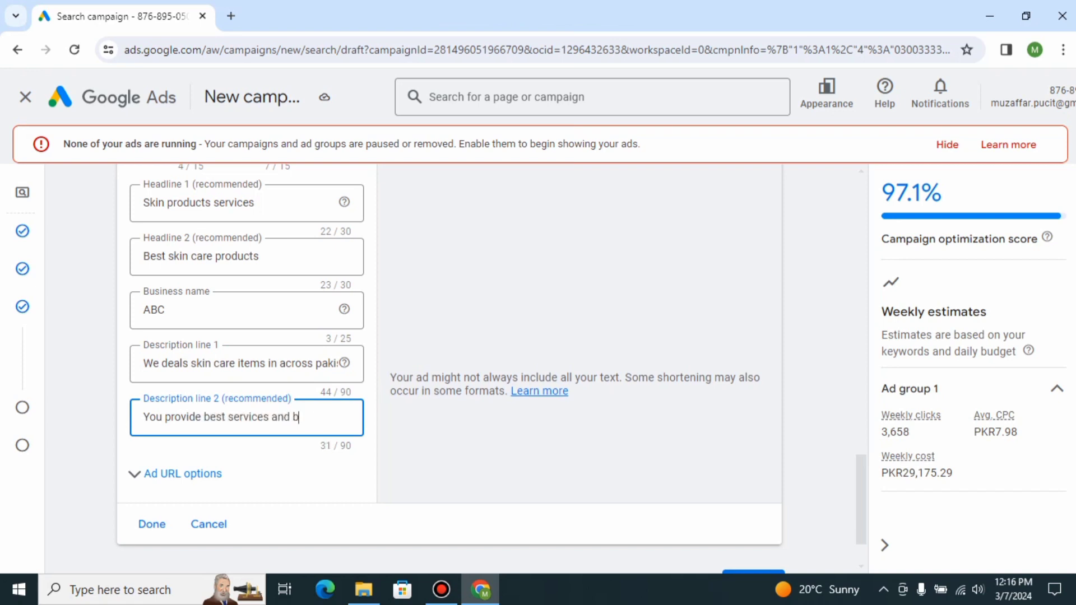
text(est ingardients.)
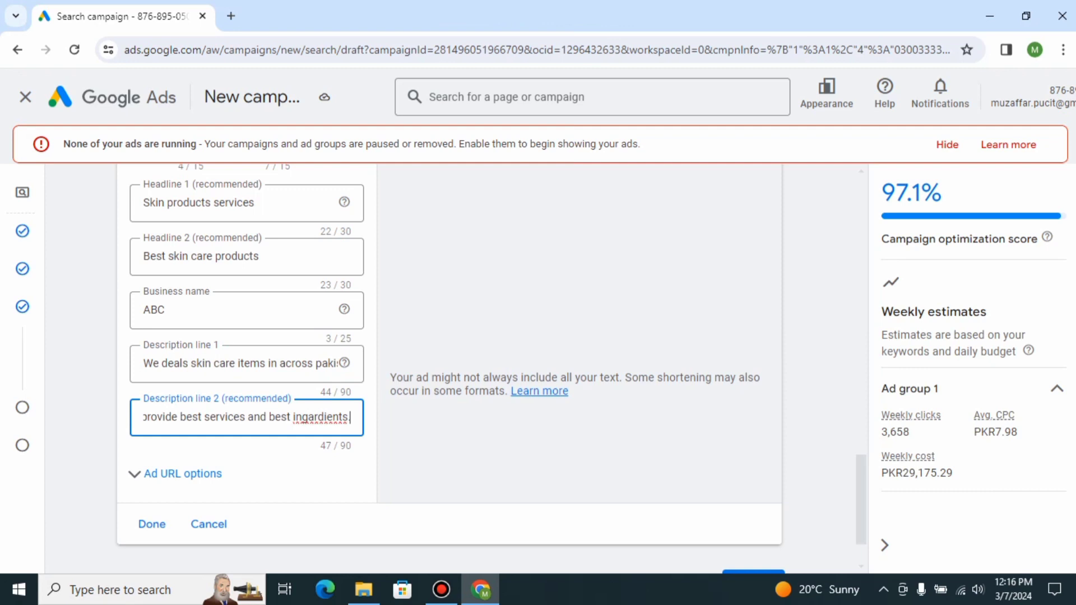
click(152, 524)
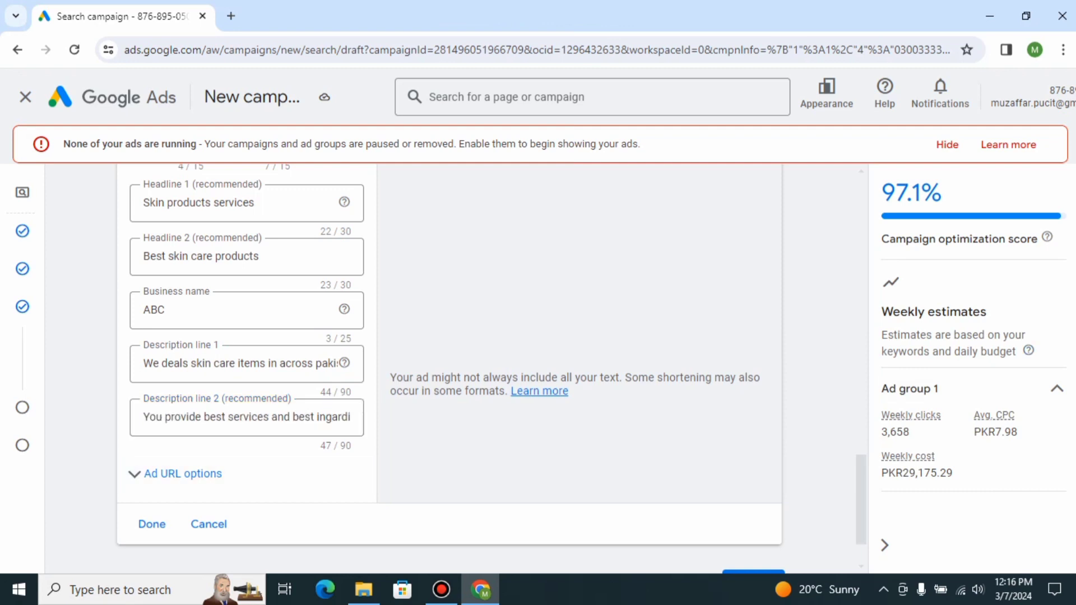
scroll(491, 369, up, 3)
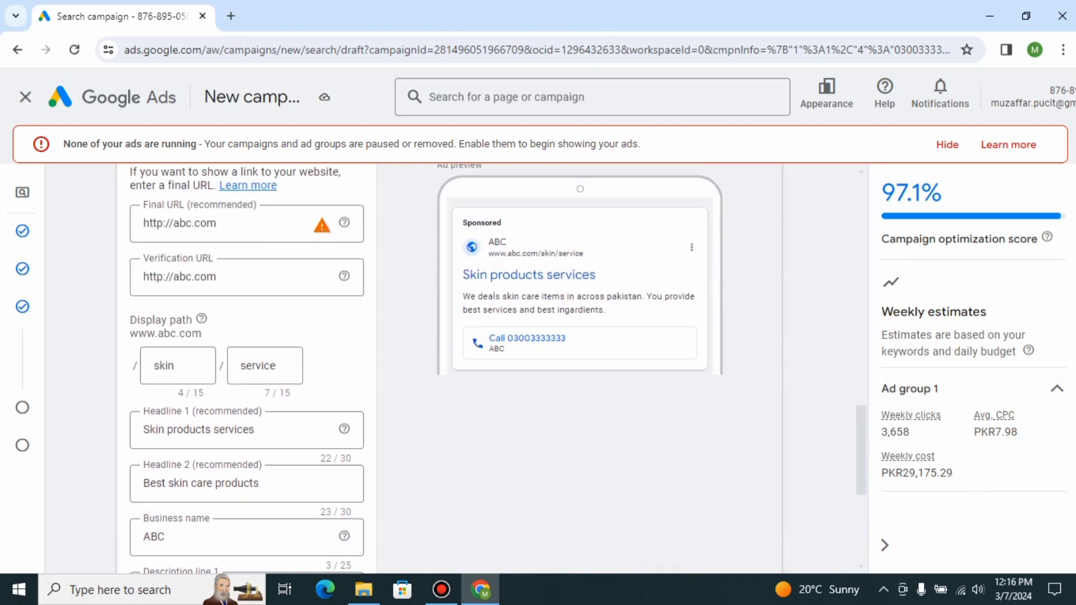
scroll(491, 368, down, 4)
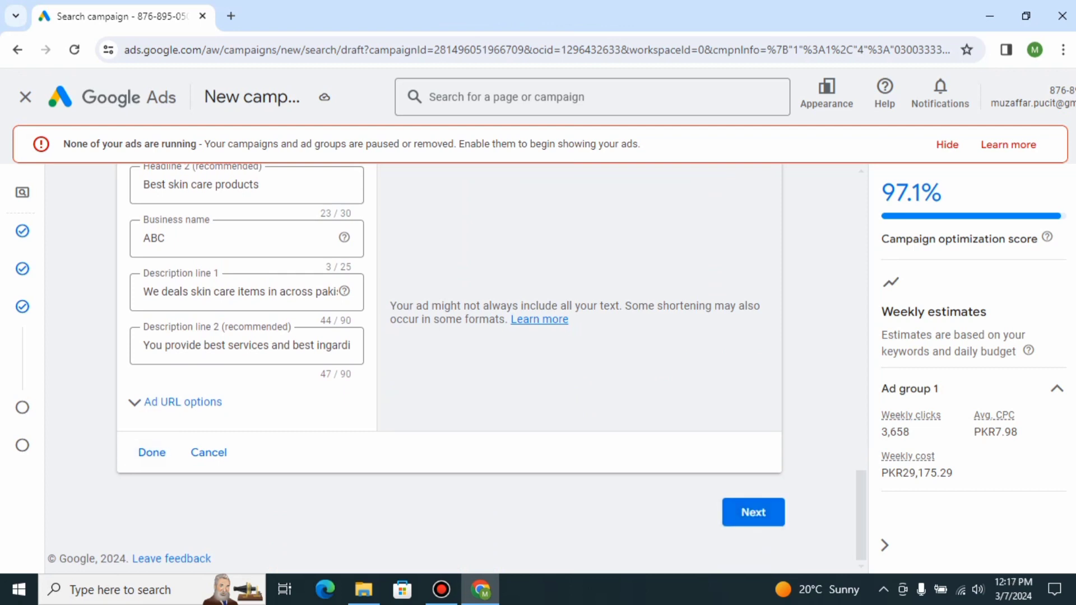
click(152, 453)
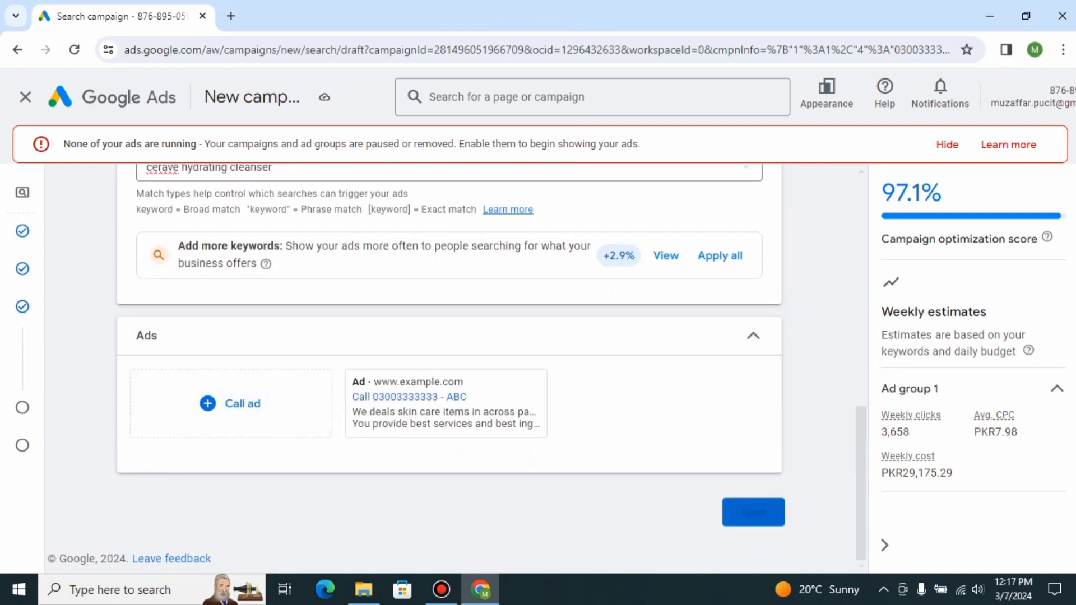
Continue to the Budget step, skipping the account identity confirmation.
click(754, 512)
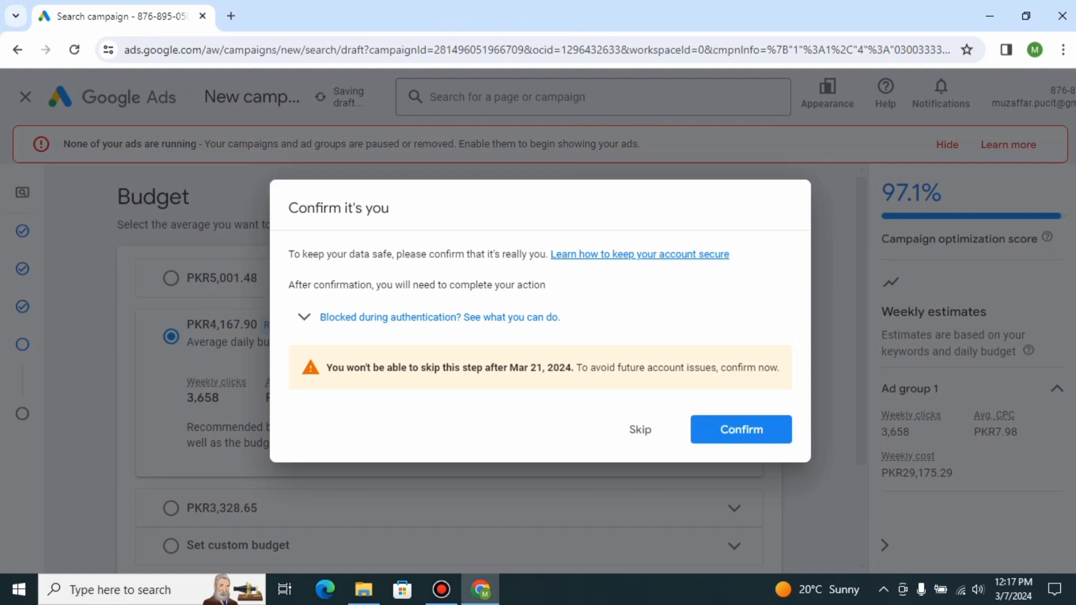
click(640, 429)
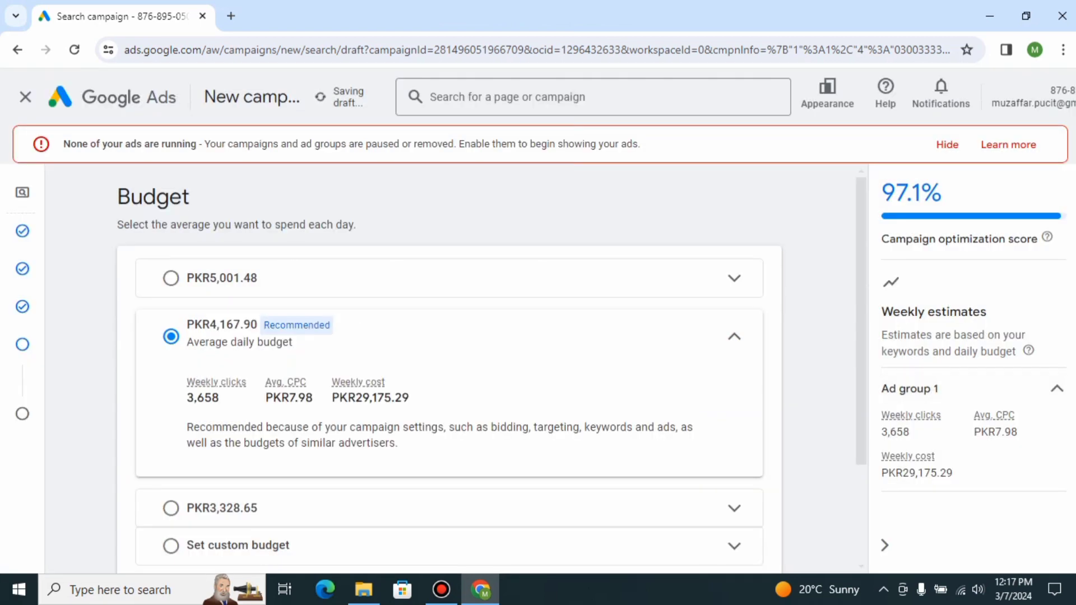
scroll(449, 367, down, 1)
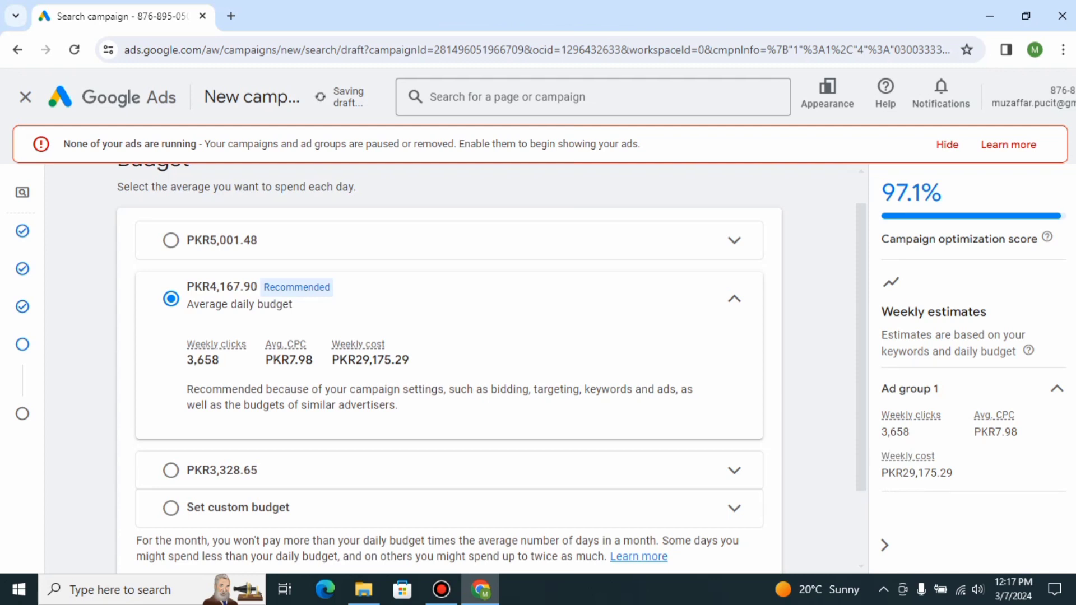
scroll(448, 365, down, 3)
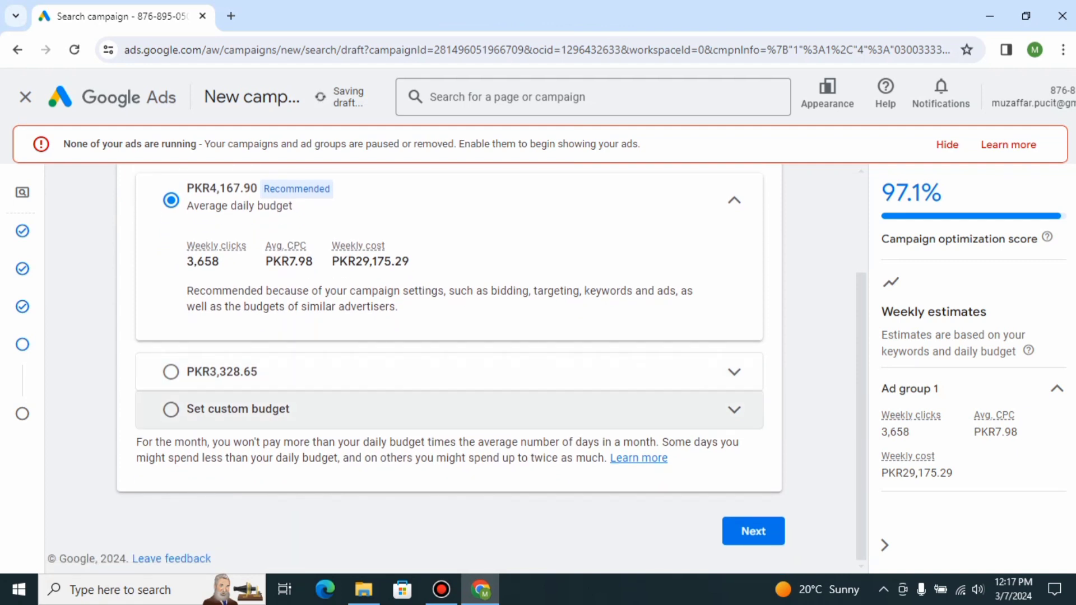
click(238, 409)
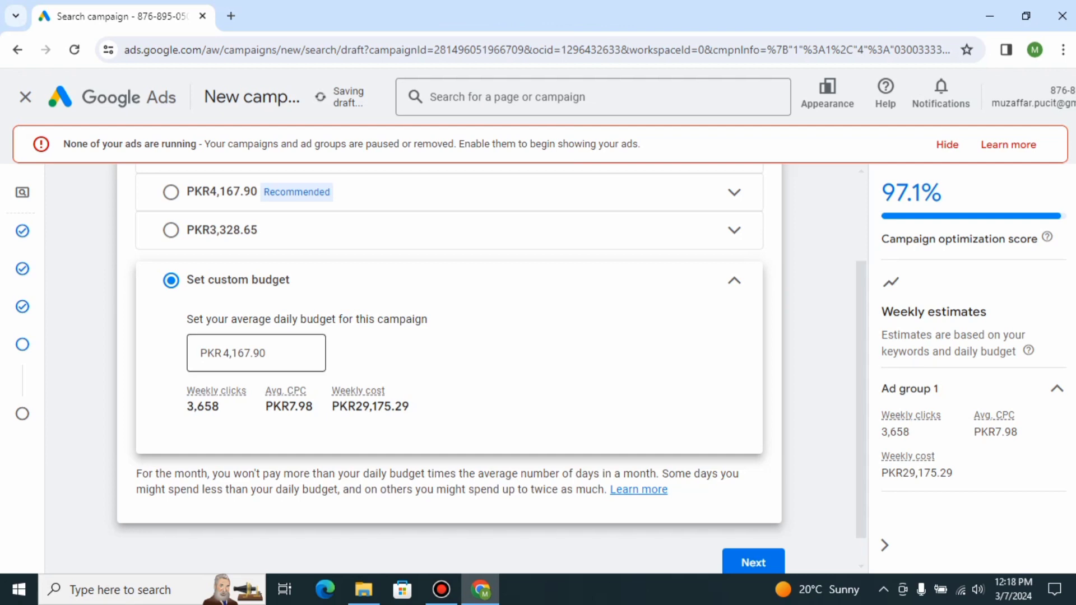
click(267, 354)
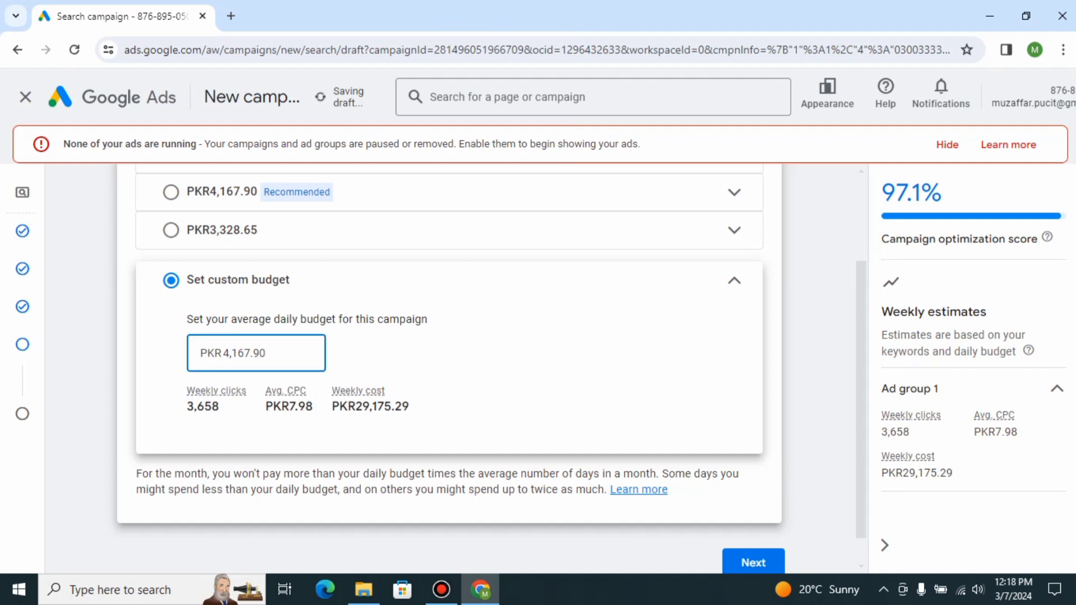
click(223, 353)
click(426, 336)
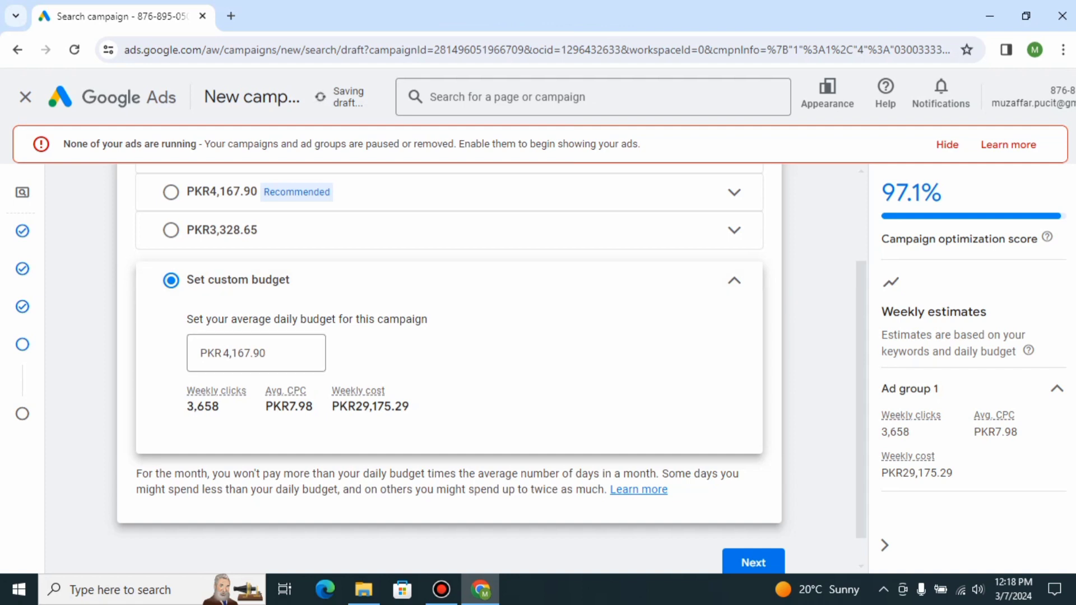
click(426, 280)
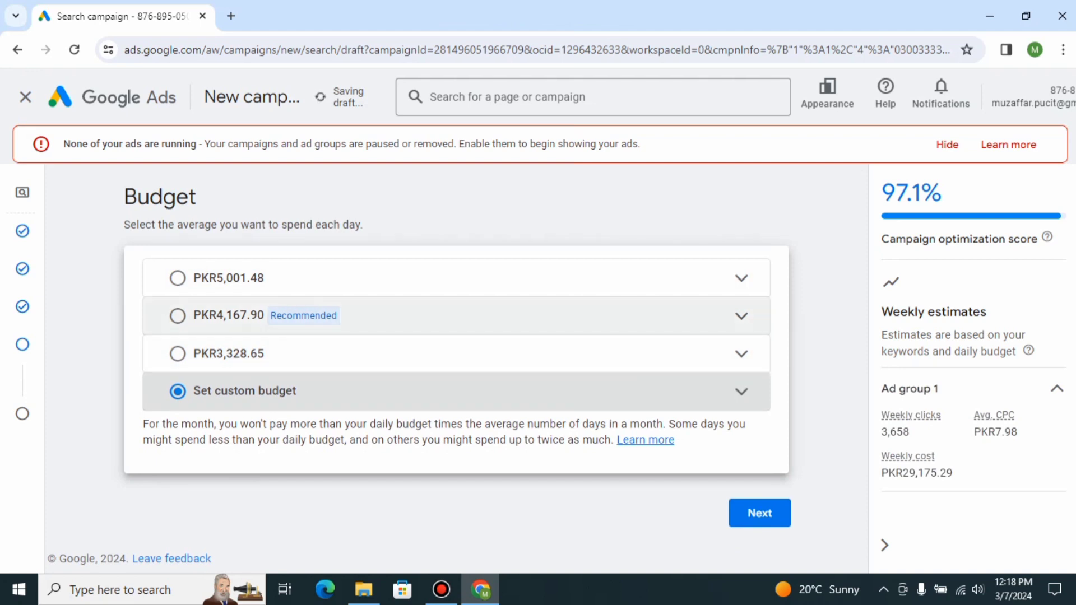
Choose the PKR3,328.65 average daily budget option and continue to the next step of the campaign setup.
click(229, 316)
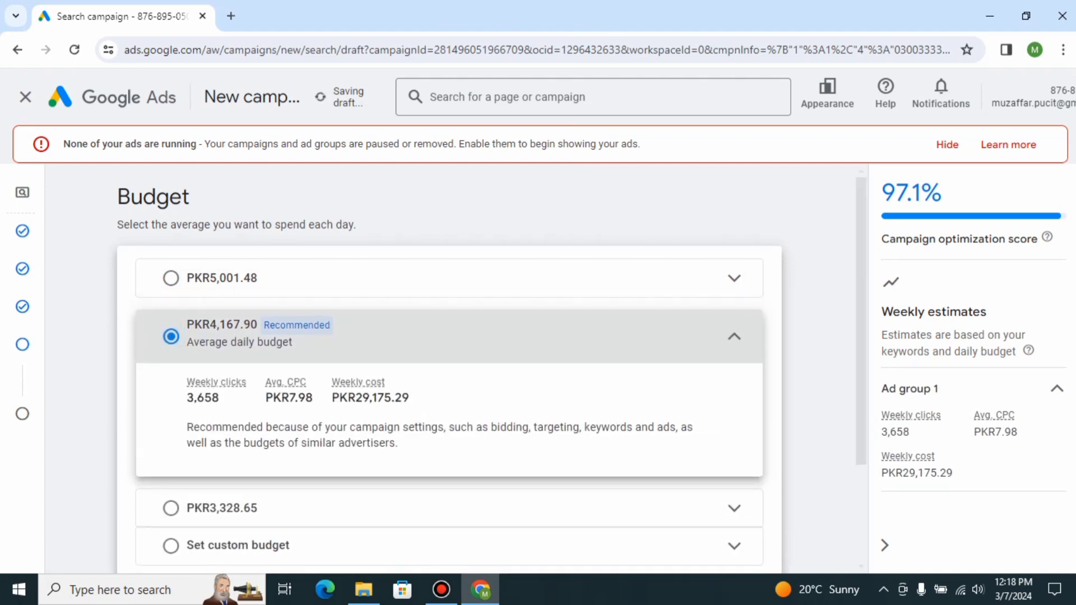
click(170, 509)
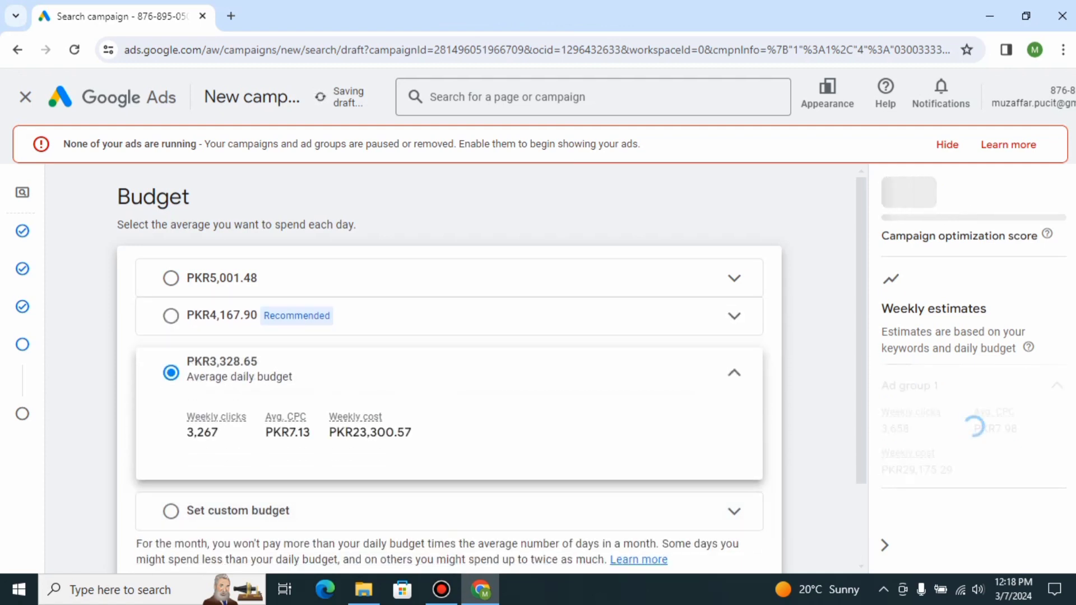
scroll(449, 369, down, 2)
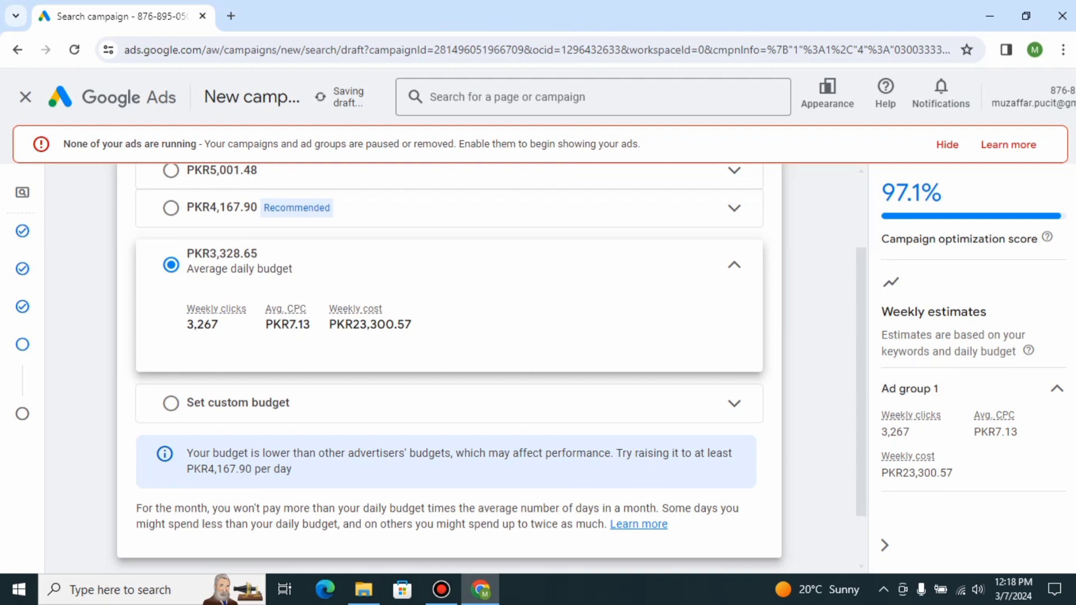
scroll(449, 369, down, 1)
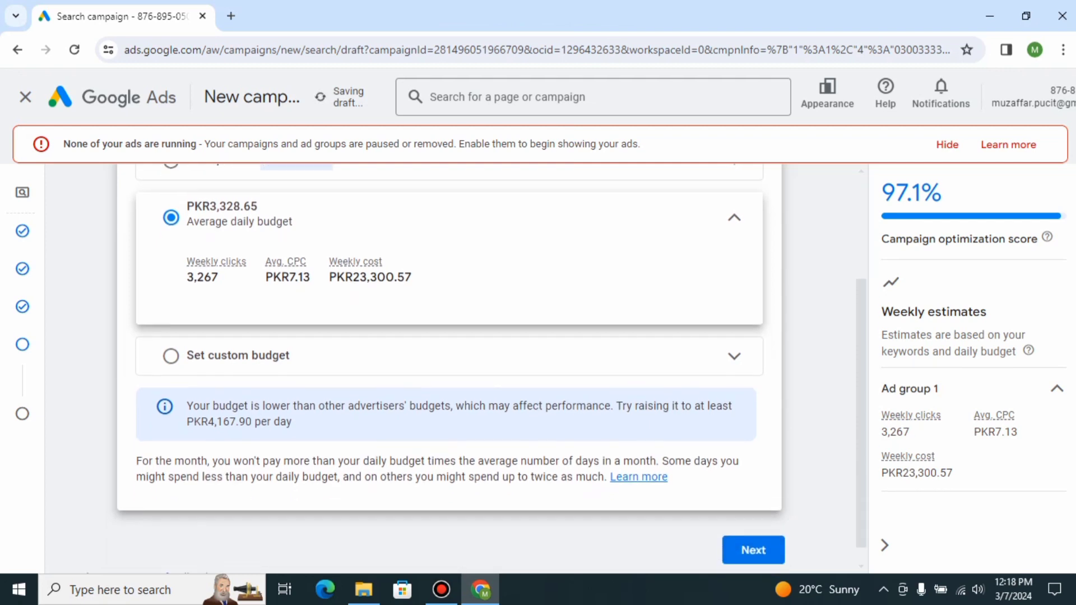
click(753, 550)
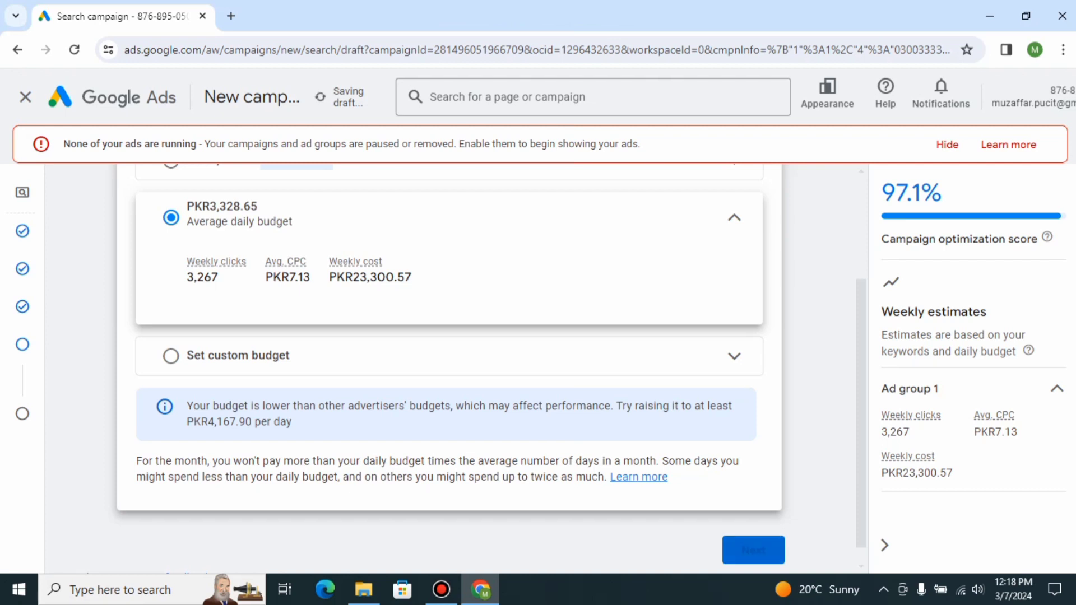